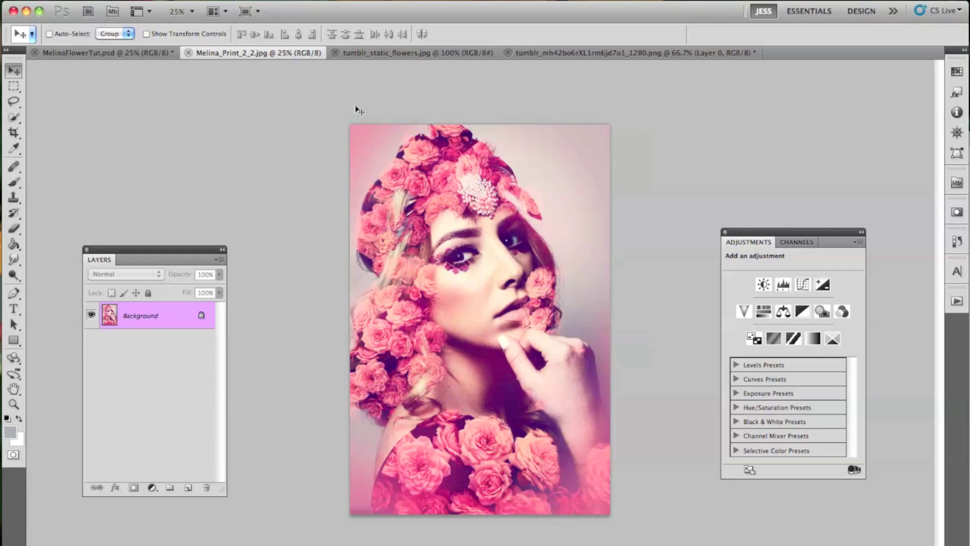
- Compare the original MelinaFlowerTut.psd portrait, then bring up the tumblr_static_flowers.jpg pink roses photo
click(132, 51)
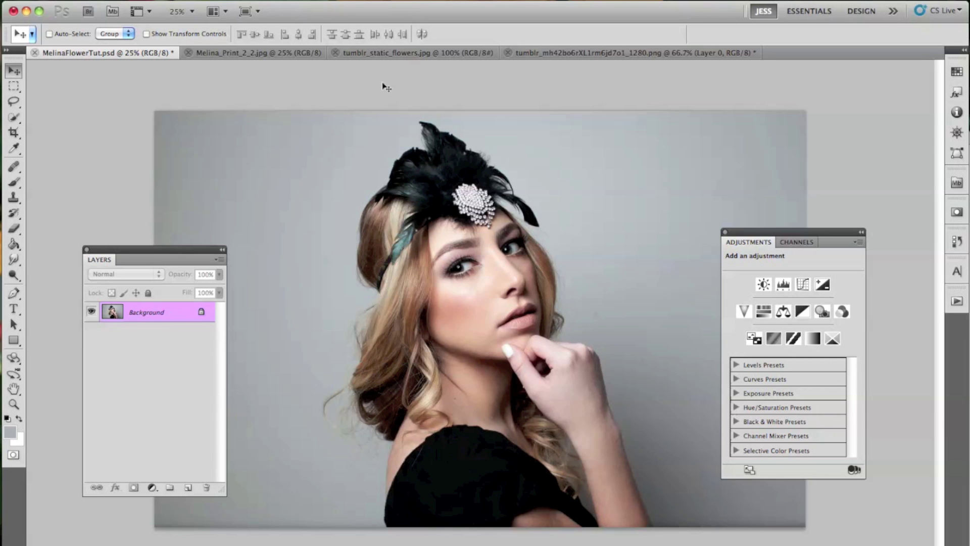
click(378, 57)
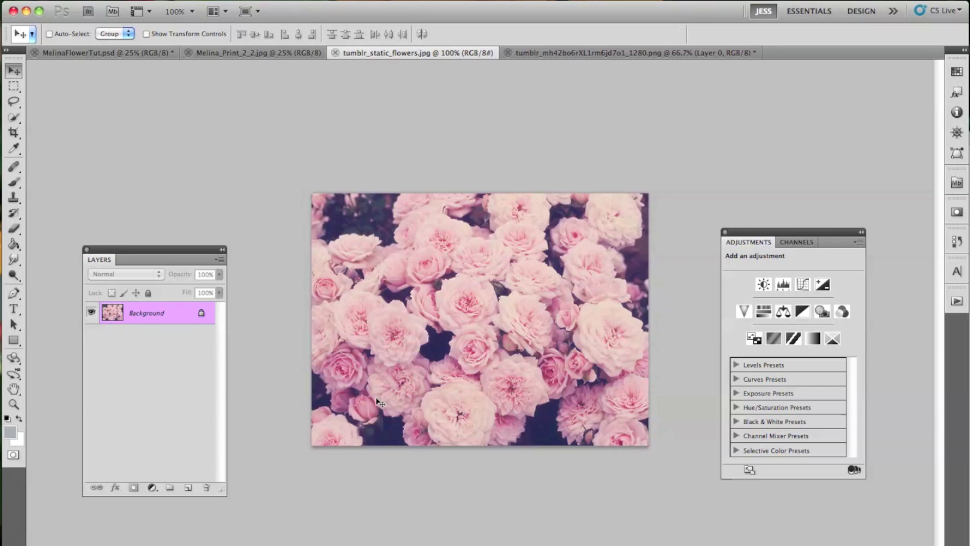
- Copy the entire roses image, paste it into MelinaFlowerTut.psd as Layer 1, and drag it up-left
key(super+a)
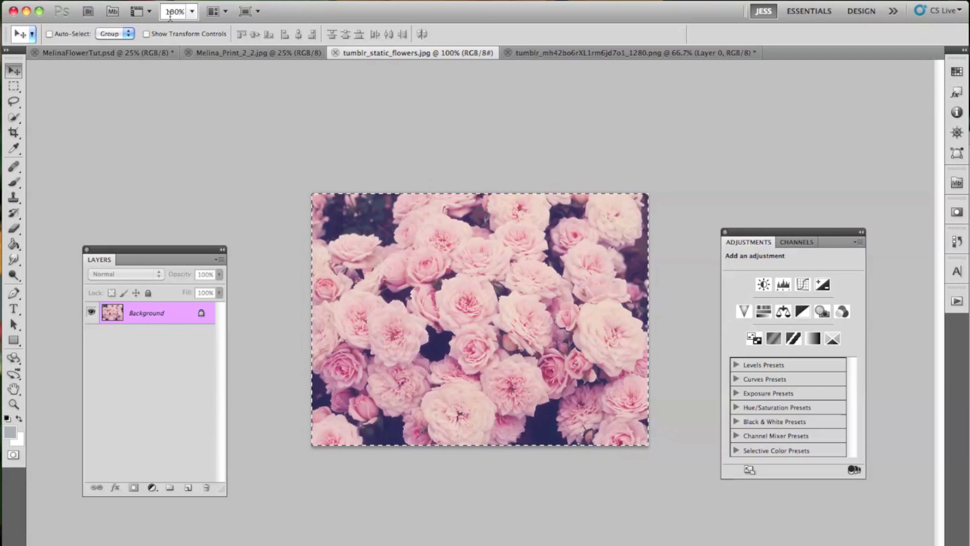
click(144, 1)
click(151, 99)
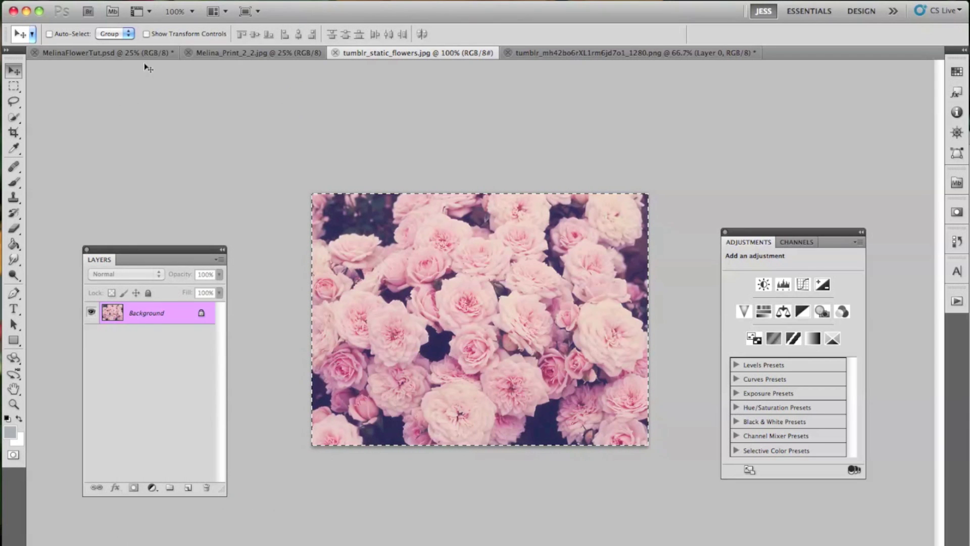
click(127, 52)
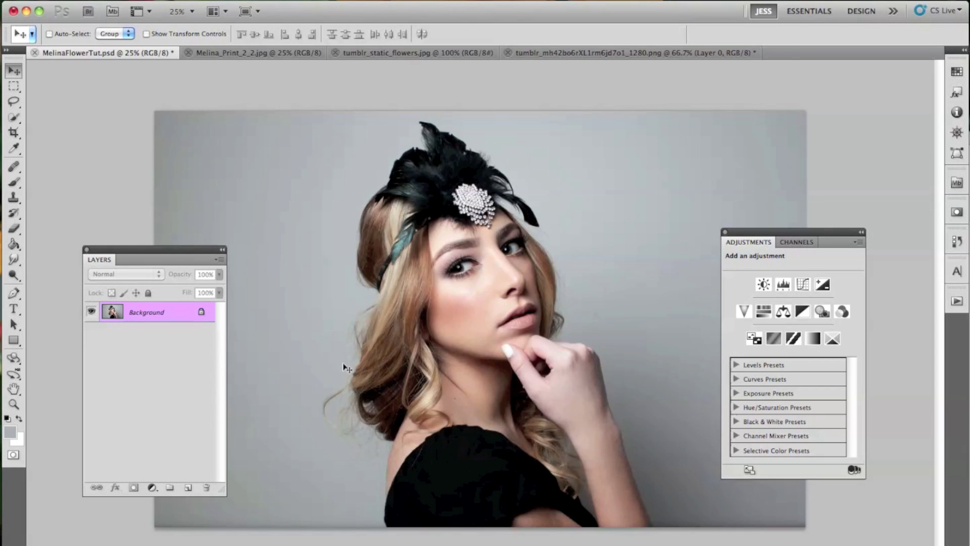
key(super+v)
drag(477, 331, 316, 276)
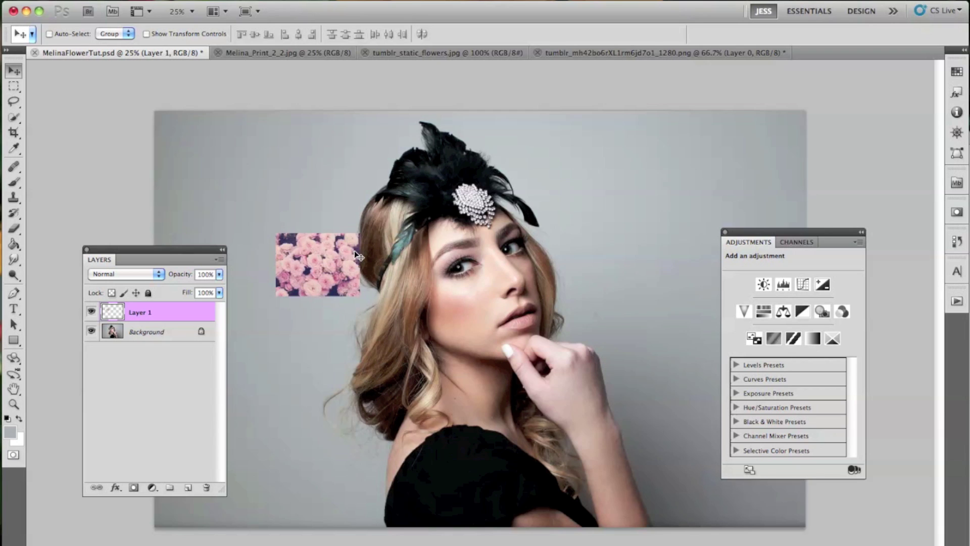
key(super+t)
- Enlarge the roses layer about twofold and move it down beside her face
drag(364, 231, 476, 172)
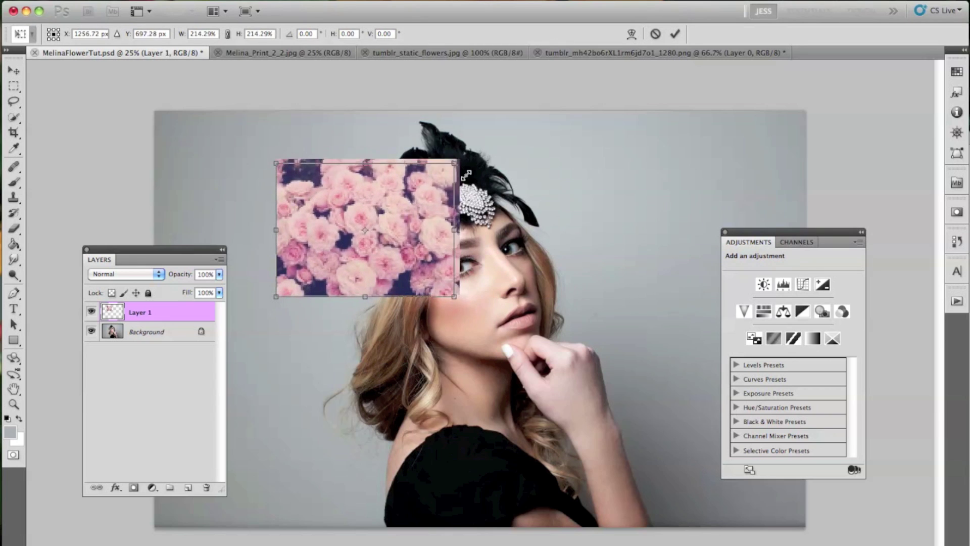
key(Return)
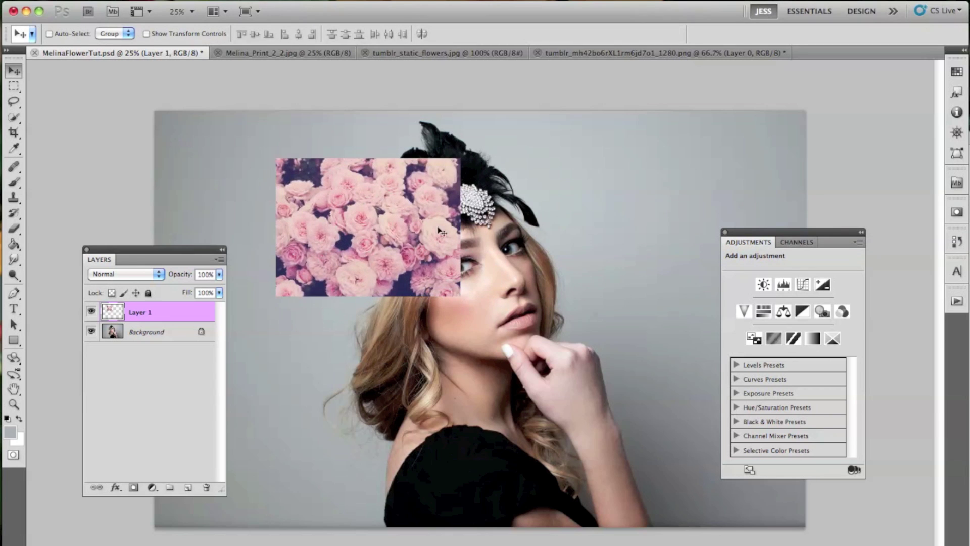
drag(439, 231, 465, 335)
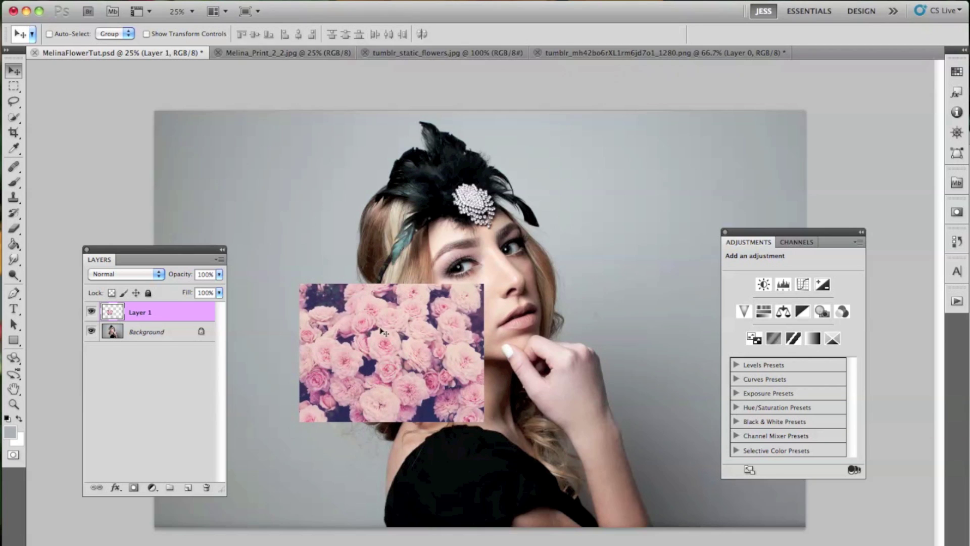
- Rescale the roses to about 114–128% and position them over her chest and shoulders
key(super+t)
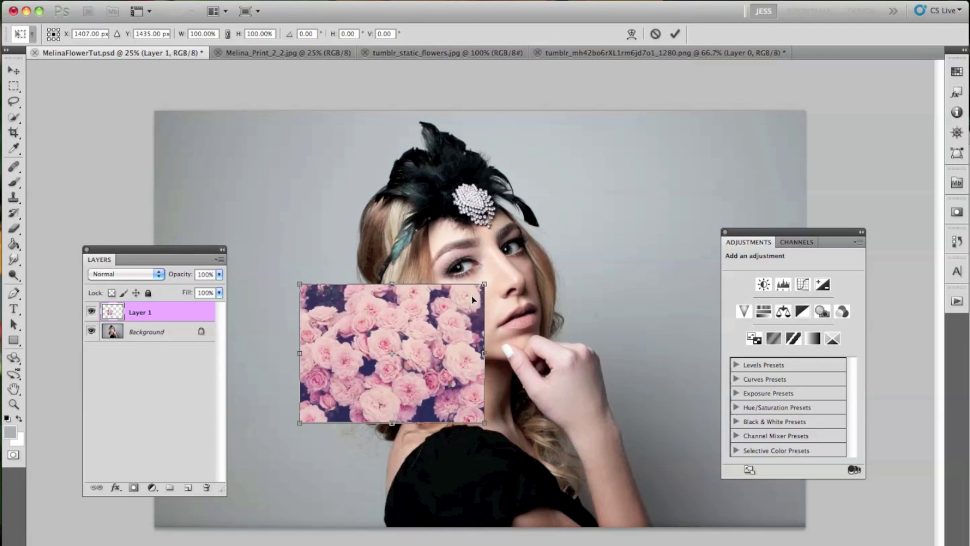
drag(490, 277, 509, 264)
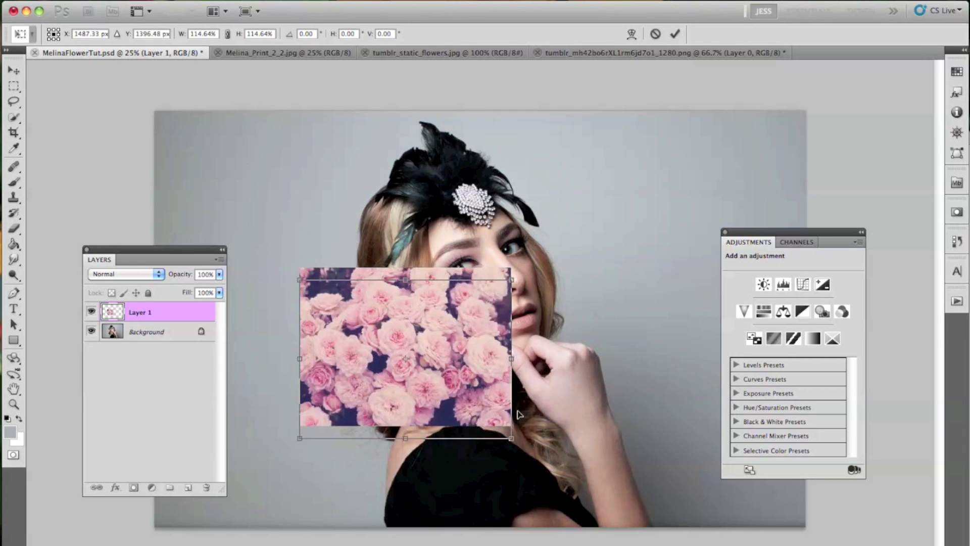
drag(485, 314, 554, 436)
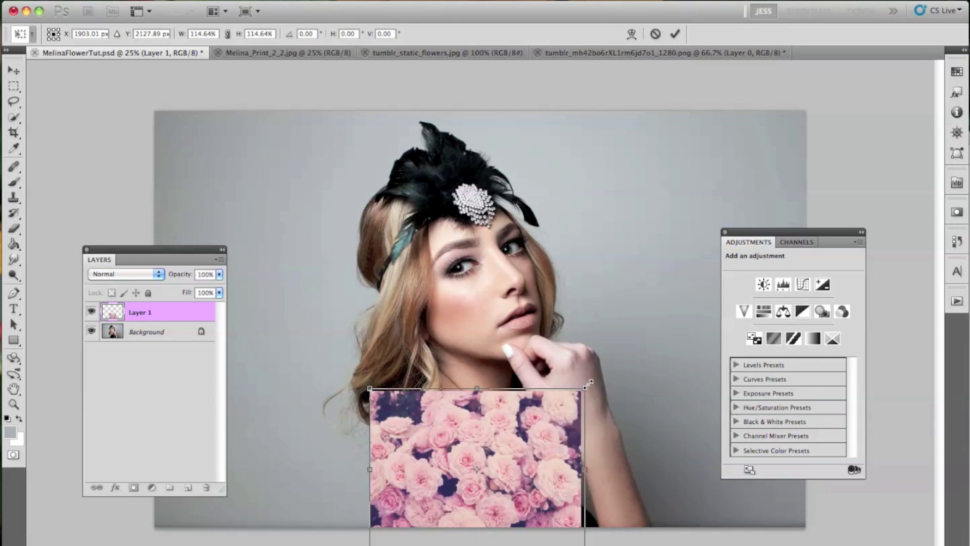
drag(580, 385, 607, 368)
key(Return)
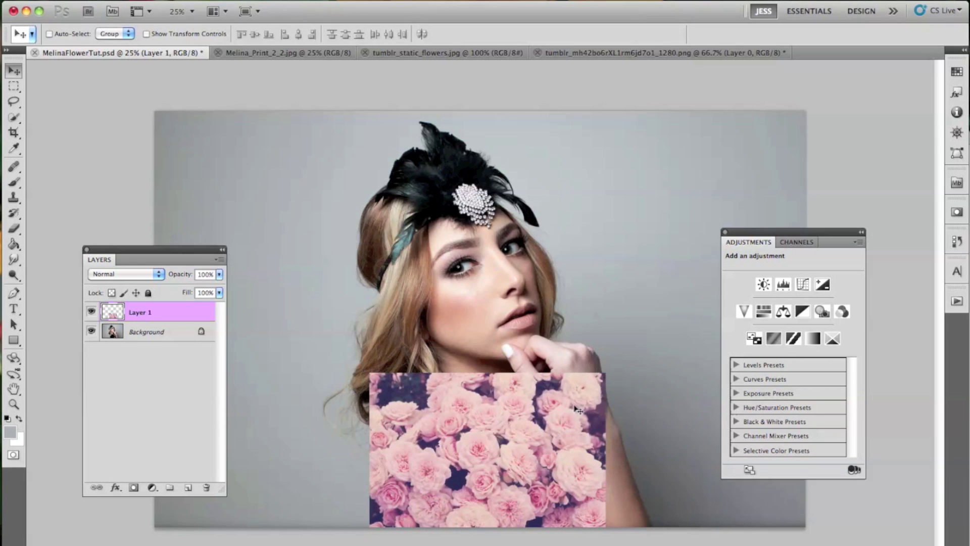
drag(530, 411, 505, 389)
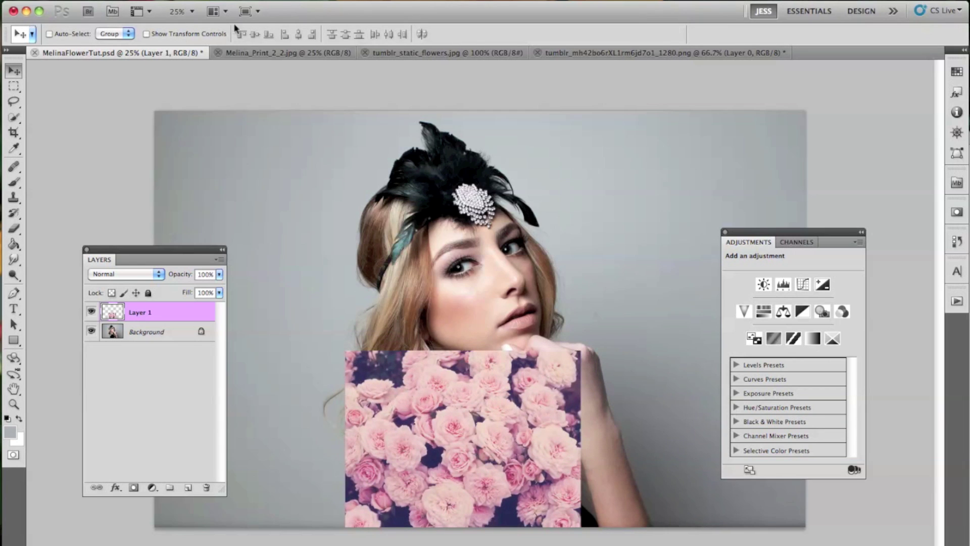
click(177, 0)
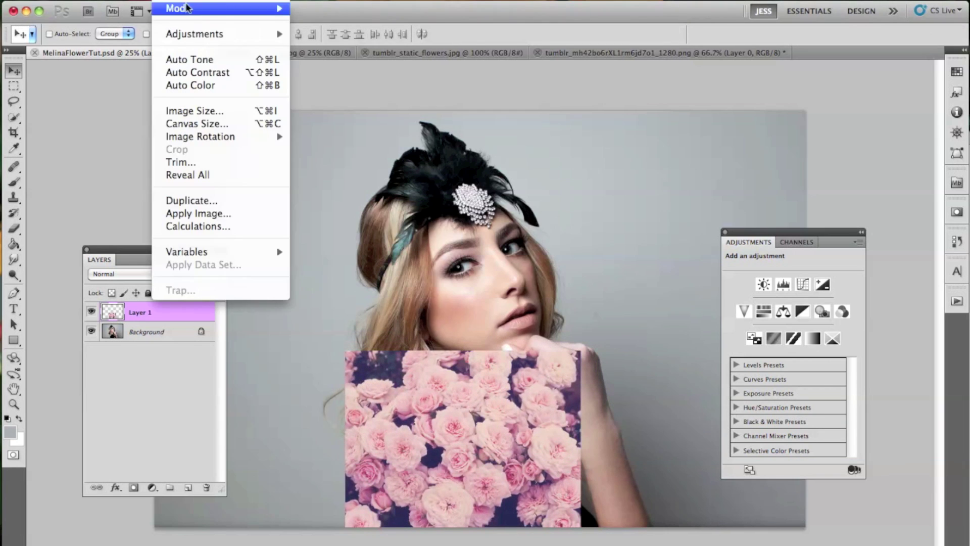
- Apply Levels to the roses with input levels 52, 0.35 and 234, checking the before/after preview
mouse_move(207, 36)
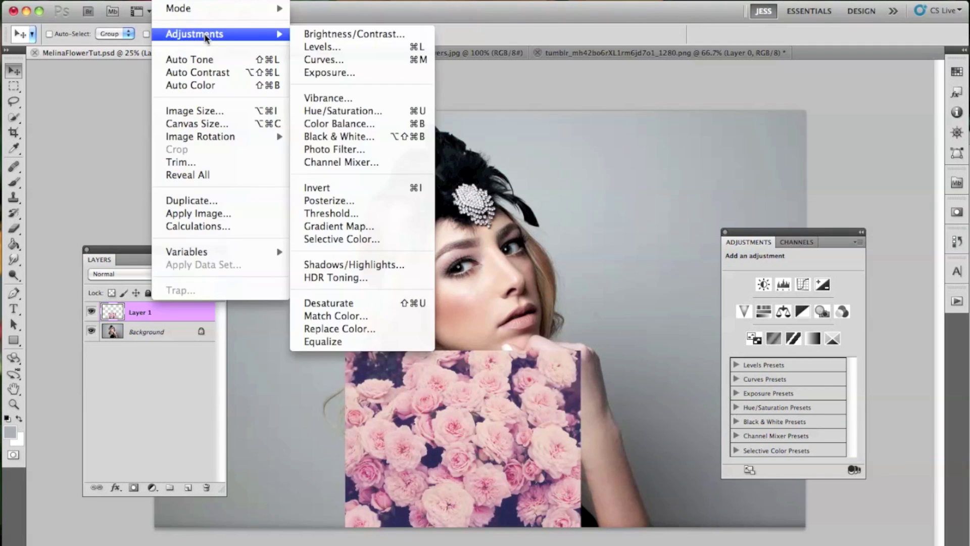
click(326, 48)
drag(574, 197, 250, 170)
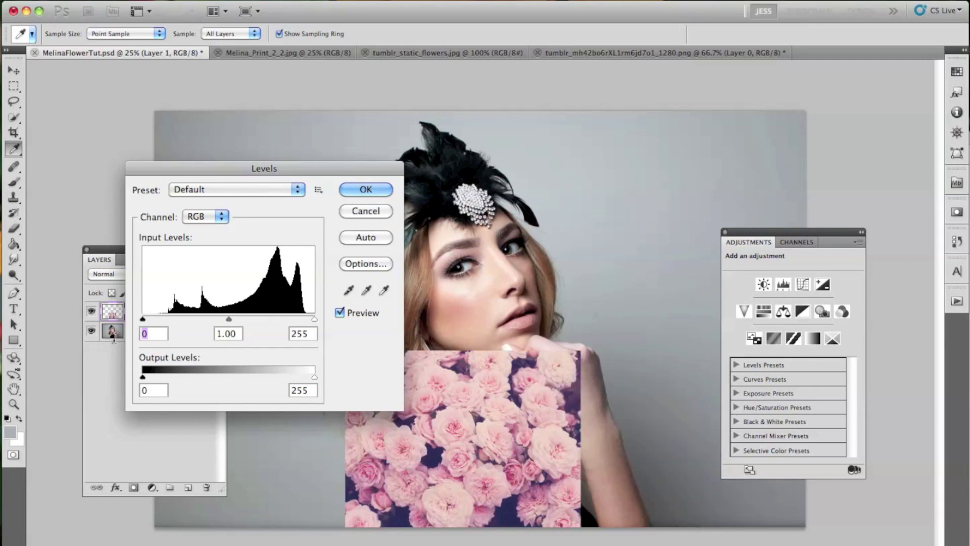
text(52)
double_click(235, 334)
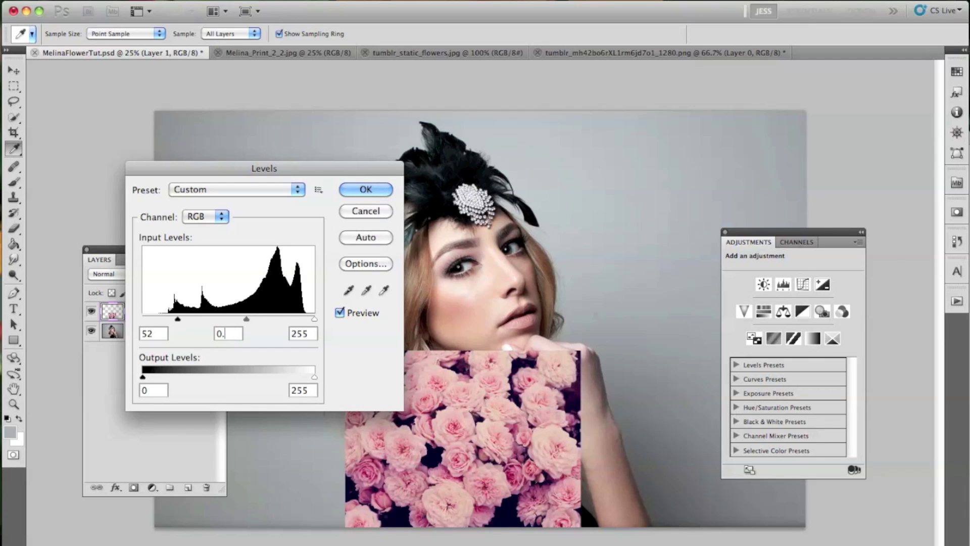
text(0.35)
double_click(314, 332)
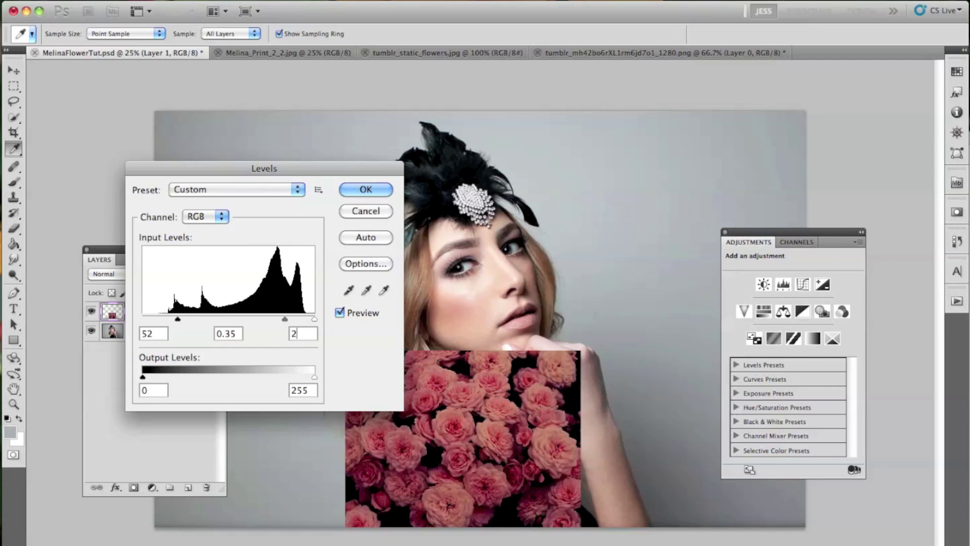
text(284)
key(BackSpace)
key(BackSpace)
text(34)
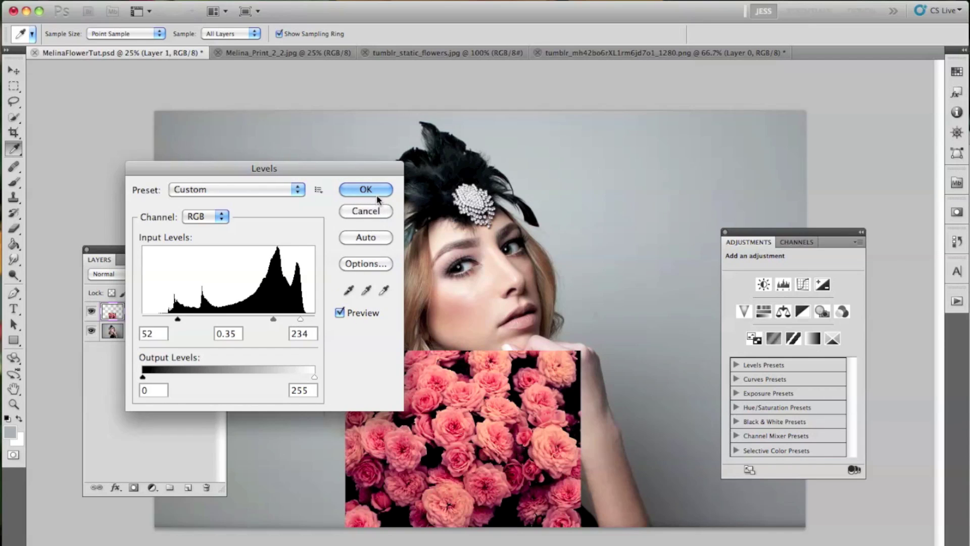
click(340, 312)
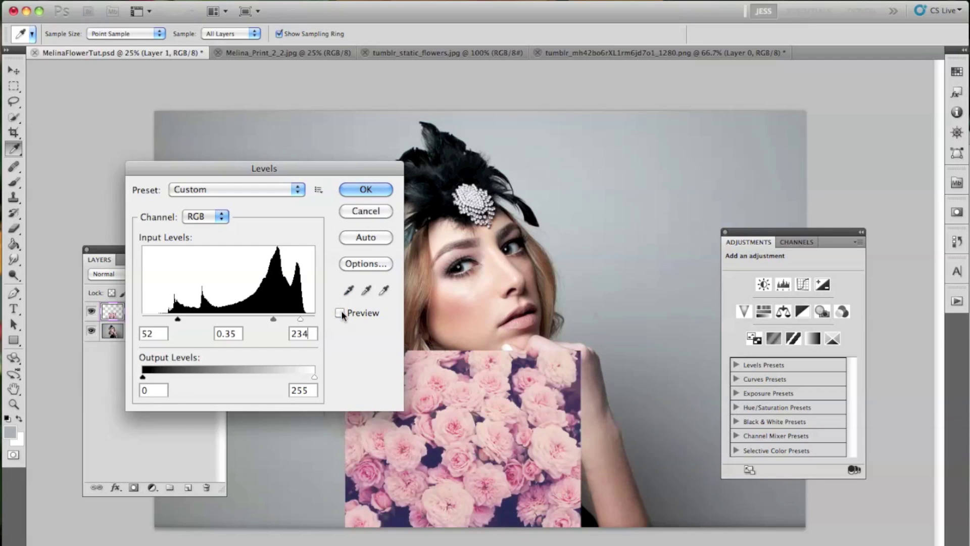
click(340, 311)
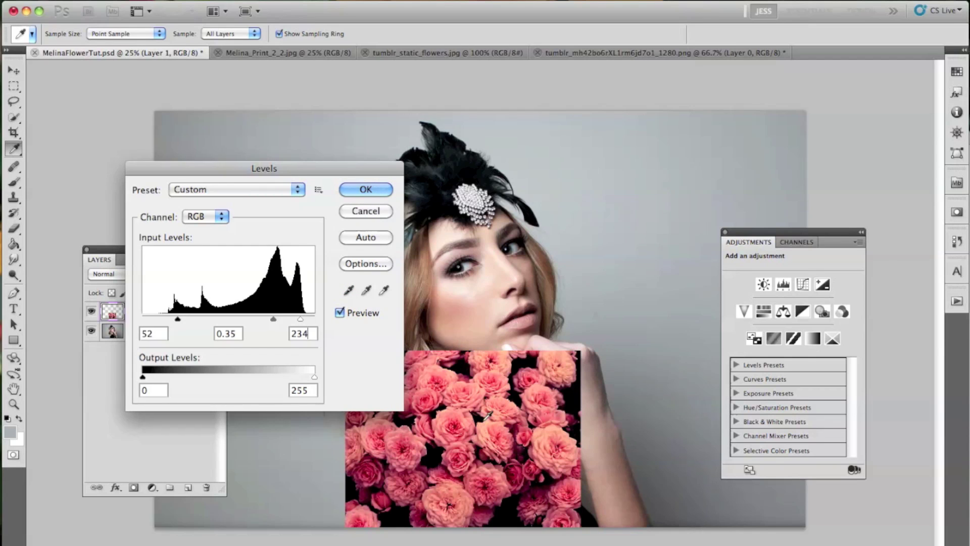
- Confirm the Levels, blend Layer 1 in Lighten mode, and nudge the roses over her chest
click(366, 190)
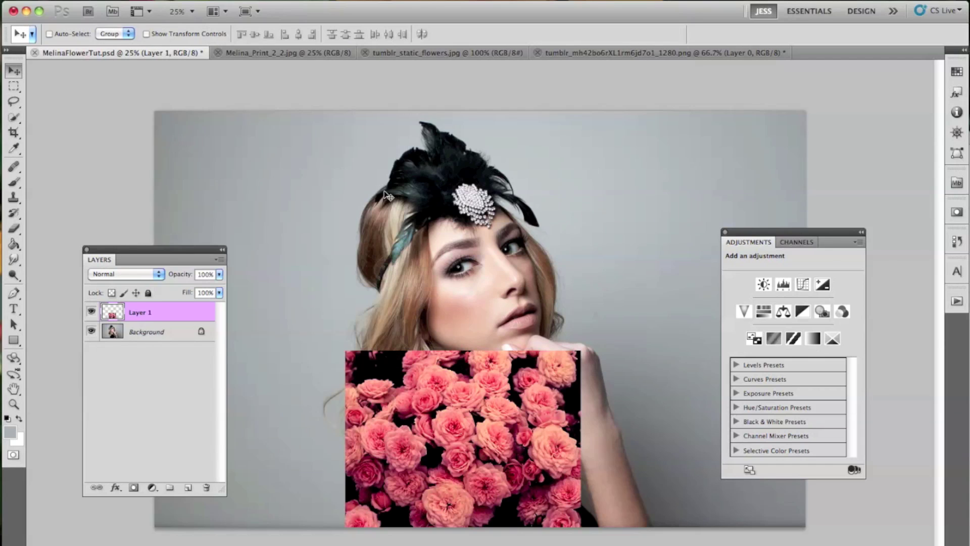
click(132, 277)
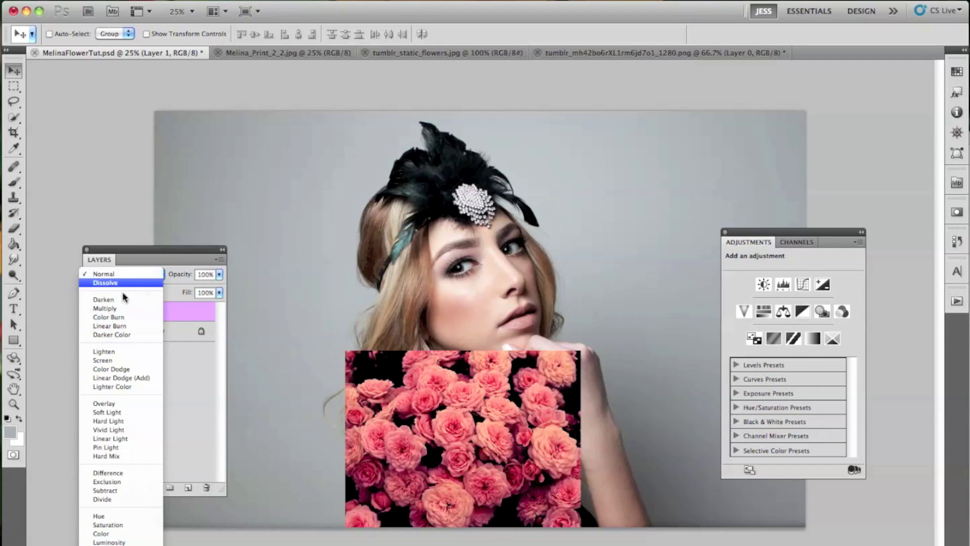
click(146, 352)
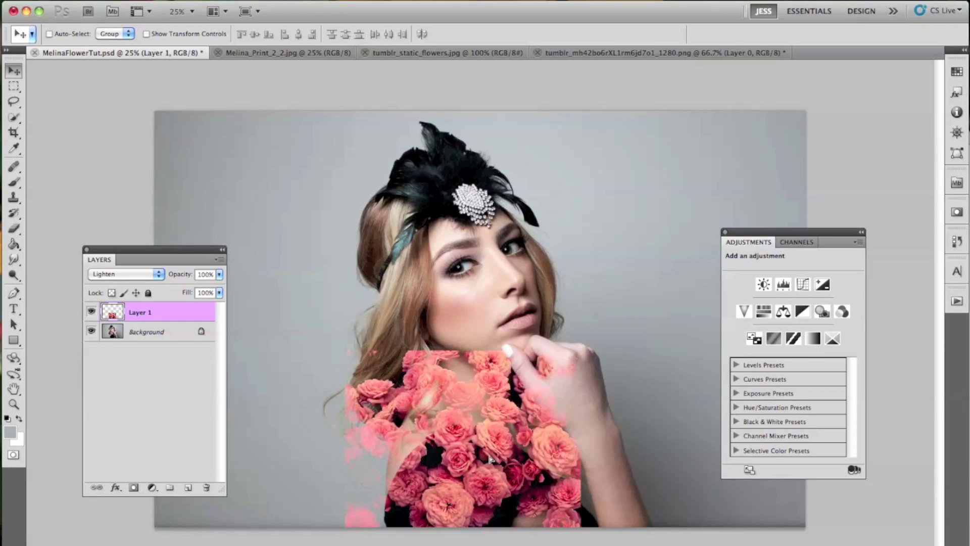
drag(489, 459, 506, 466)
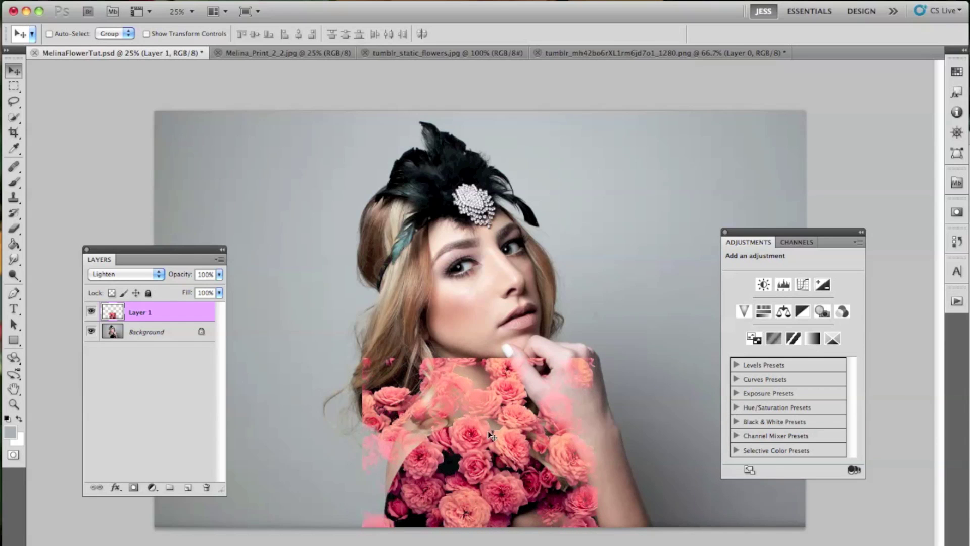
drag(520, 445, 522, 451)
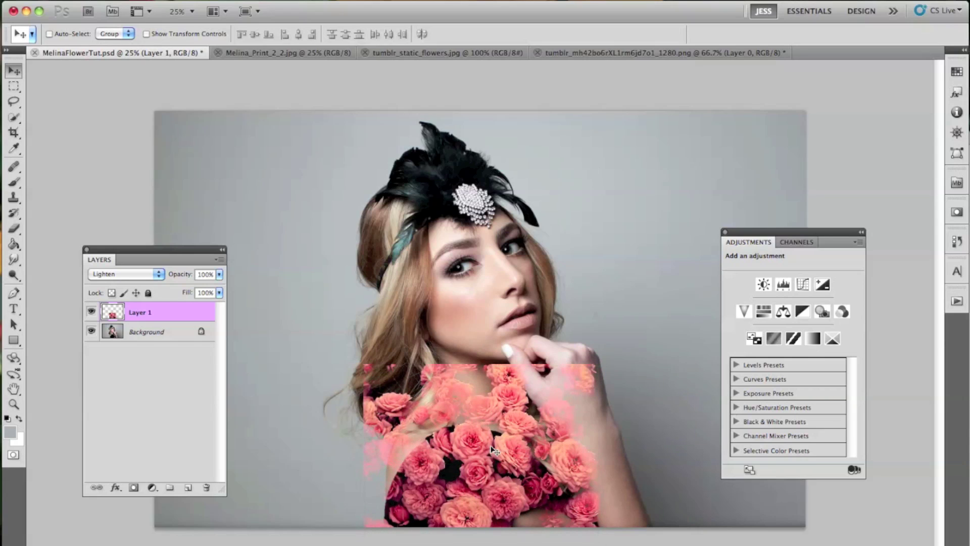
click(133, 489)
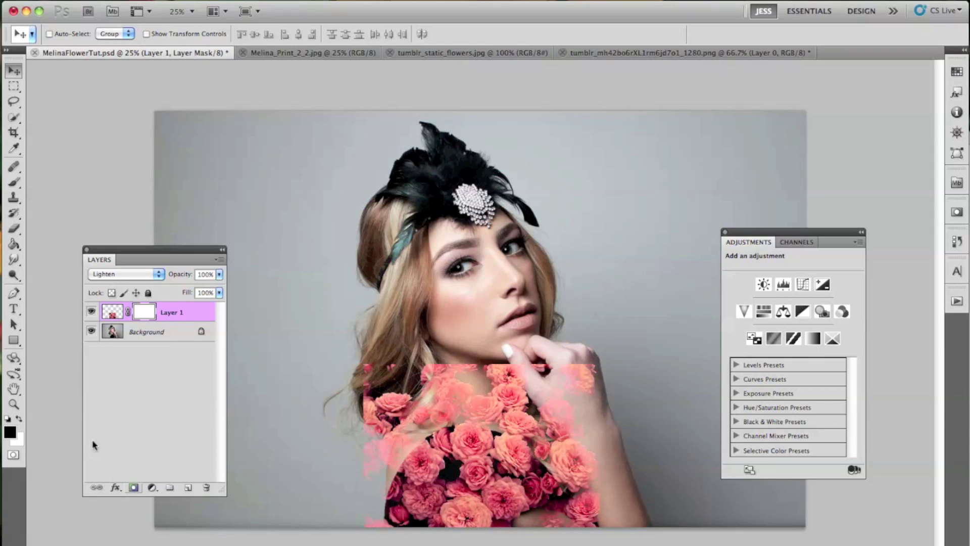
- Set up the soft 59 brush at size 250 and 55% opacity, targeting Layer 1's mask
click(17, 184)
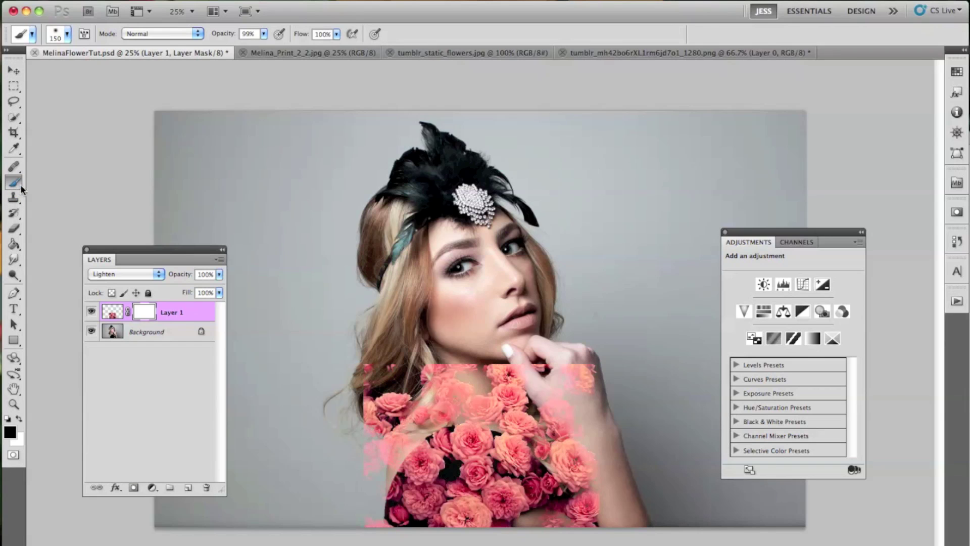
click(60, 38)
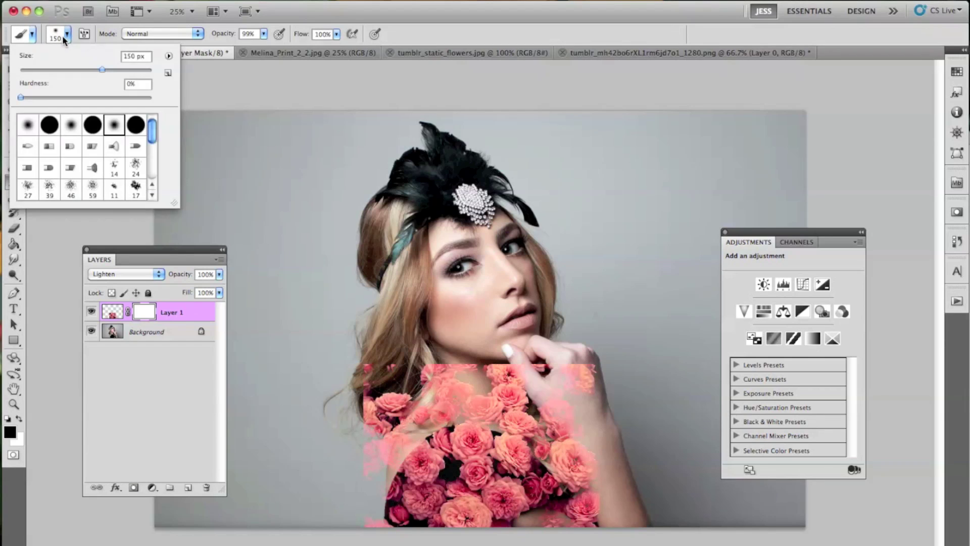
double_click(95, 191)
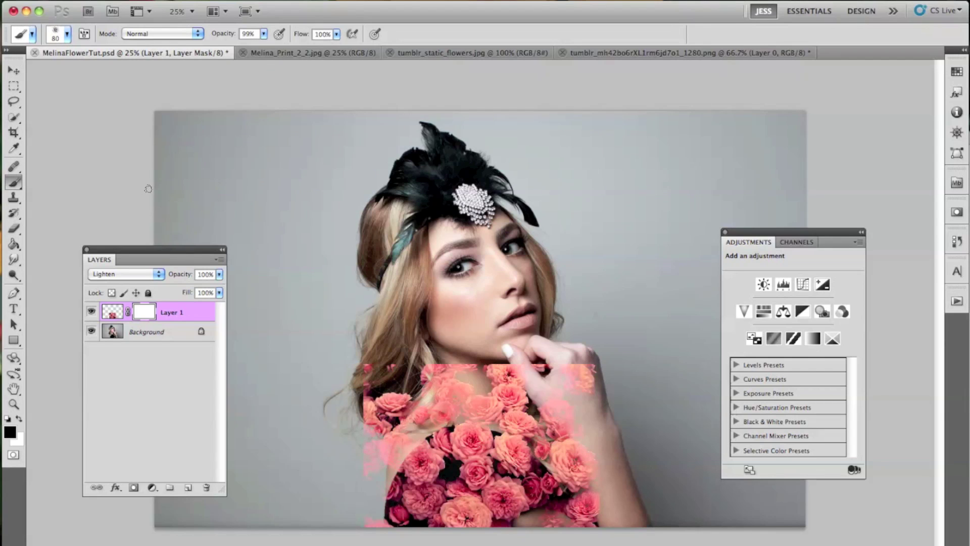
key(bracketright)
key(bracketright)
key(bracketright)
key(bracketright)
key(bracketright)
key(bracketright)
key(bracketright)
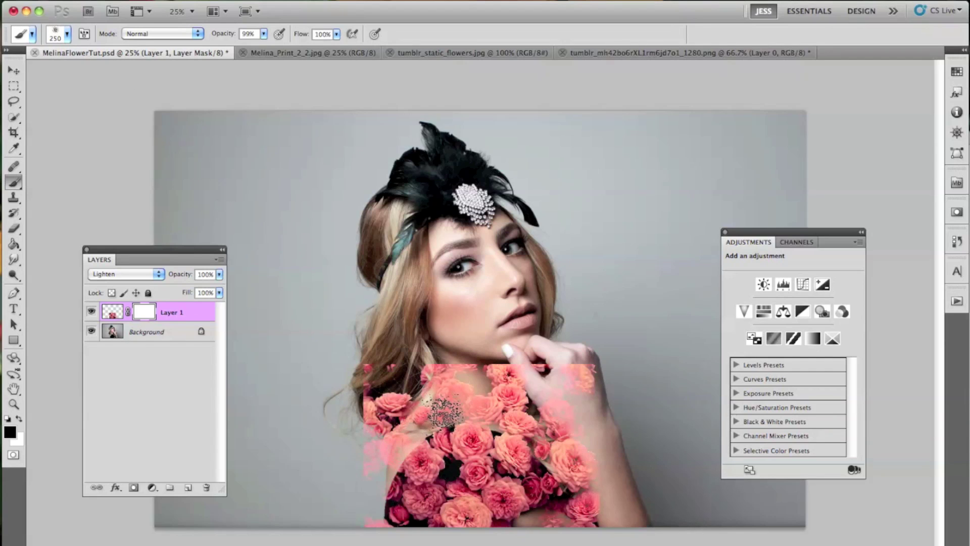
key(5)
key(5)
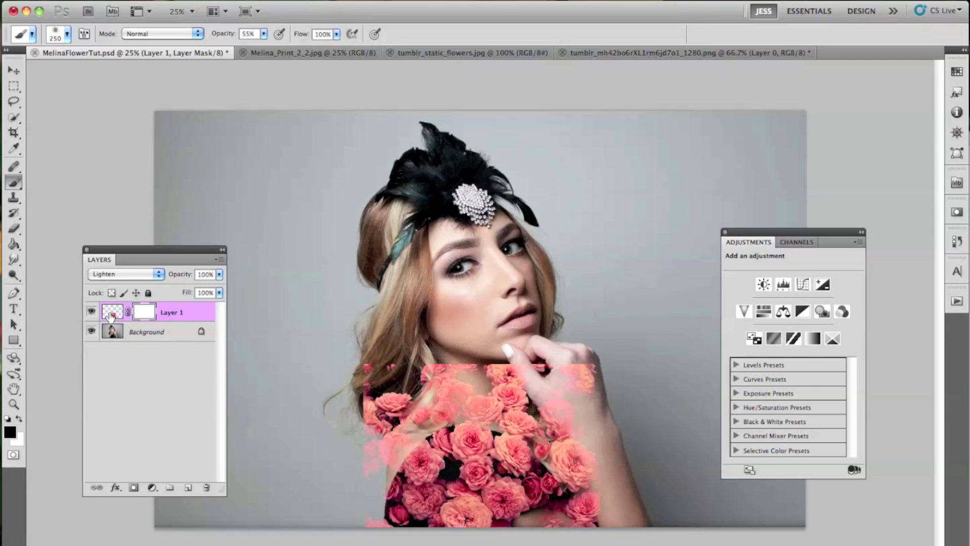
click(111, 313)
click(147, 315)
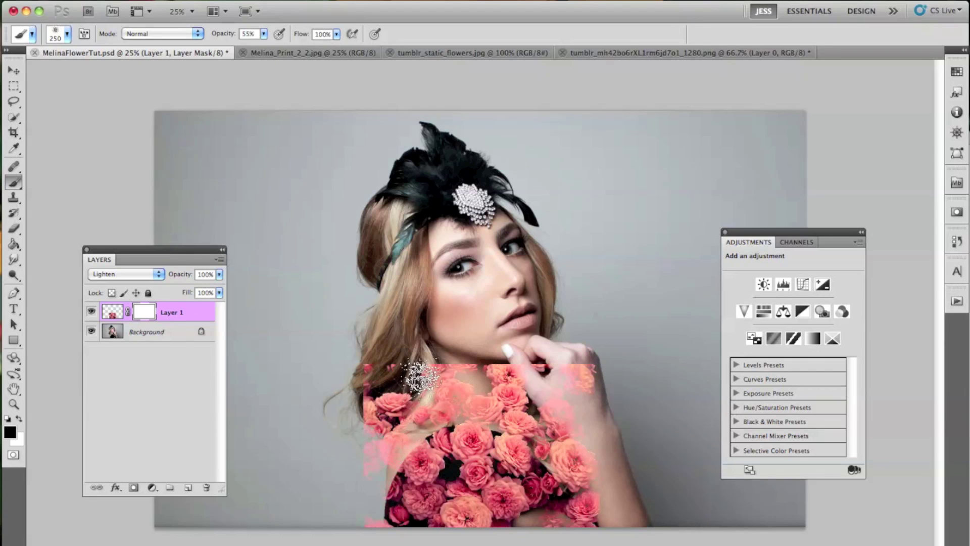
- Paint black on the mask at 55–88% to hide roses from the chest edge, hair and arm
mouse_move(406, 386)
mouse_down()
mouse_move(366, 443)
mouse_move(388, 423)
mouse_move(366, 459)
mouse_move(421, 412)
mouse_move(372, 470)
mouse_move(396, 426)
mouse_move(344, 499)
mouse_move(418, 405)
mouse_move(368, 473)
mouse_up()
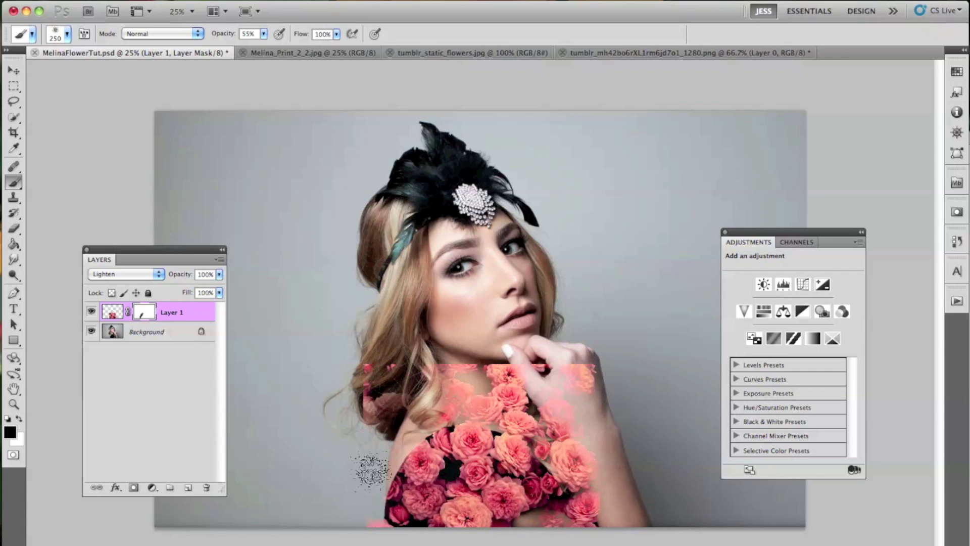
mouse_move(371, 470)
mouse_down()
mouse_move(360, 538)
mouse_move(411, 343)
mouse_move(367, 398)
mouse_move(429, 379)
mouse_move(420, 383)
mouse_move(450, 354)
mouse_move(479, 360)
mouse_move(417, 407)
mouse_move(521, 371)
mouse_move(459, 404)
mouse_move(530, 389)
mouse_move(488, 391)
mouse_move(497, 407)
mouse_move(523, 411)
mouse_move(585, 359)
mouse_move(605, 392)
mouse_move(561, 411)
mouse_up()
key(8)
key(8)
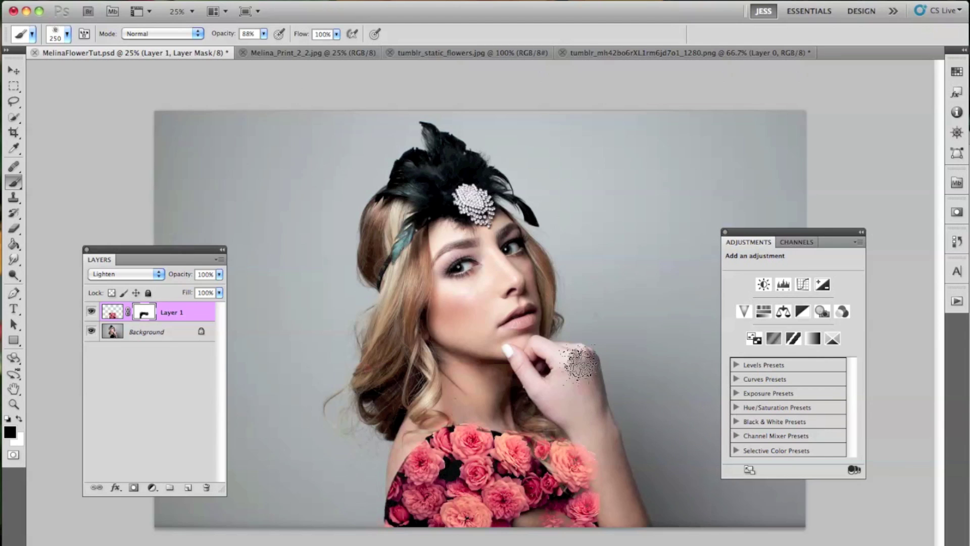
mouse_move(579, 406)
mouse_down()
mouse_move(617, 462)
mouse_move(623, 531)
mouse_up()
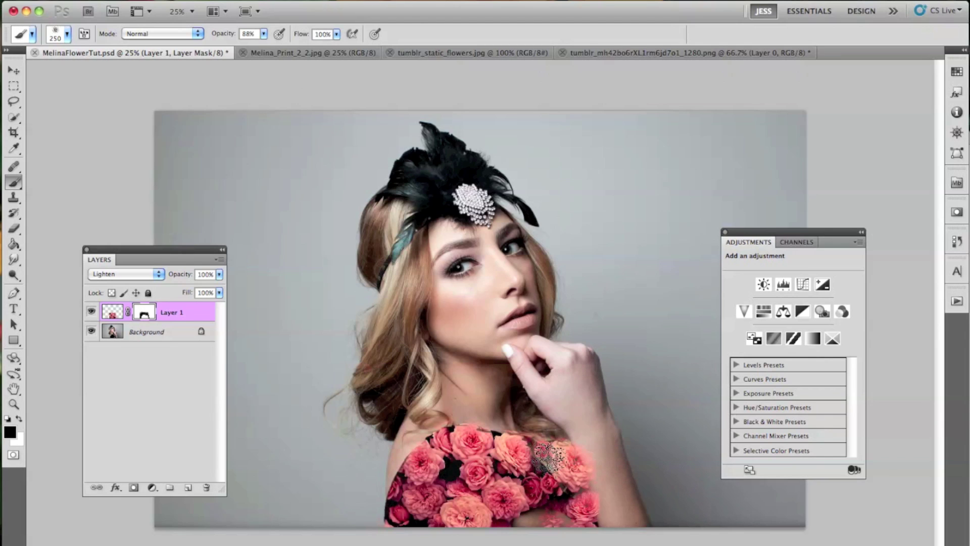
key(x)
key(x)
key(x)
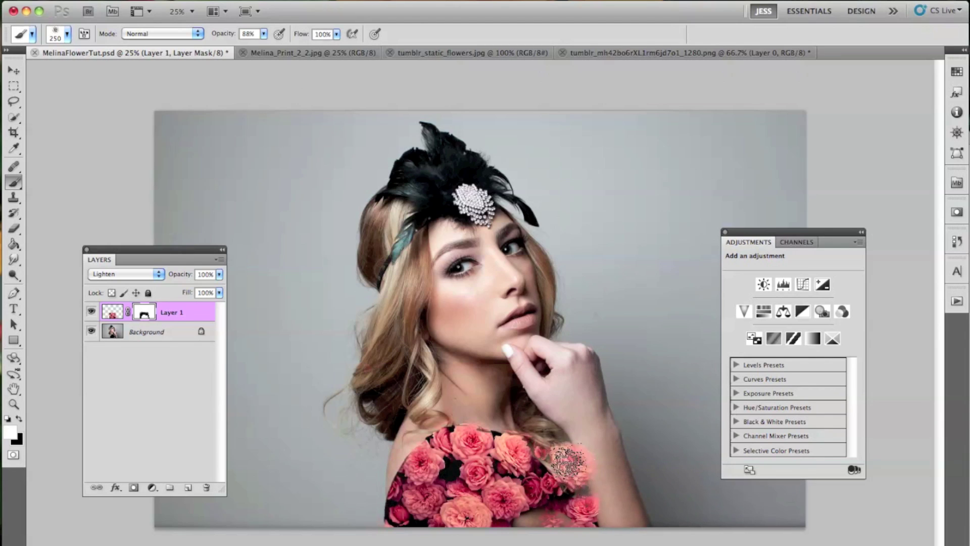
key(x)
key(x)
key(x)
key(x)
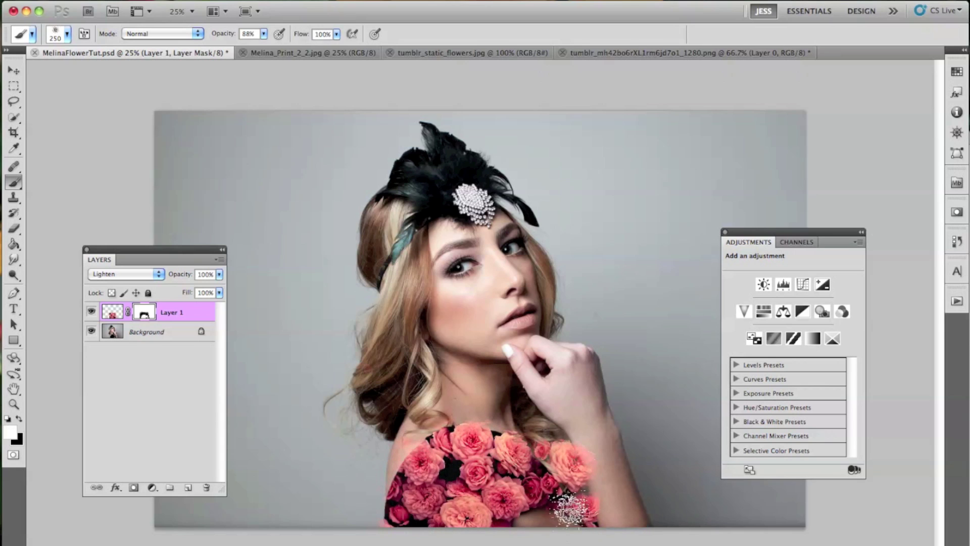
key(x)
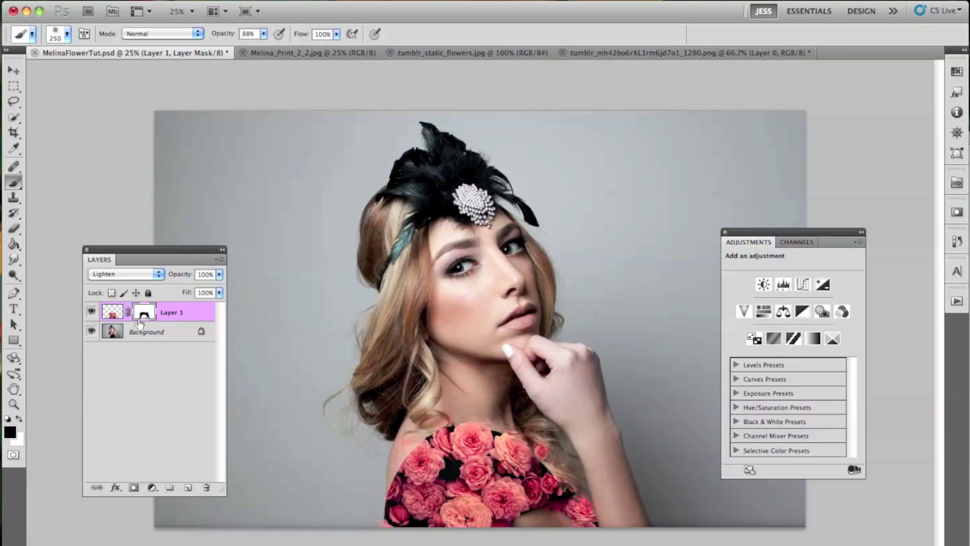
click(19, 73)
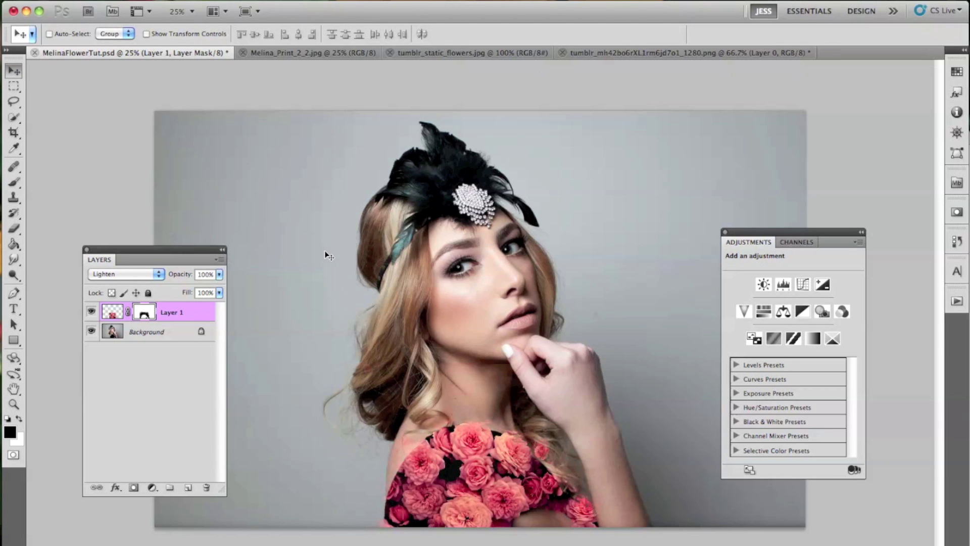
- Duplicate Layer 1 and delete the copy's layer mask without applying it
key(super+j)
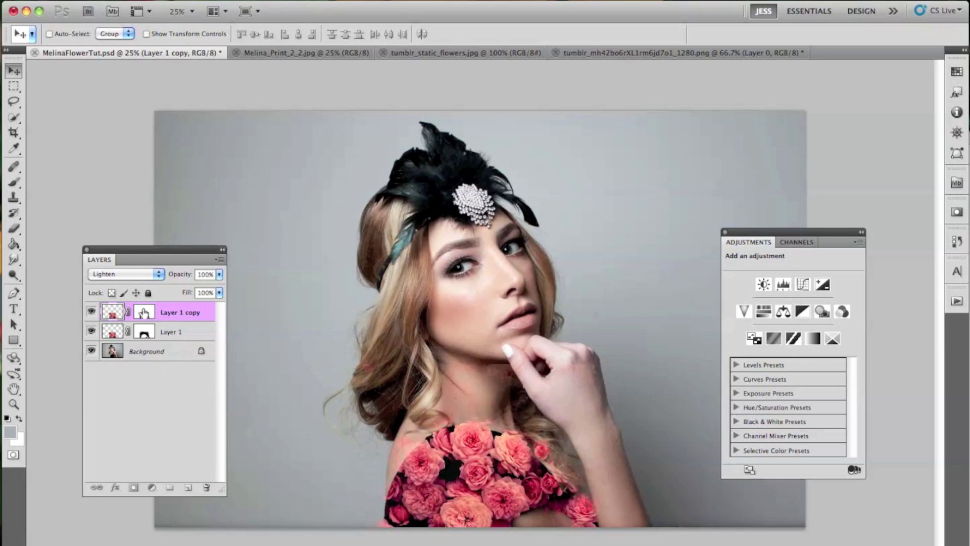
click(145, 314)
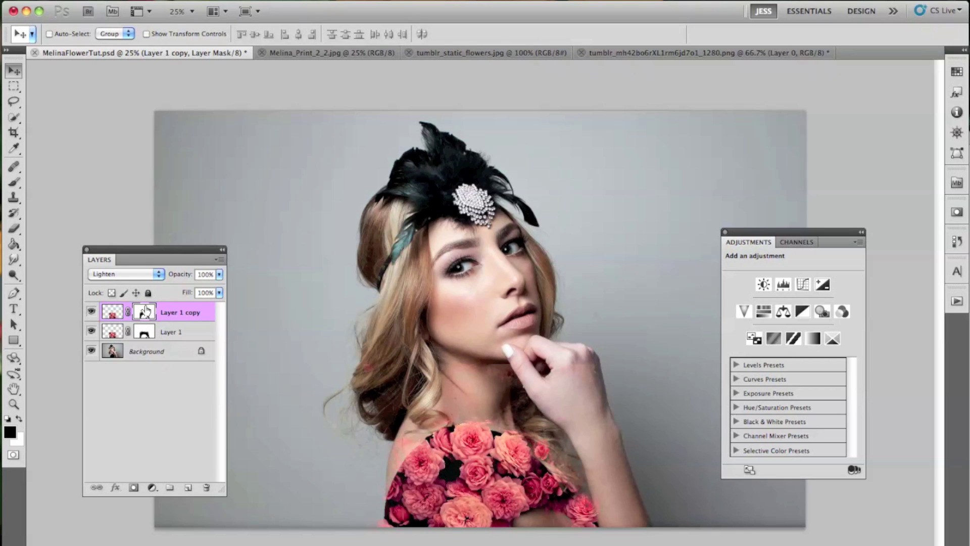
drag(145, 309, 209, 487)
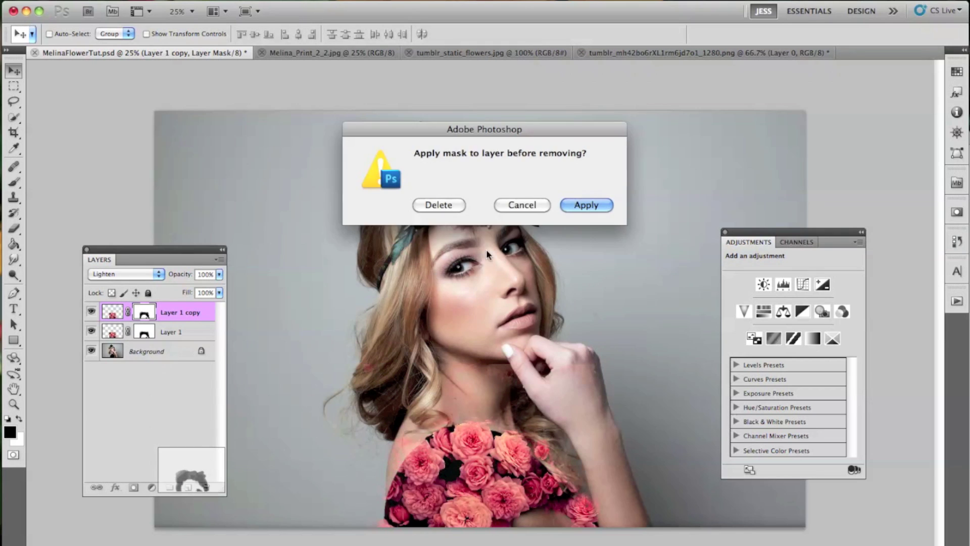
click(450, 205)
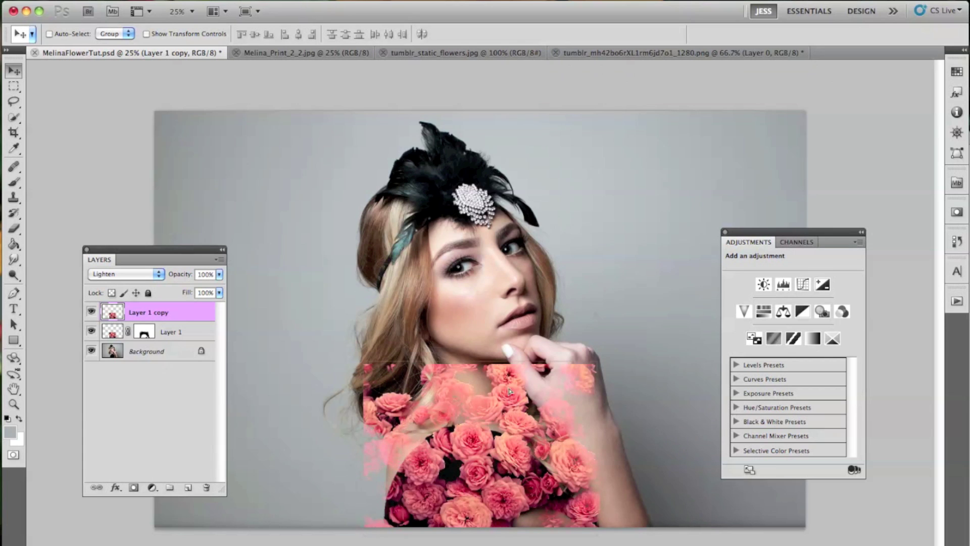
- Rotate the rose copy -63.3°, scale it to about 88.76%, and place it along her hair
drag(510, 391, 423, 245)
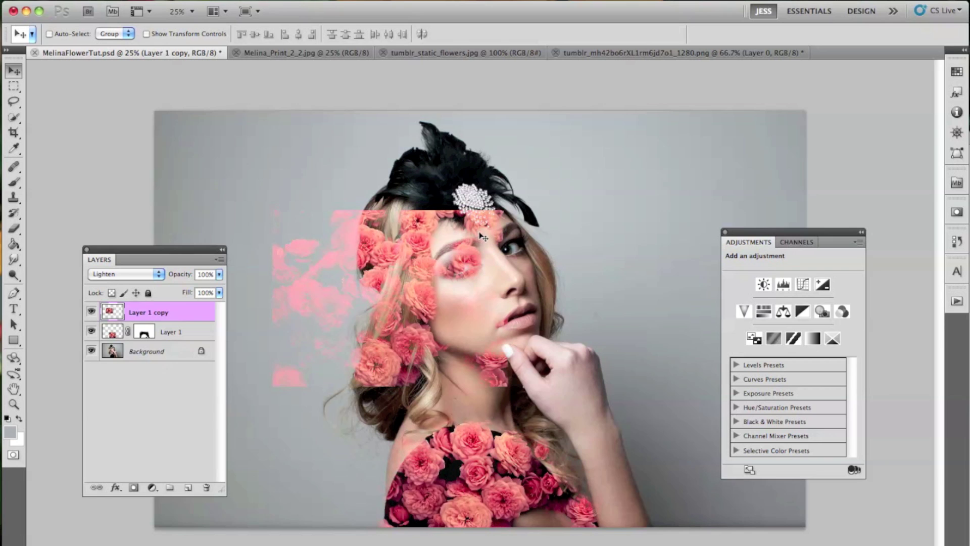
key(super+t)
drag(535, 214, 381, 140)
drag(413, 286, 429, 309)
drag(380, 172, 397, 222)
key(Return)
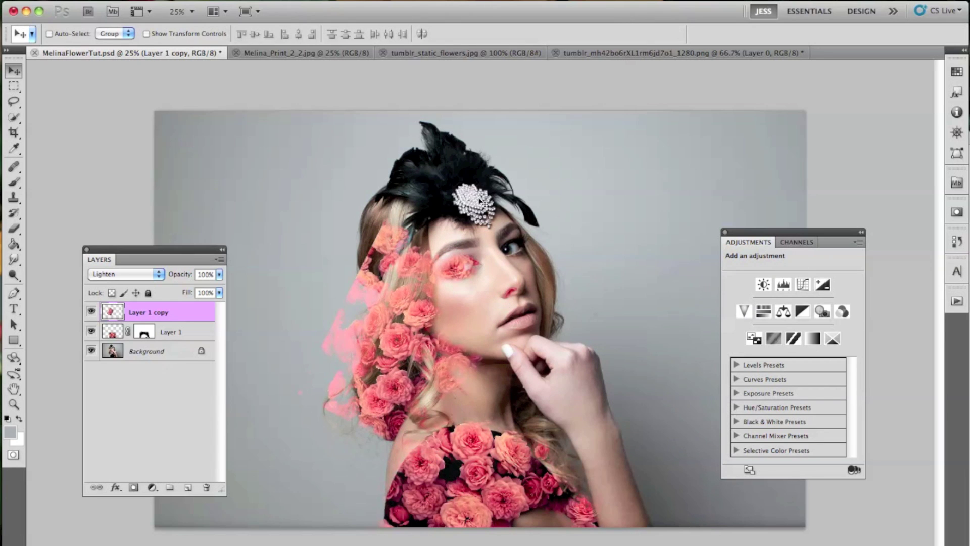
drag(490, 287, 459, 308)
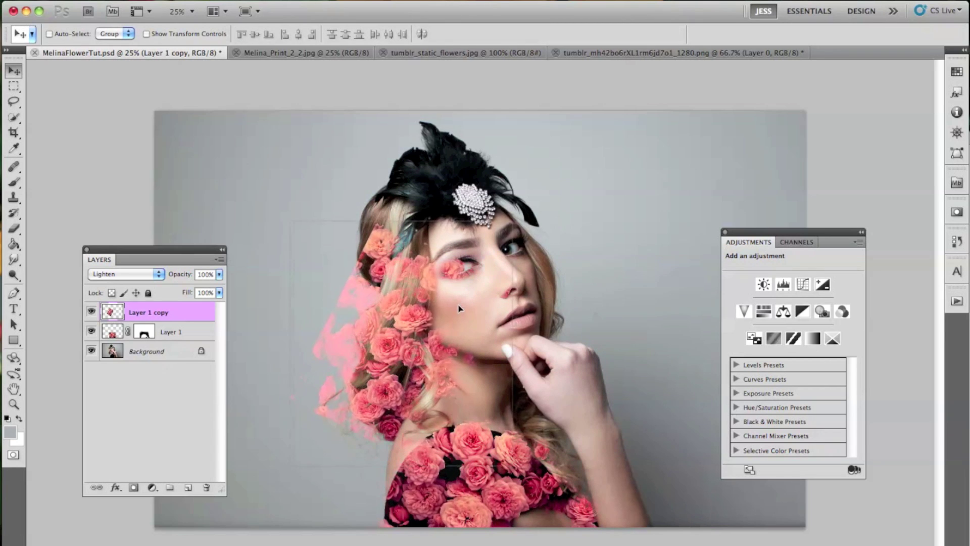
key(b)
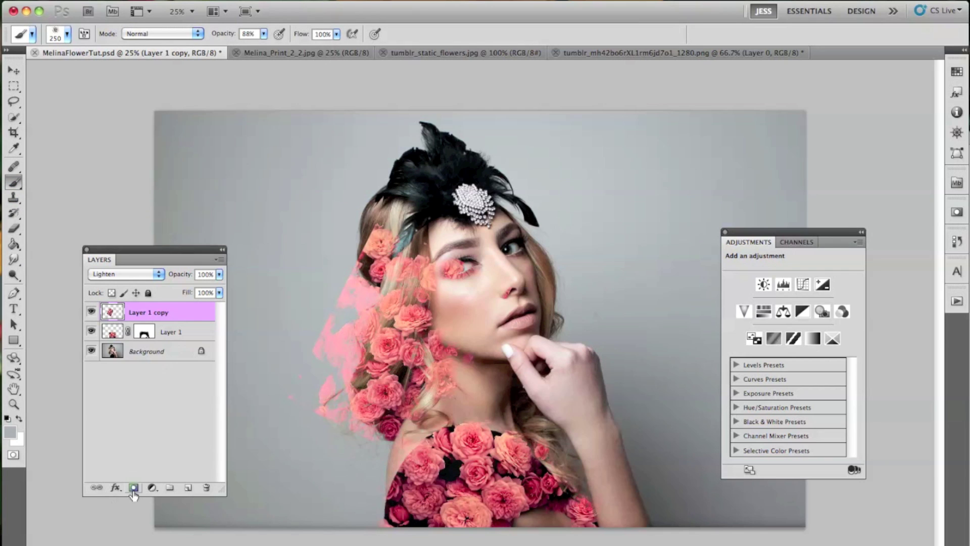
- Mask Layer 1 copy and paint out the roses over the eye and the smudges left of the hair
click(133, 488)
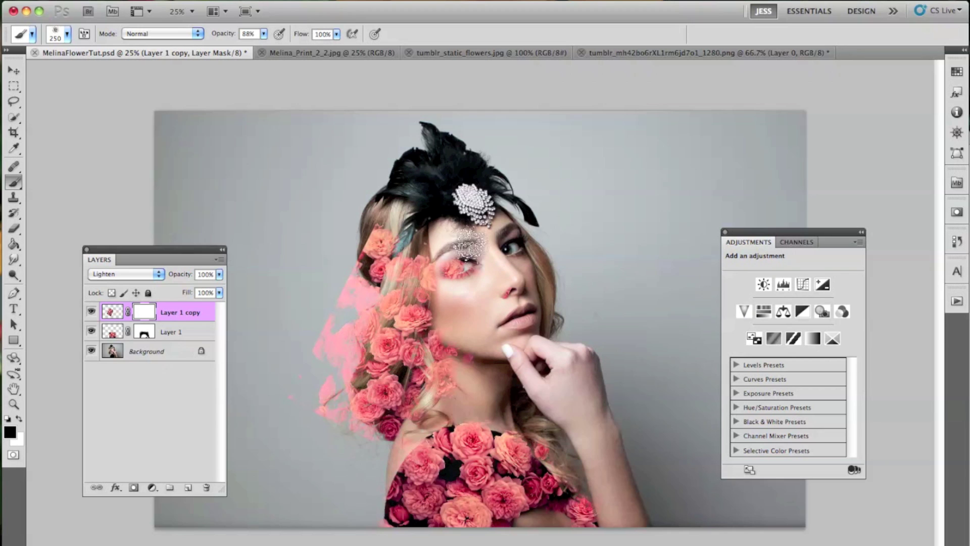
drag(464, 273, 477, 318)
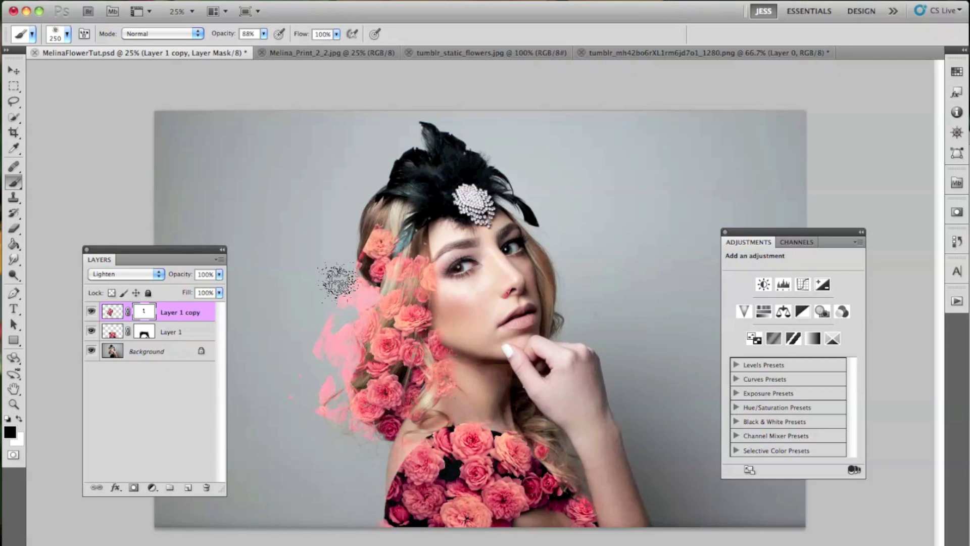
mouse_move(336, 277)
mouse_down()
mouse_move(346, 281)
mouse_move(329, 419)
mouse_move(335, 364)
mouse_up()
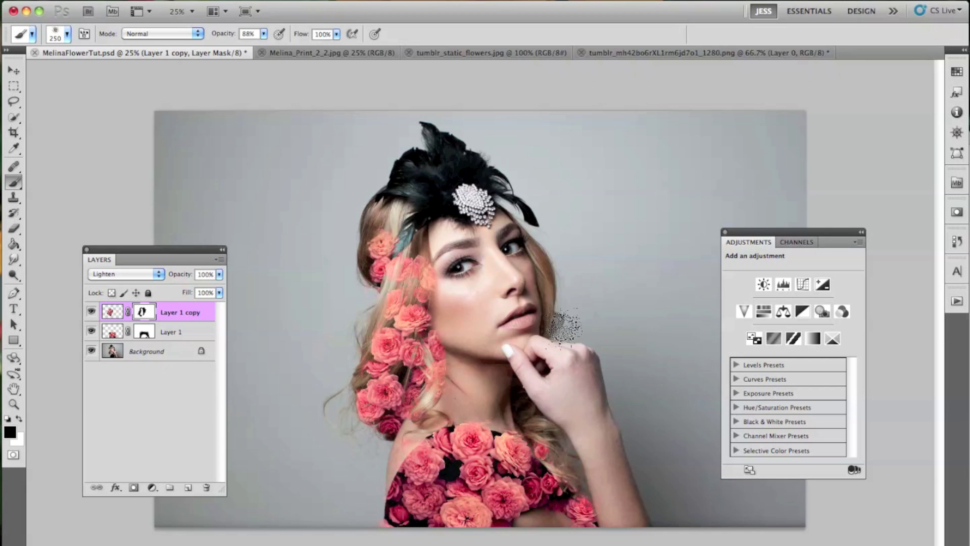
- Duplicate the roses as Layer 1 copy 2 and move it up onto her head
click(14, 70)
key(ctrl+j)
drag(240, 405, 257, 263)
- Mask Layer 1 copy 2 off the background and face, and reveal more roses over the left hair
click(133, 487)
key(b)
key(d)
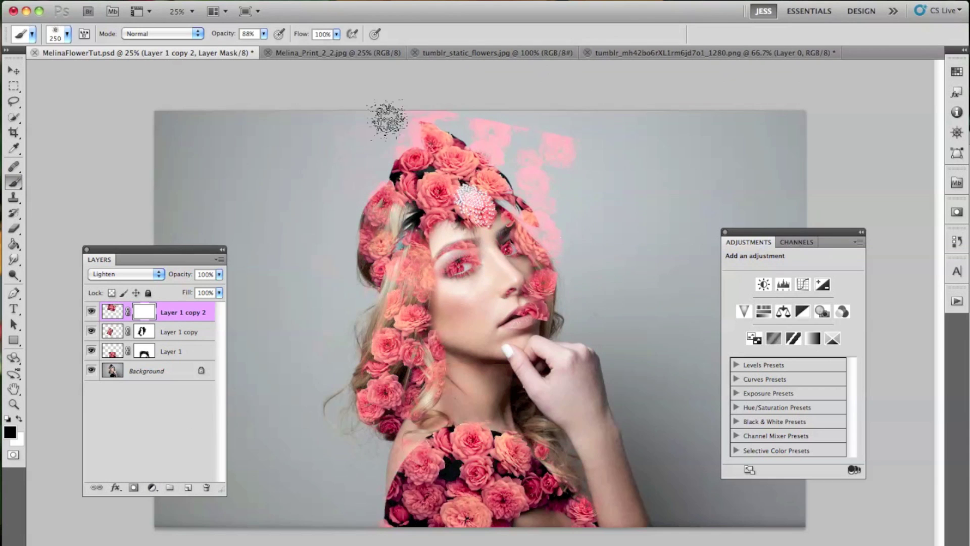
mouse_move(387, 117)
mouse_down()
mouse_move(572, 238)
mouse_move(480, 248)
mouse_up()
key(x)
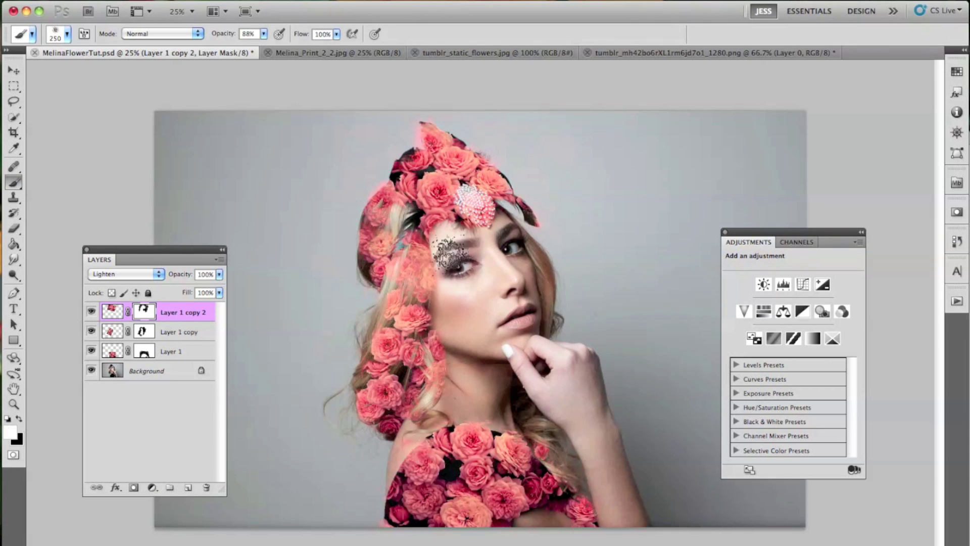
key(alt+bracketleft)
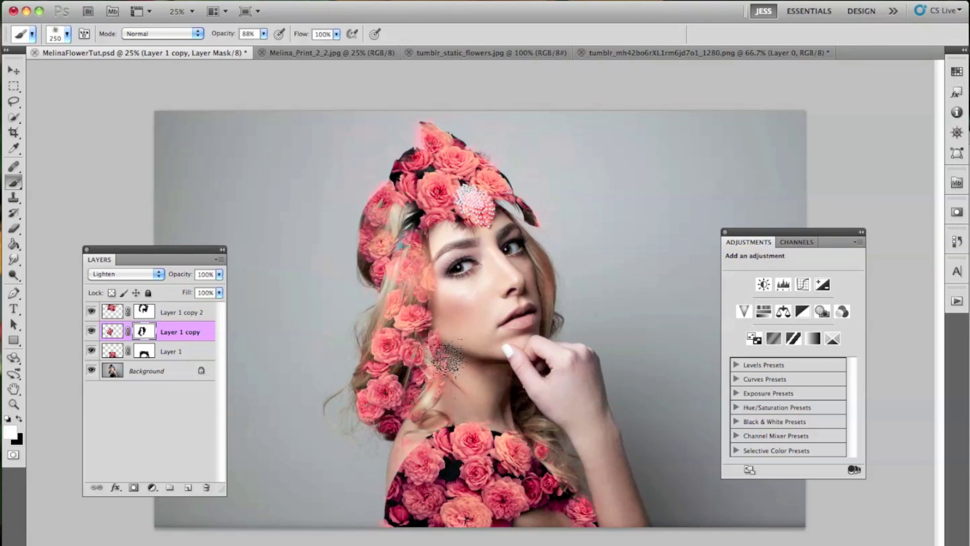
drag(405, 309, 384, 270)
key(x)
key(alt+bracketright)
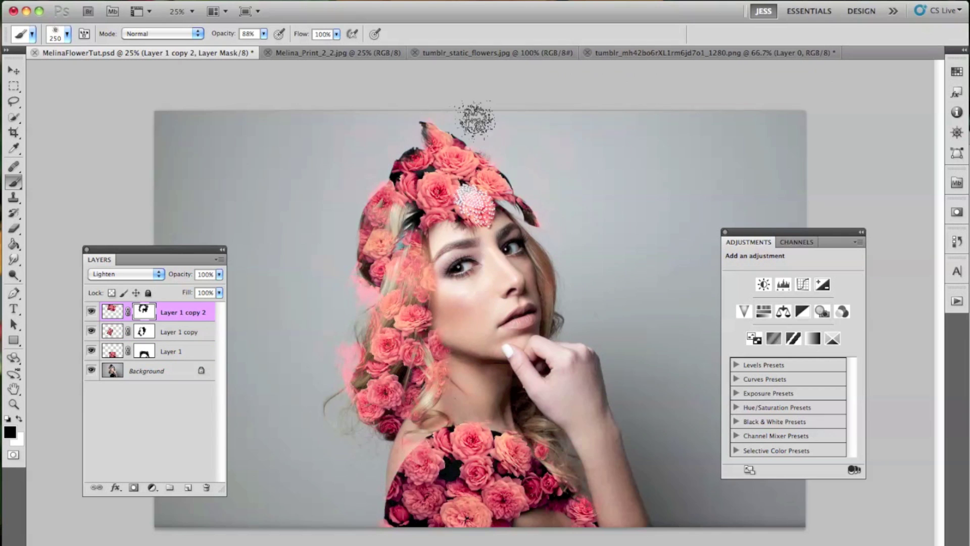
key(2)
click(156, 349)
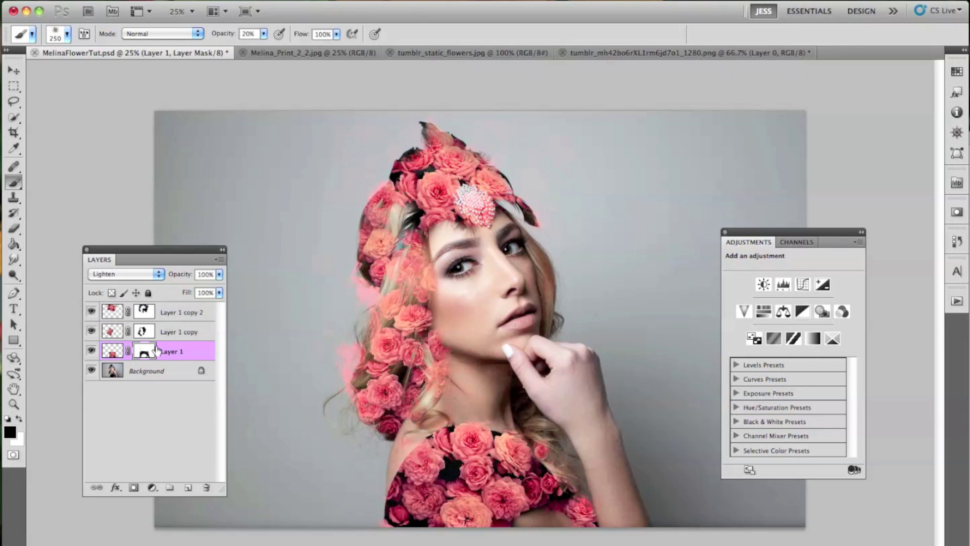
key(alt+bracketright)
key(alt+bracketright)
- Duplicate the roses as Layer 1 copy 3, hide it with a black mask, and reveal roses near the top
key(ctrl+j)
key(v)
drag(470, 283, 466, 286)
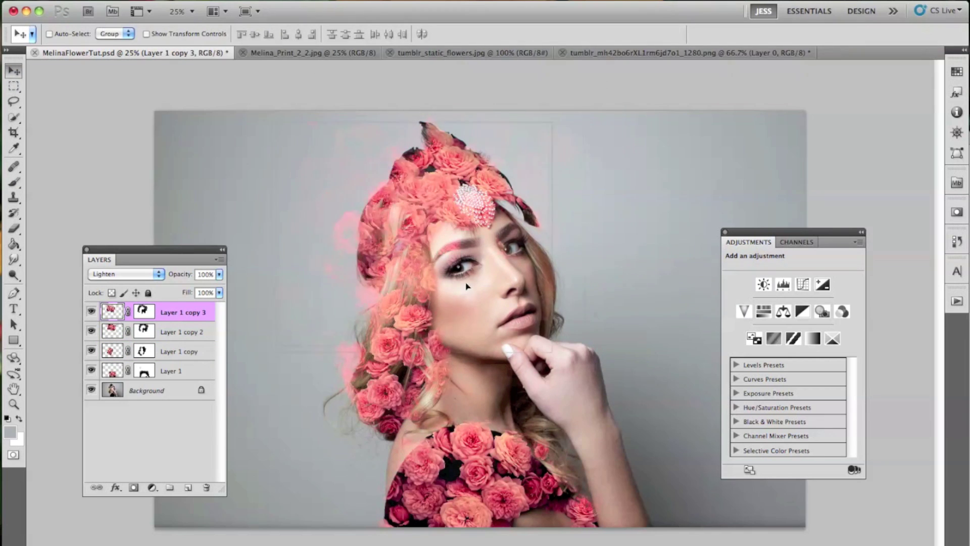
key(Delete)
key(Escape)
key(b)
key(d)
key(alt+BackSpace)
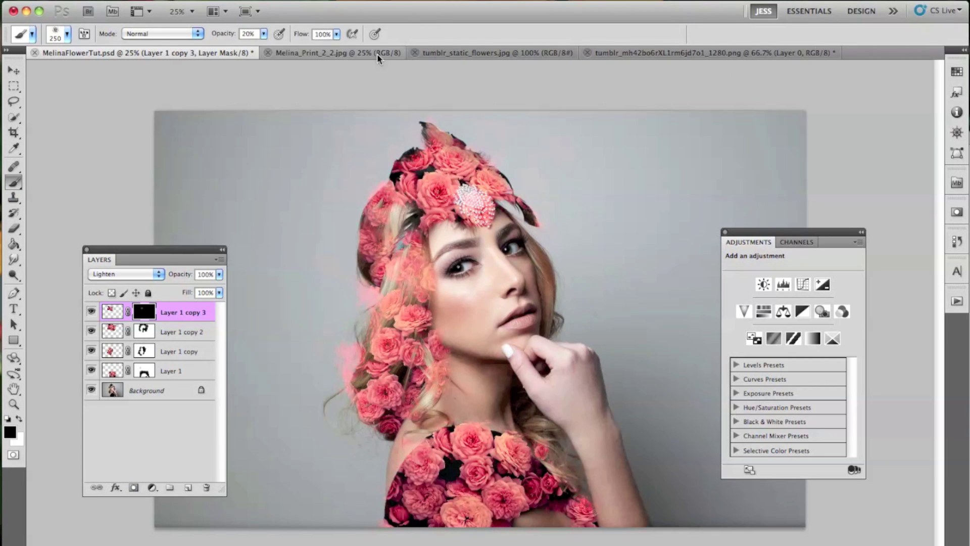
key(x)
key(9)
key(9)
click(411, 166)
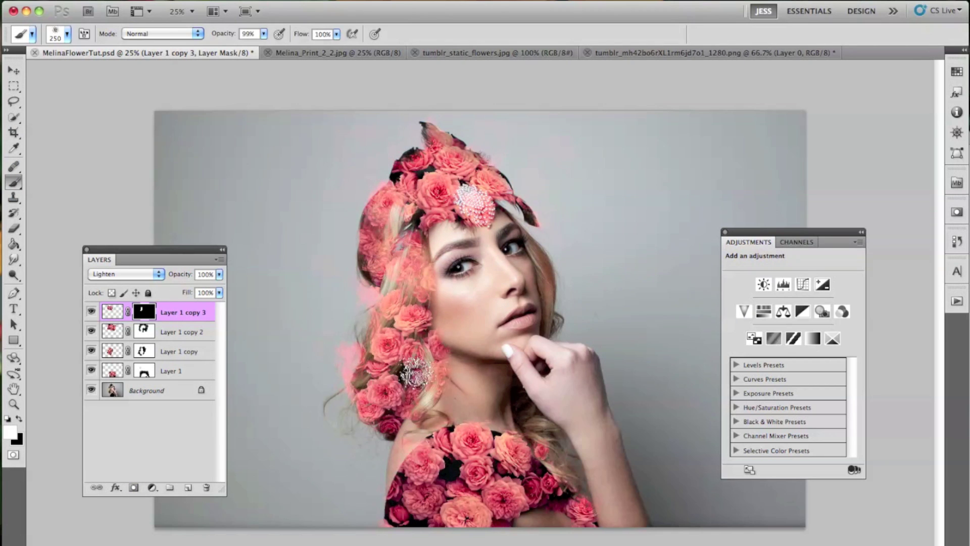
- Add Layer 1 copy 4 rotated about 72°, masked off the face, with soft roses restored on the right cheek
key(ctrl+j)
key(ctrl+t)
drag(555, 283, 558, 314)
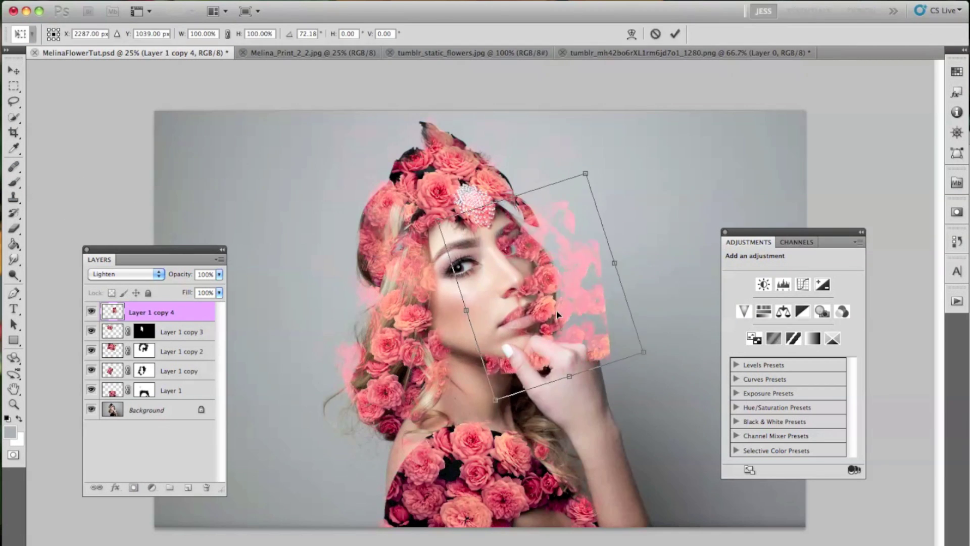
key(Return)
click(133, 487)
key(b)
mouse_move(530, 232)
mouse_down()
mouse_move(586, 313)
mouse_move(520, 334)
mouse_move(498, 361)
mouse_up()
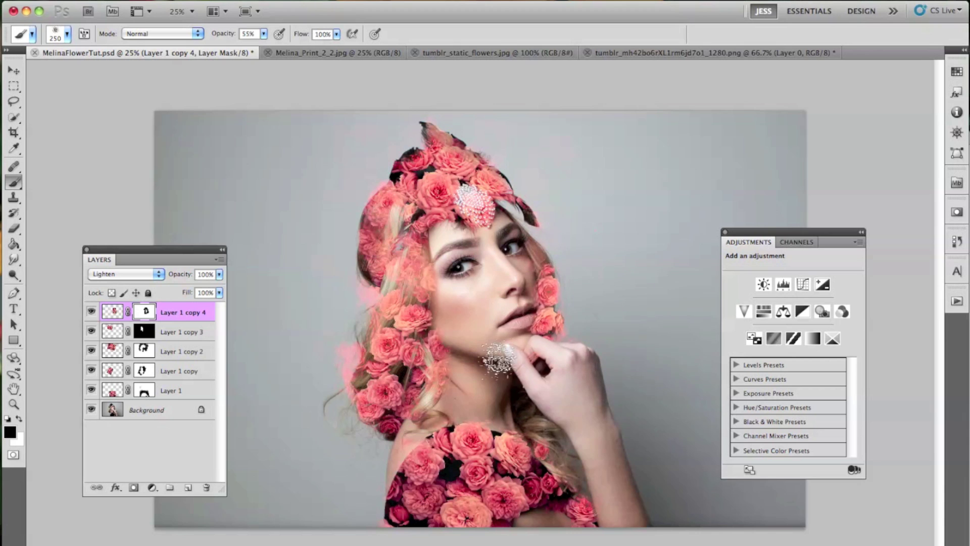
key(1)
key(1)
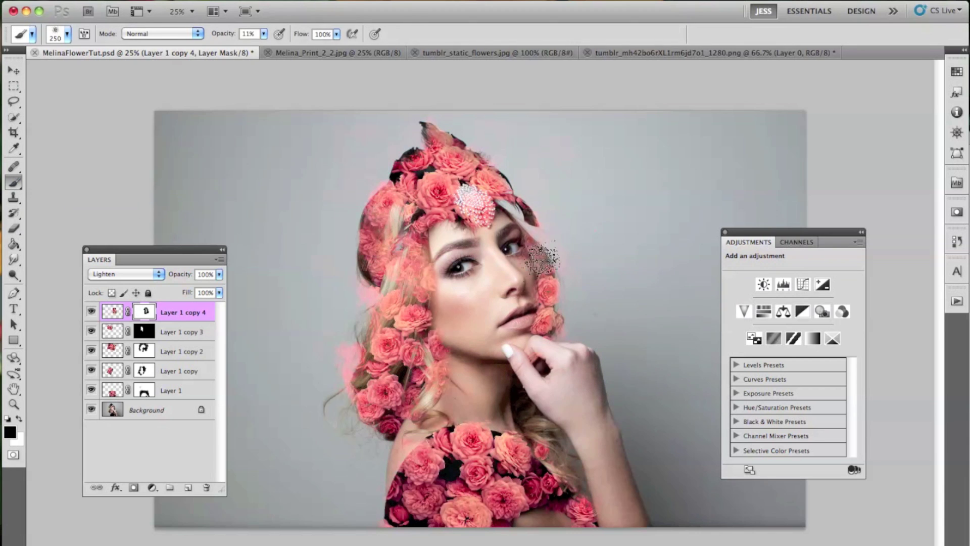
key(x)
drag(541, 258, 554, 283)
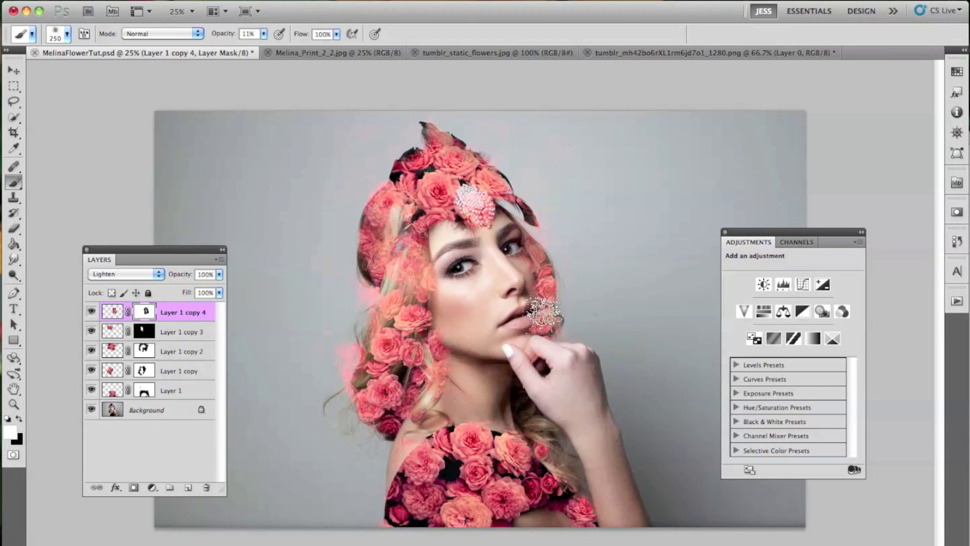
key(8)
key(8)
drag(543, 323, 551, 290)
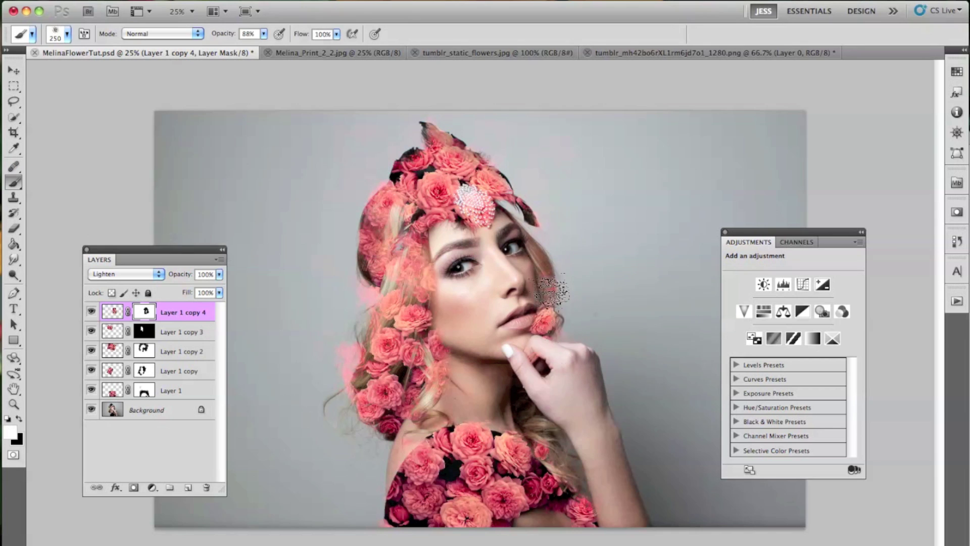
key(v)
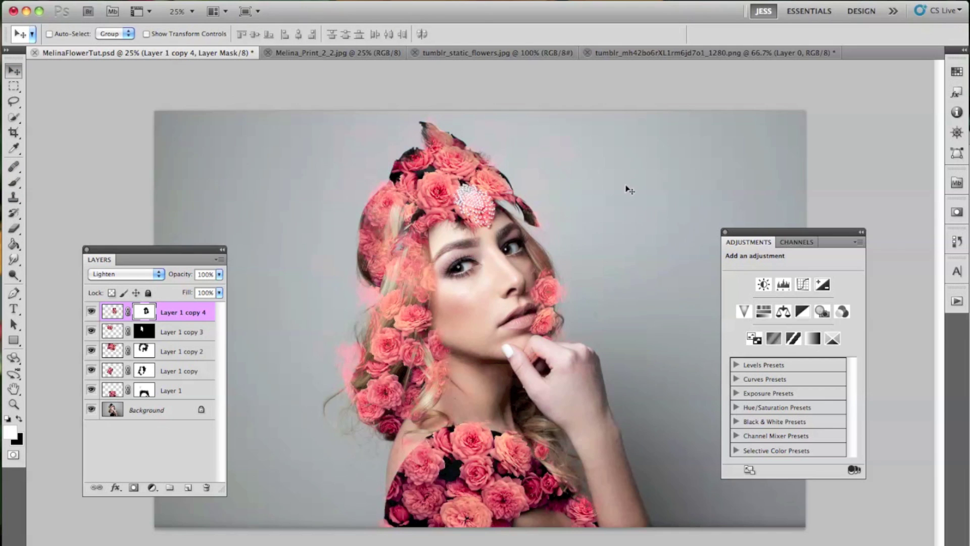
- Copy Merged the whole peony PNG and paste it into MelinaFlowerTut.psd as Layer 2
click(688, 53)
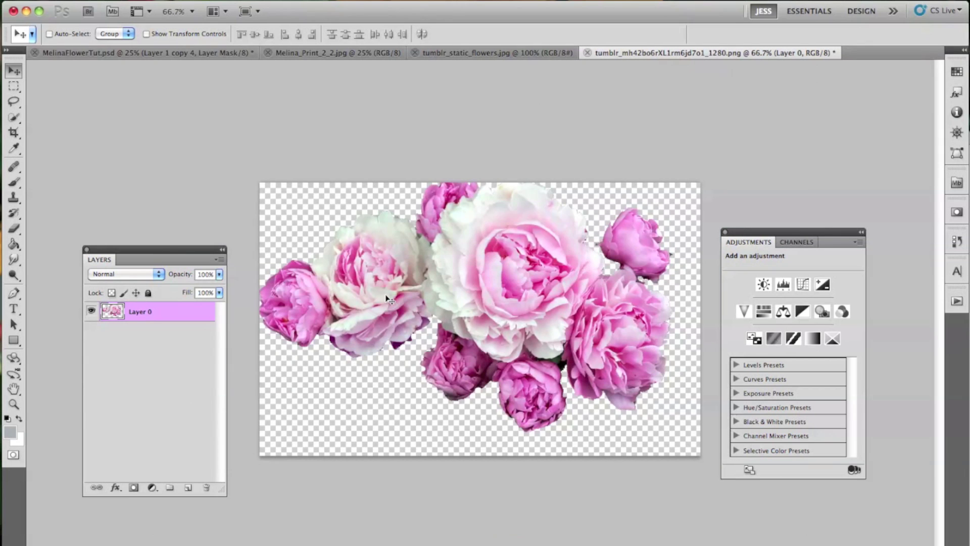
click(163, 2)
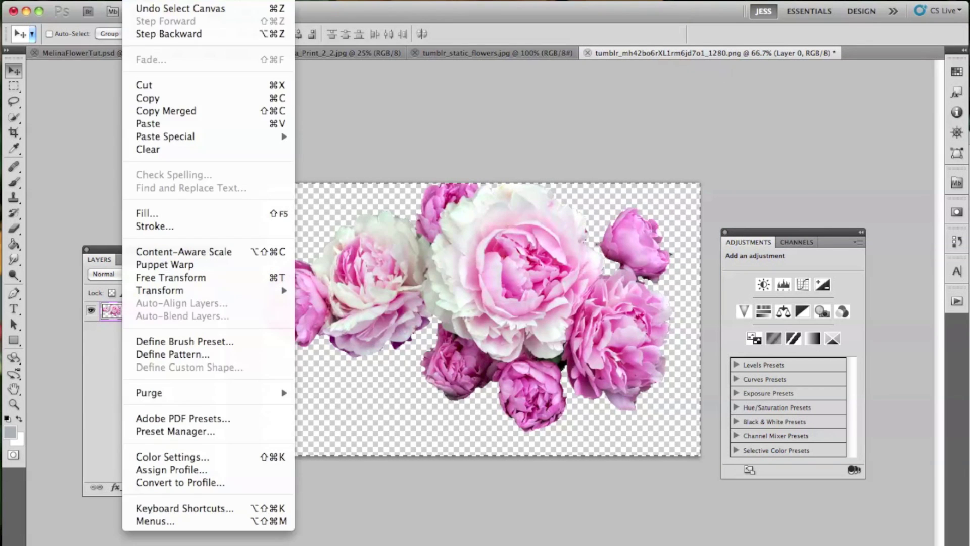
click(180, 112)
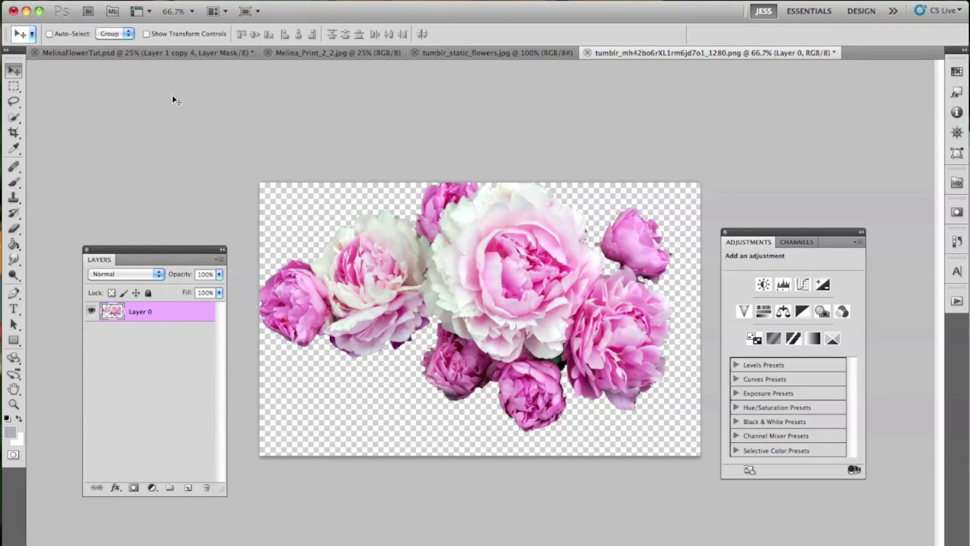
click(148, 53)
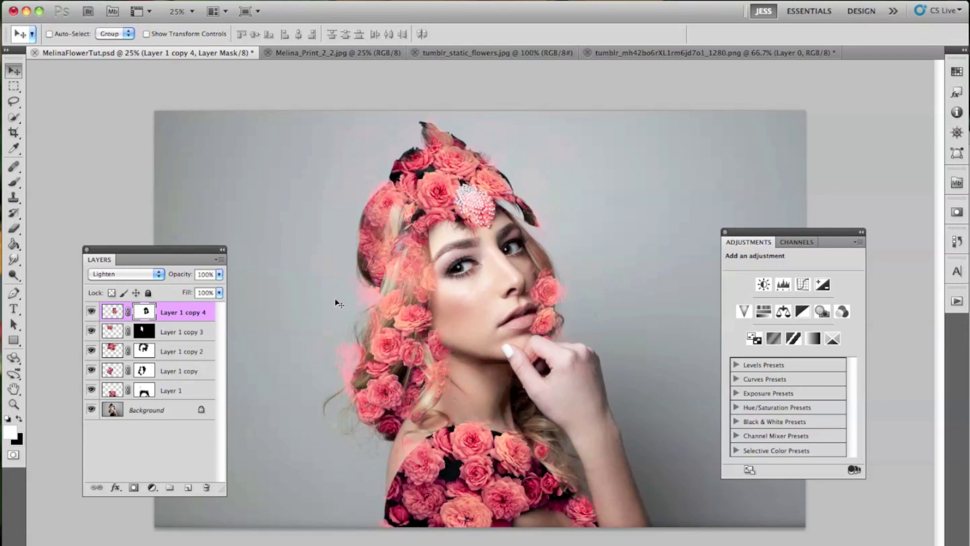
key(super+v)
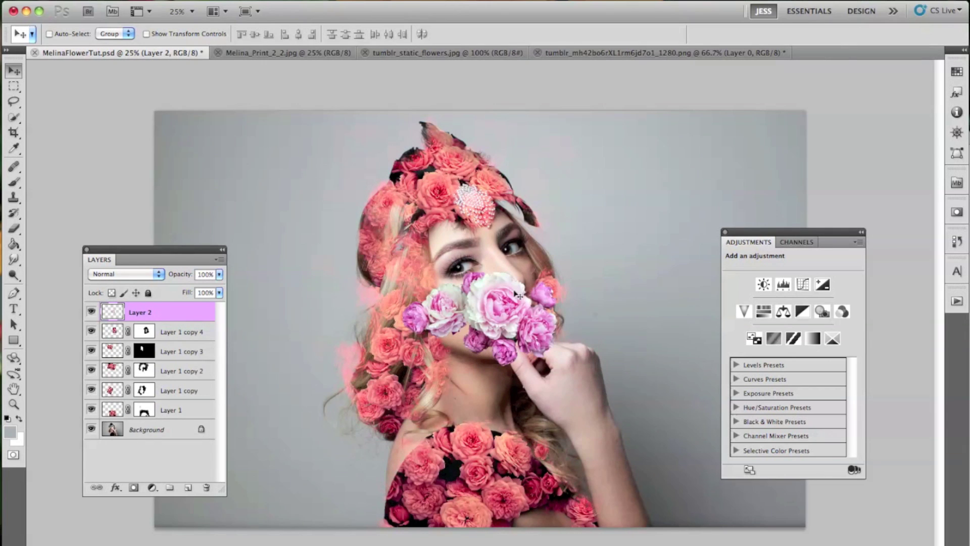
click(155, 275)
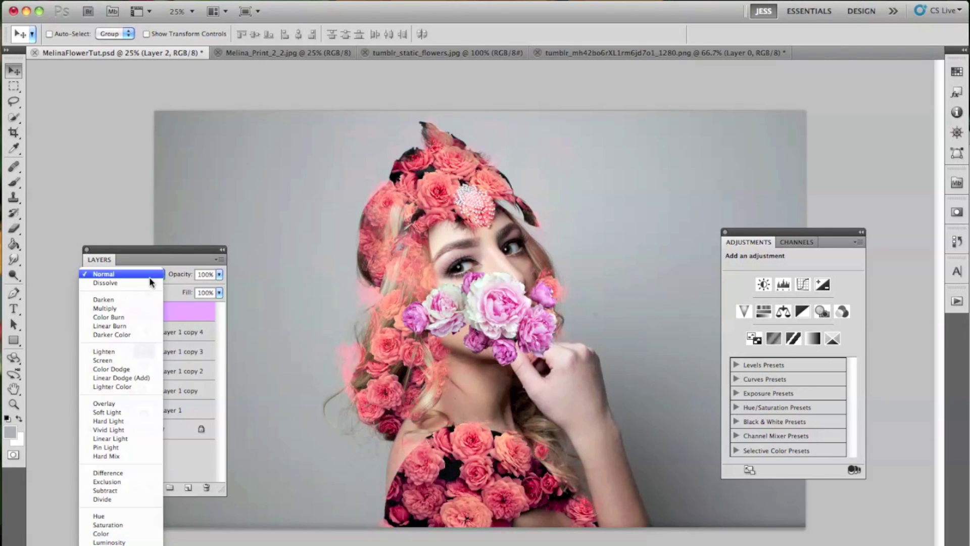
- Blend Layer 2 in Multiply and nudge the peonies up and left over the face
click(118, 309)
key(super+equal)
key(super+equal)
key(super+equal)
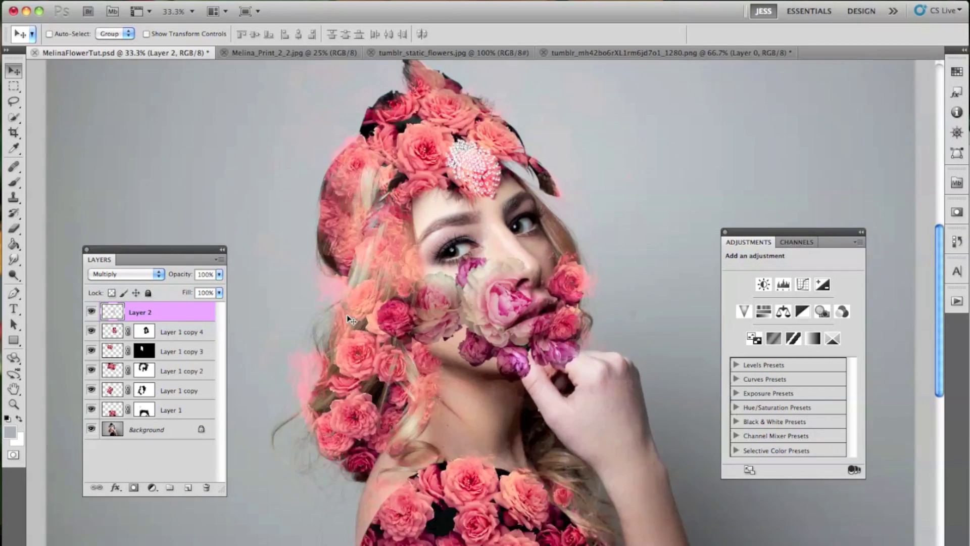
drag(539, 281, 546, 287)
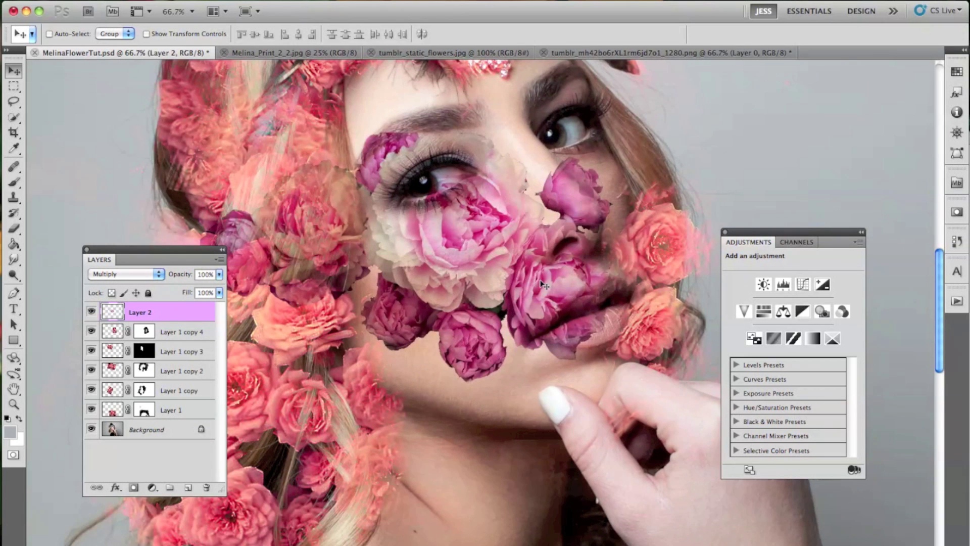
- Scale the peonies down to about 34%, clustered around the left eye
key(super+t)
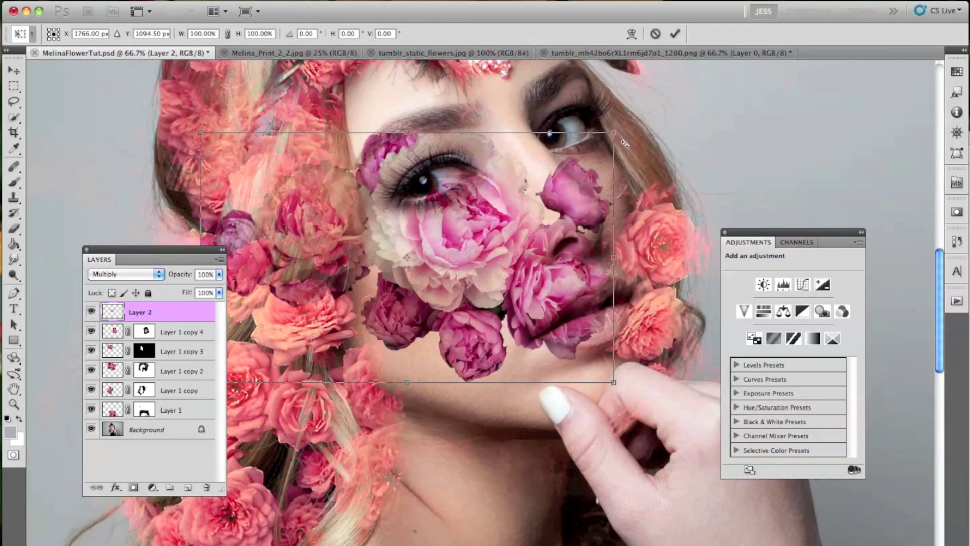
drag(614, 133, 496, 152)
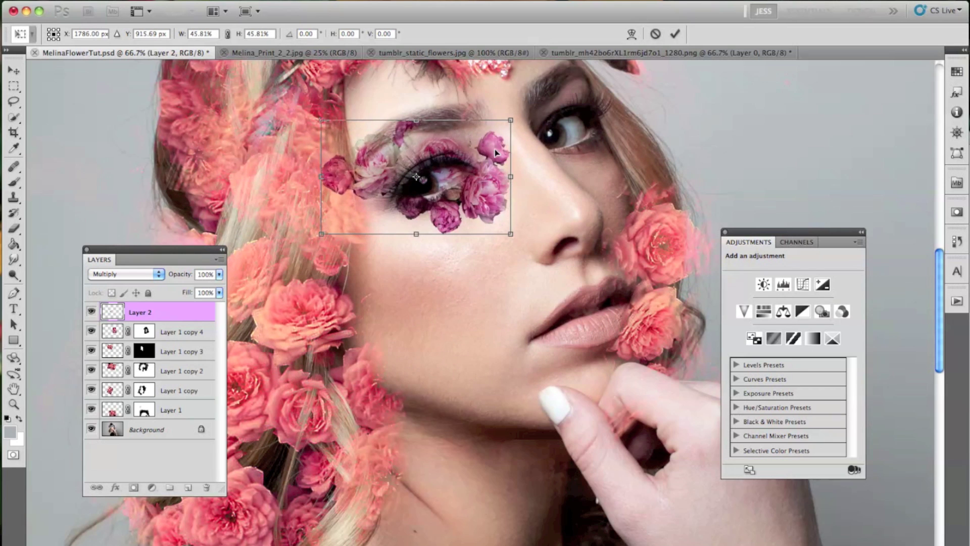
drag(517, 117, 472, 151)
drag(430, 198, 442, 202)
key(Return)
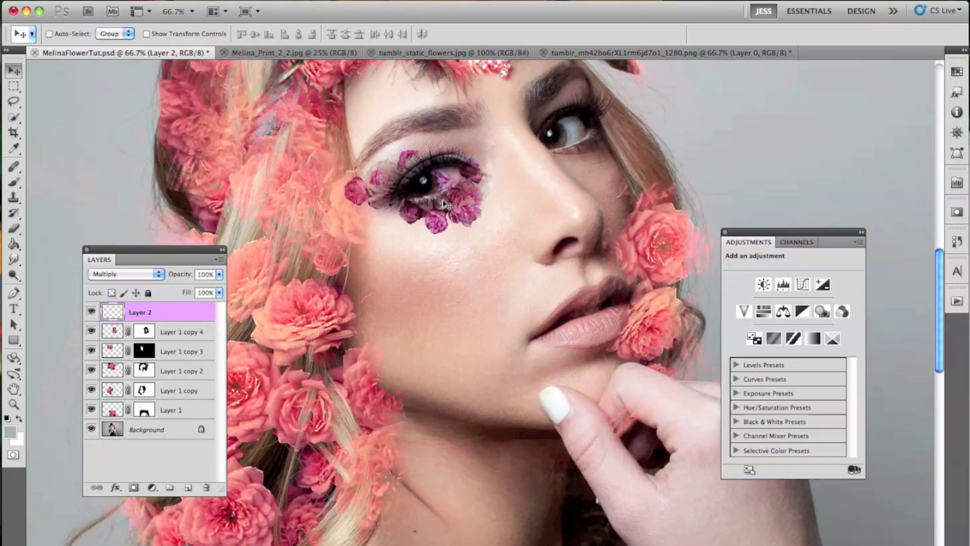
click(17, 184)
- Add a layer mask to Layer 2 and paint its stray edges with a smaller soft round black brush
click(134, 488)
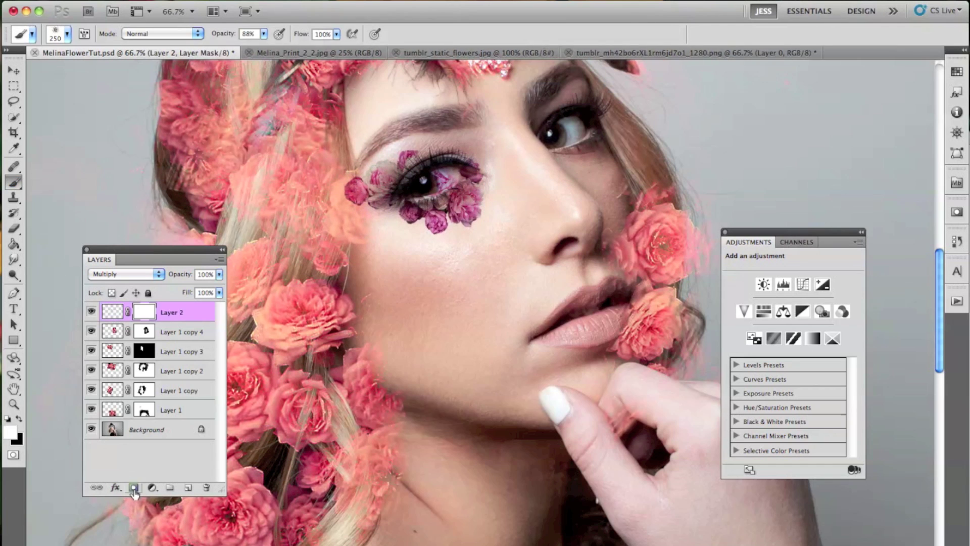
key(bracketleft)
key(bracketleft)
key(bracketleft)
key(bracketleft)
key(bracketleft)
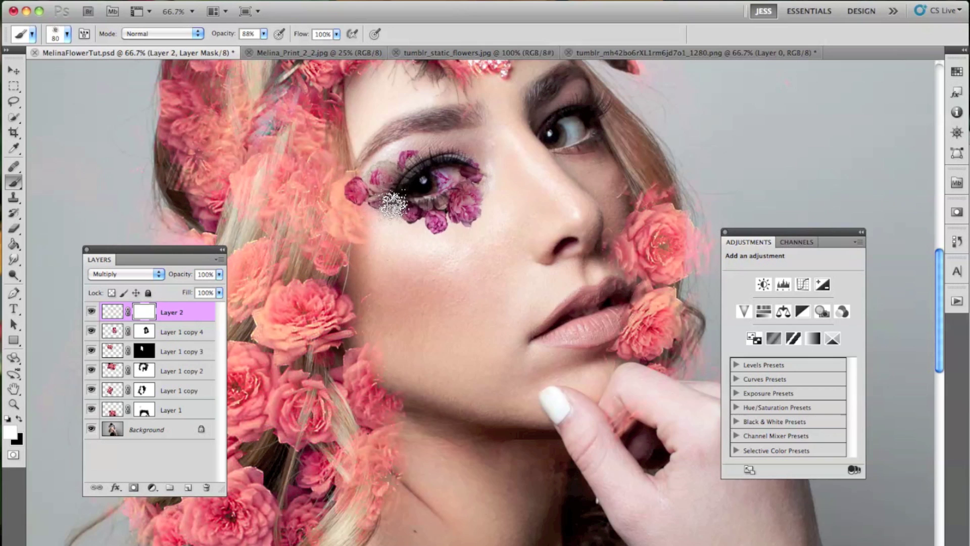
click(63, 40)
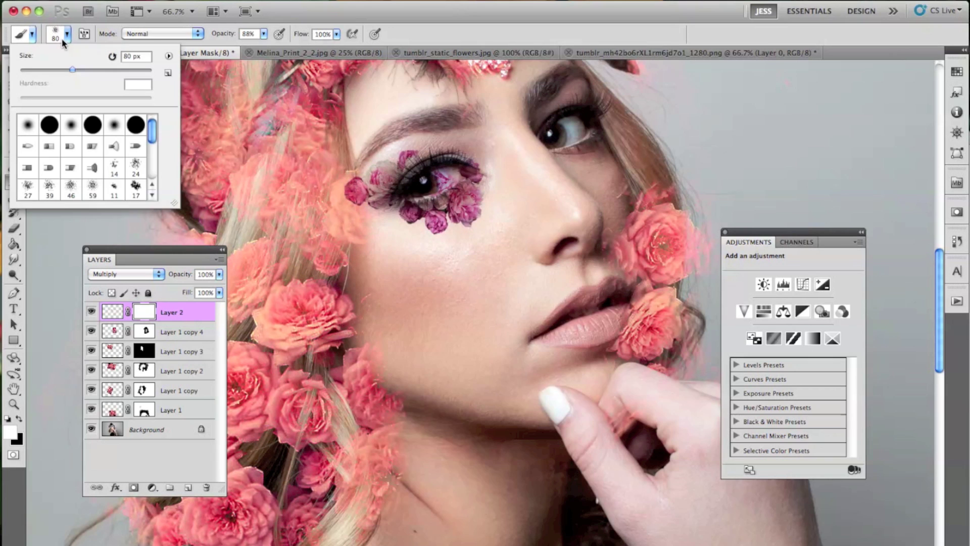
click(114, 126)
click(433, 177)
key(x)
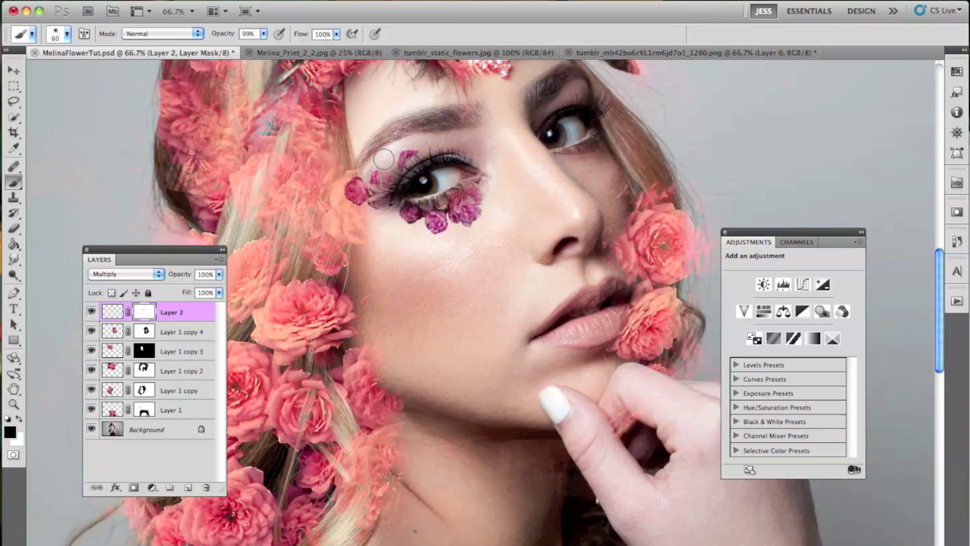
click(15, 72)
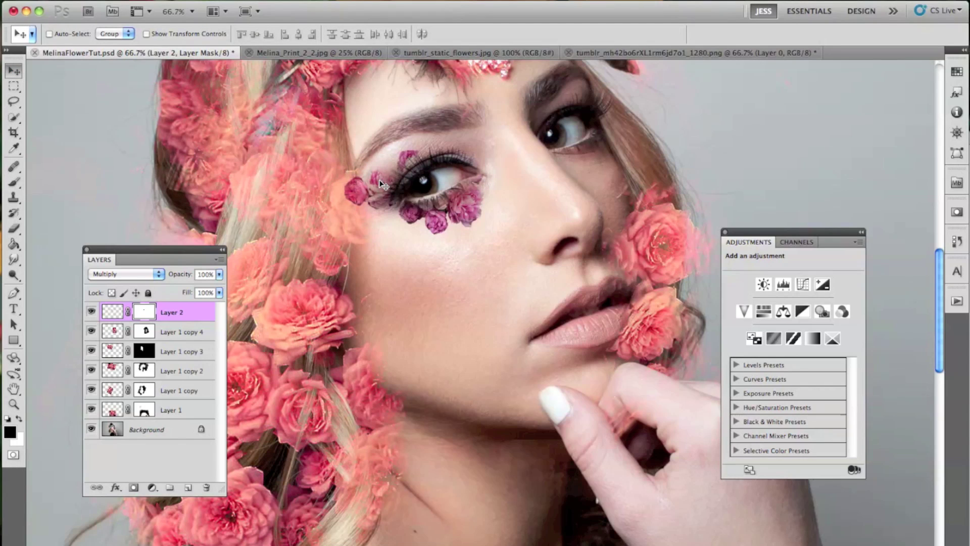
- Duplicate the eye peonies, flip them horizontally, and rotate and scale them to about 89% over the right eye
alt+drag(382, 184, 600, 170)
key(ctrl+t)
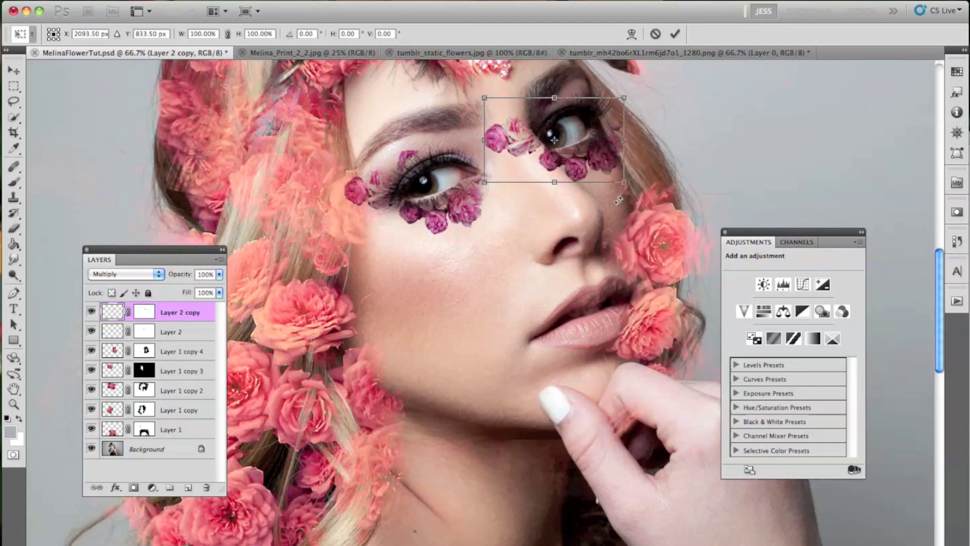
right_click(606, 160)
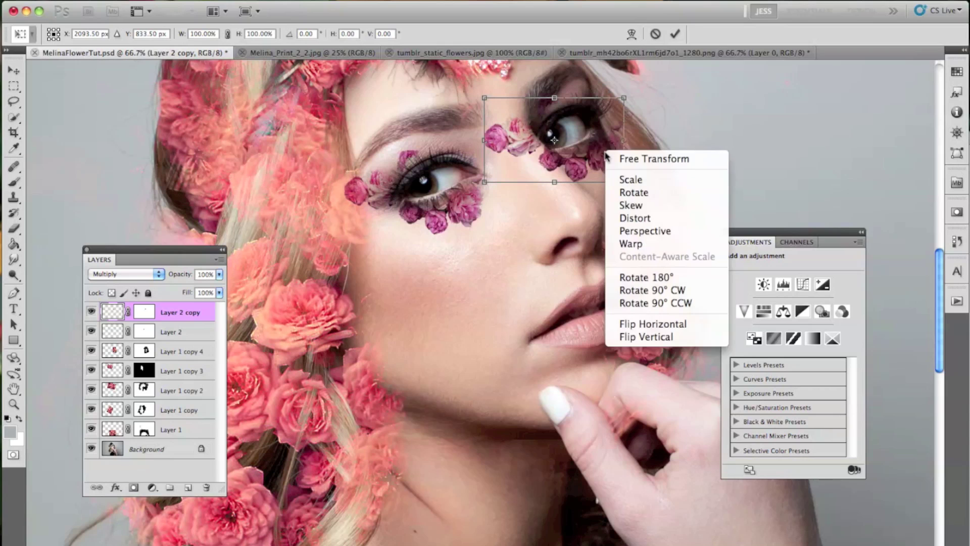
click(644, 328)
drag(578, 153, 622, 148)
drag(690, 112, 682, 101)
drag(673, 167, 655, 161)
key(Return)
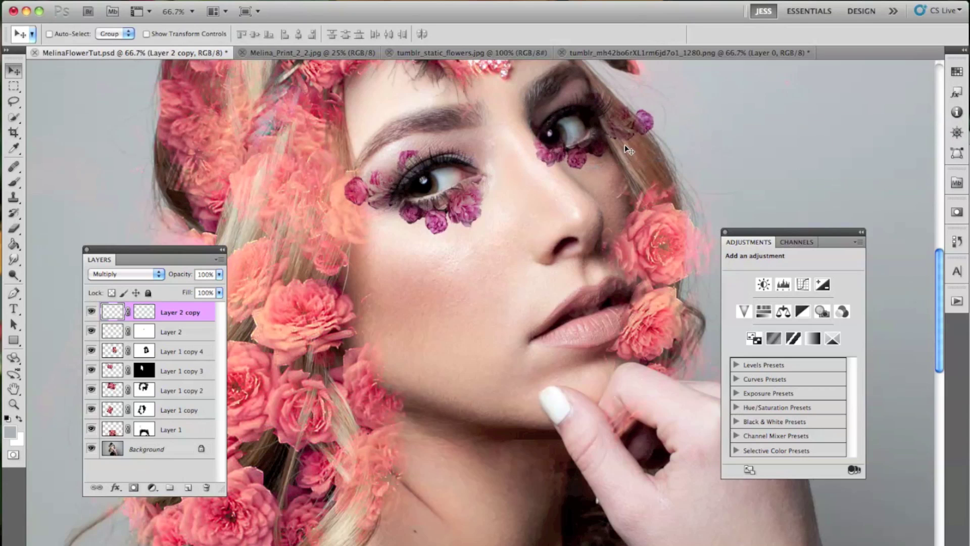
- Paint the Layer 2 copy mask to hide and reveal petals around the right eye
click(14, 182)
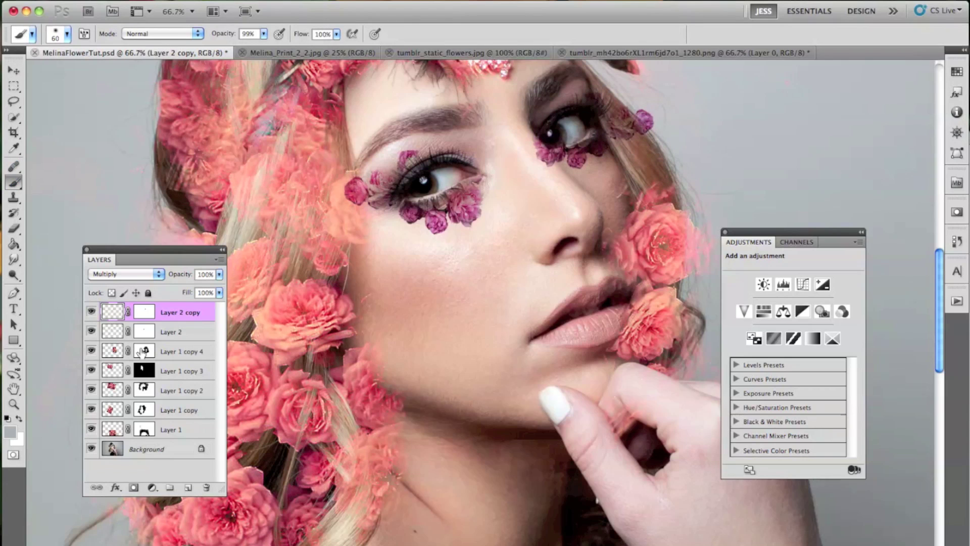
click(145, 317)
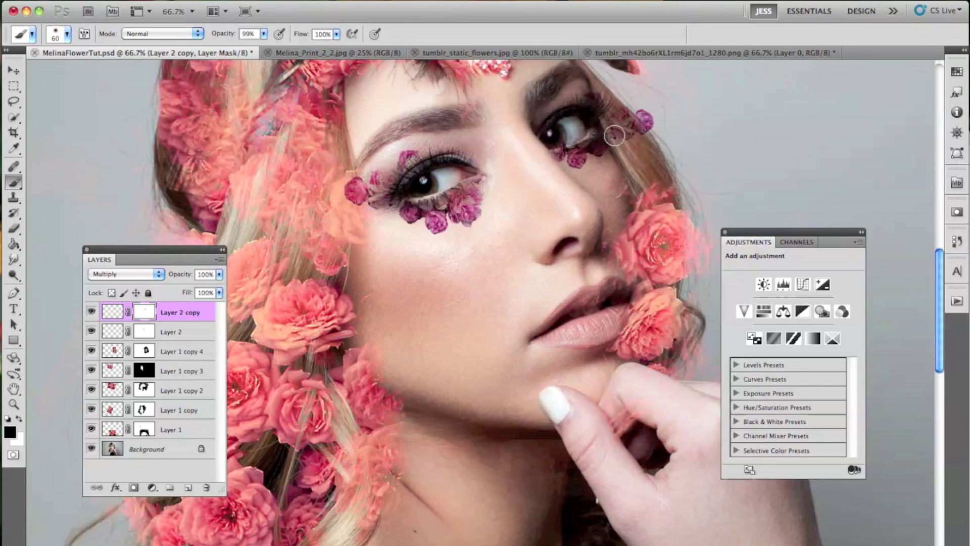
drag(616, 99, 644, 129)
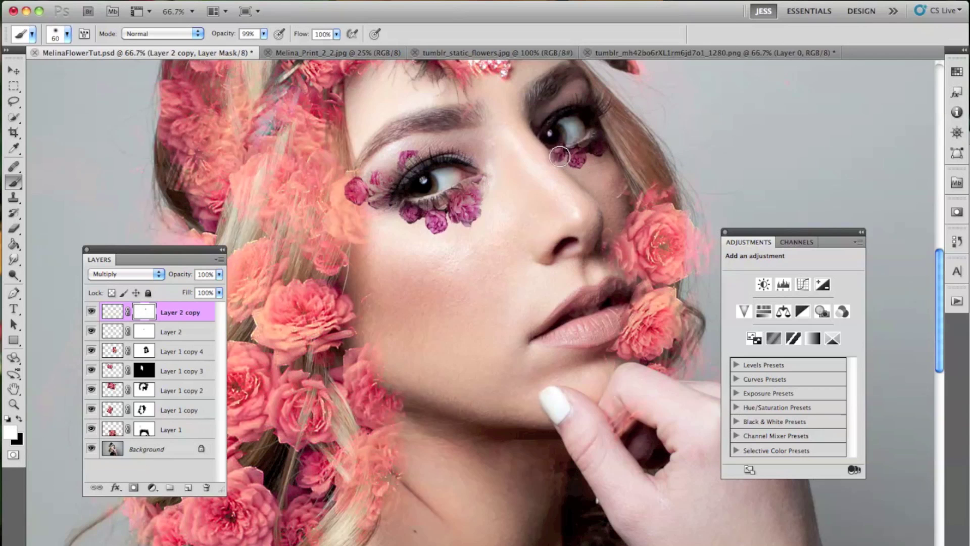
key(super+plus)
scroll(557, 143, up, 5)
scroll(557, 143, right, 4)
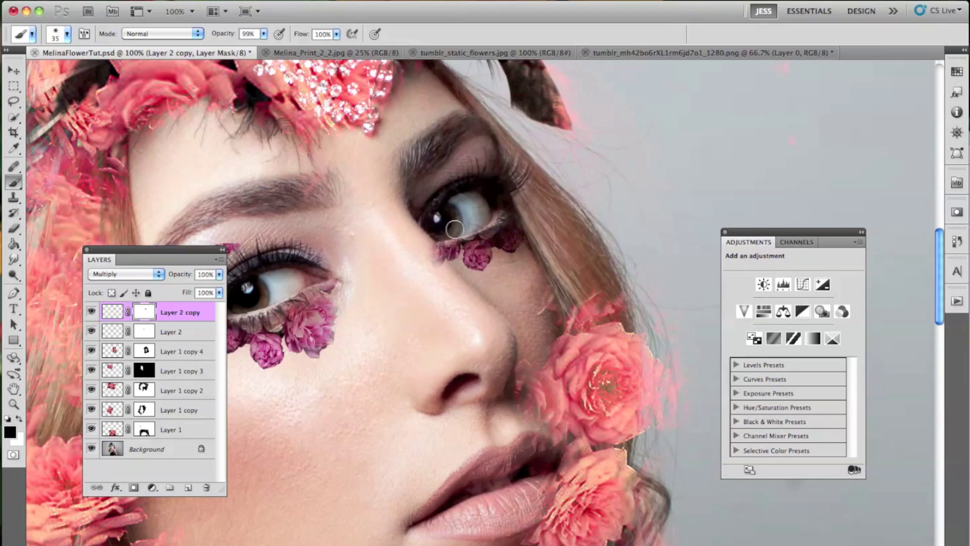
key(x)
drag(424, 251, 440, 273)
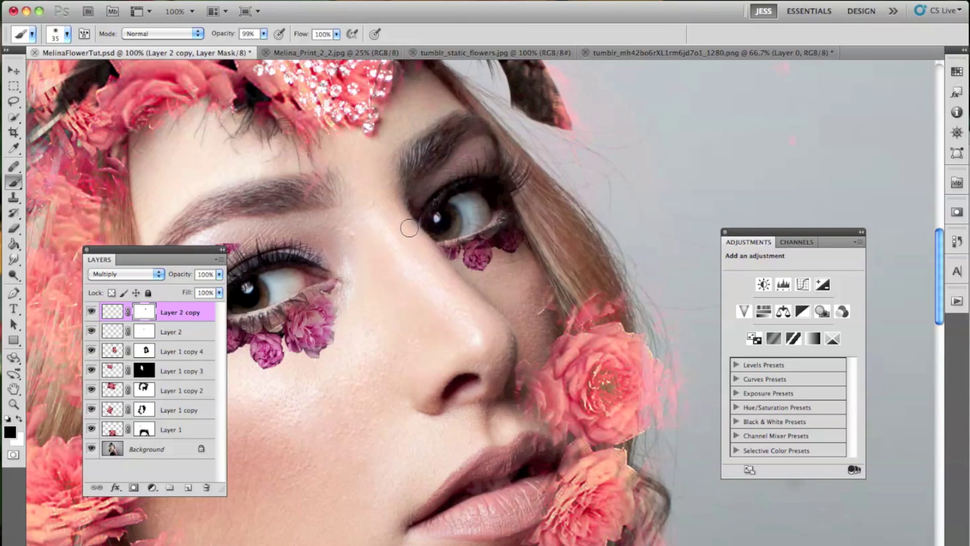
click(15, 71)
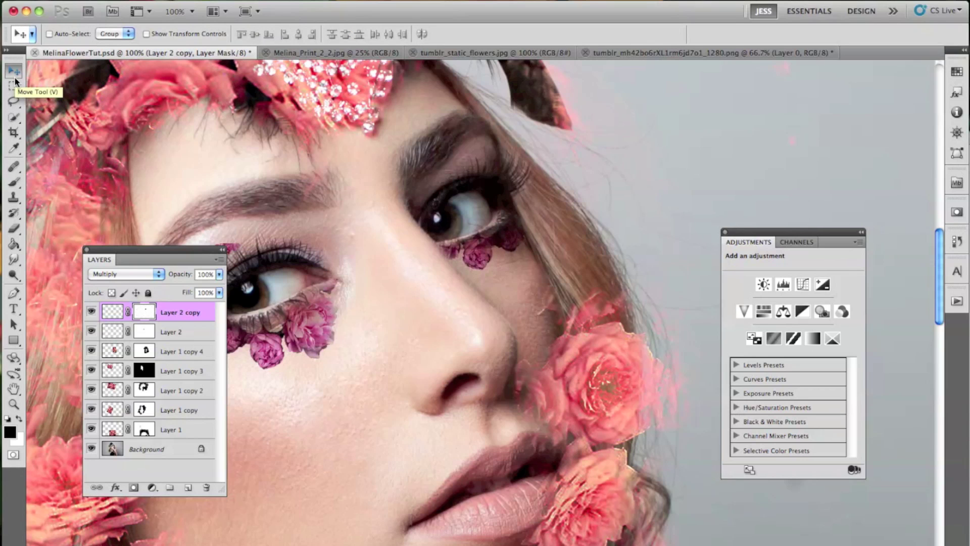
scroll(454, 372, left, 5)
key(super+minus)
key(super+minus)
key(super+minus)
key(super+minus)
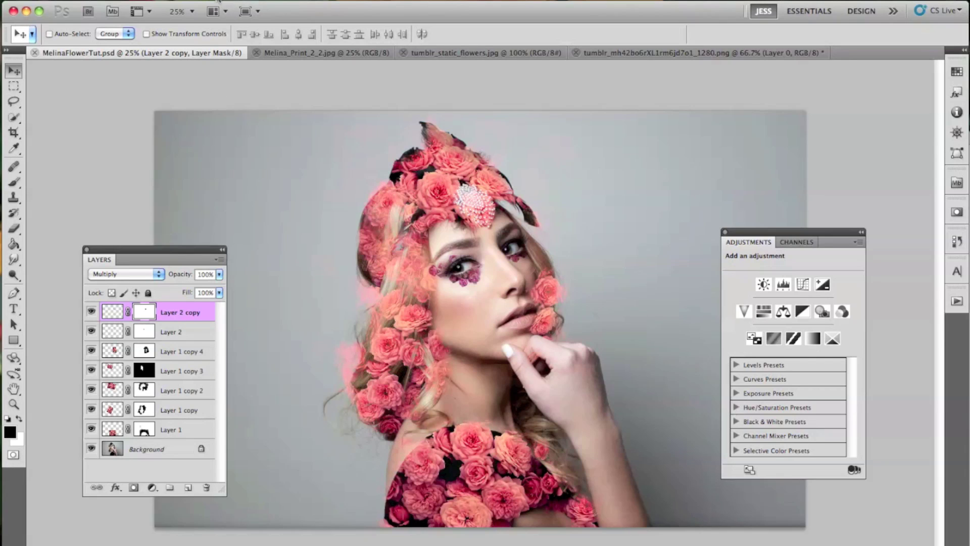
- Add a Curves 1 adjustment with a raised black point and slightly tweaked highlights
click(217, 2)
mouse_move(326, 127)
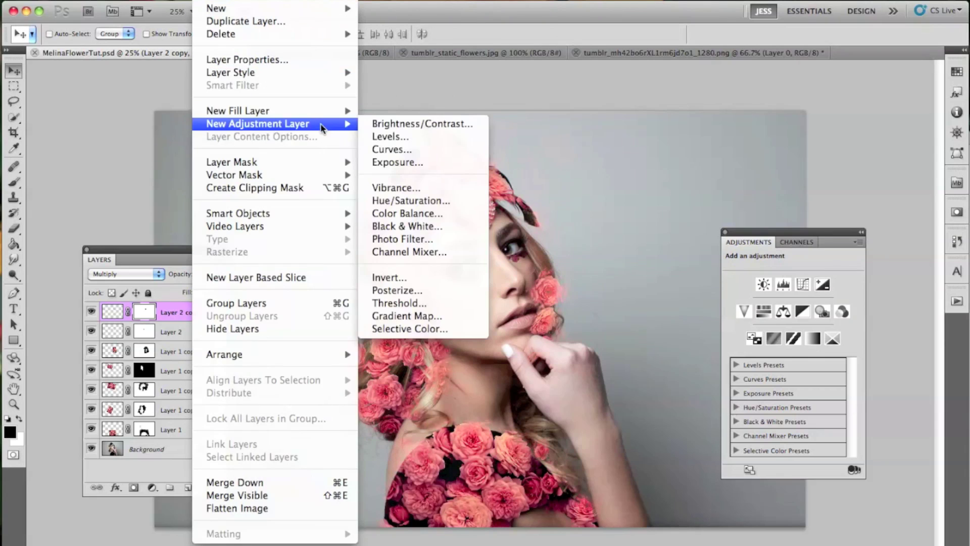
click(391, 154)
key(Return)
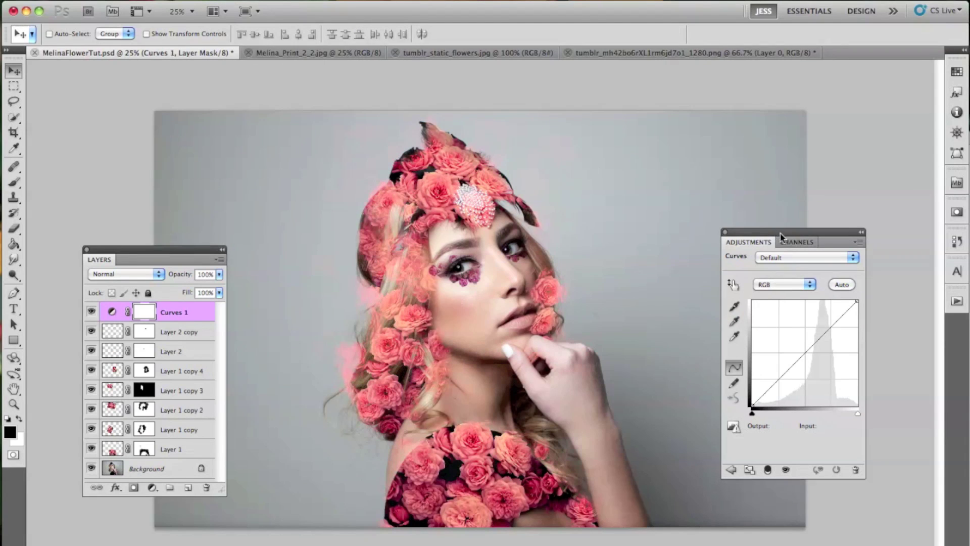
drag(781, 235, 693, 220)
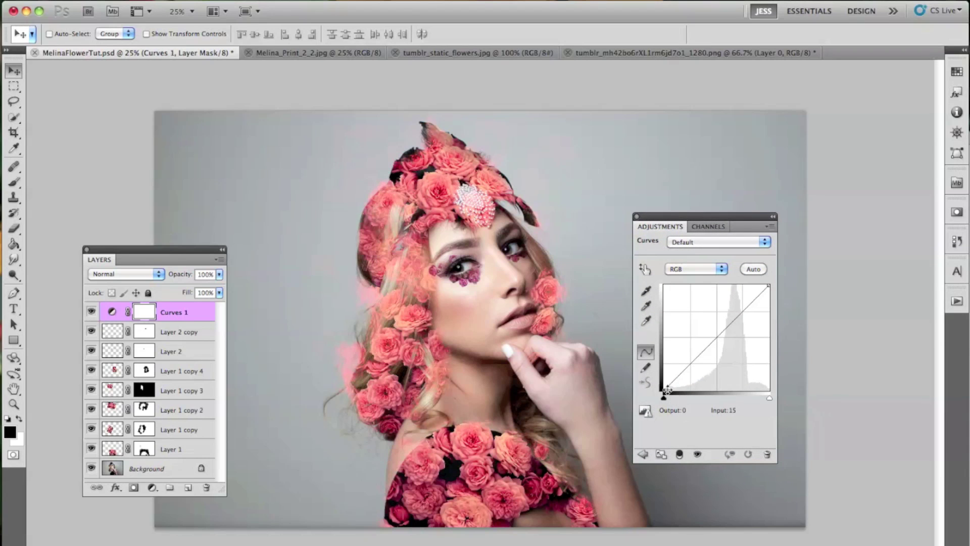
drag(663, 391, 709, 362)
drag(740, 326, 741, 330)
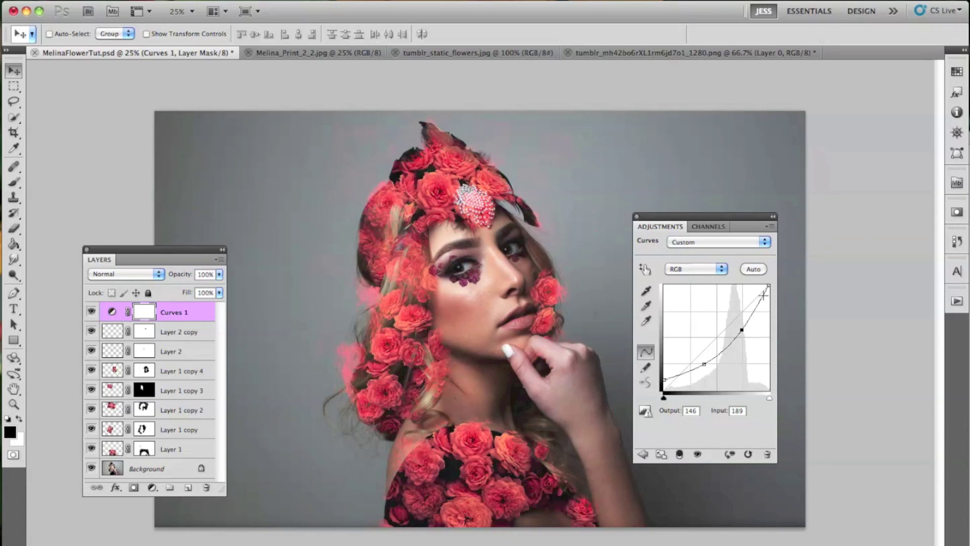
drag(663, 383, 702, 368)
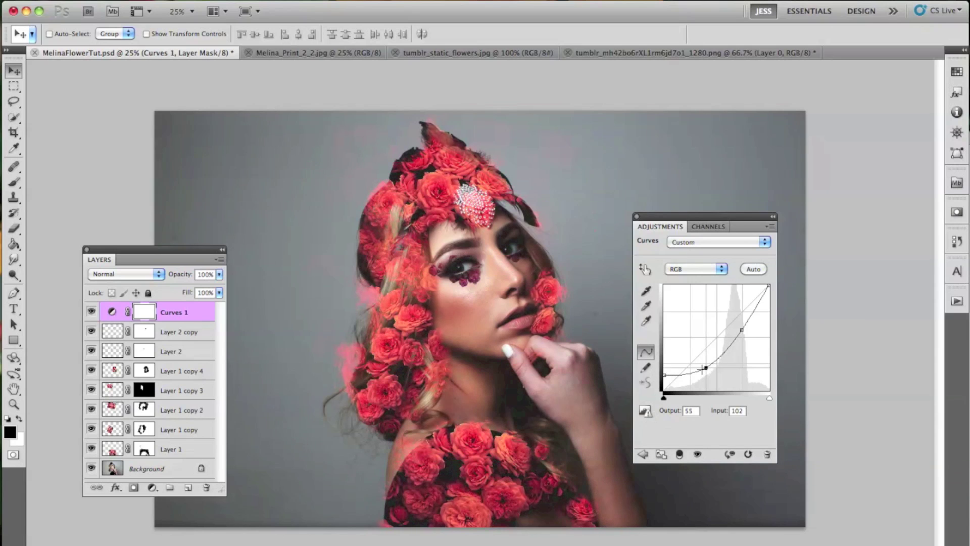
click(741, 331)
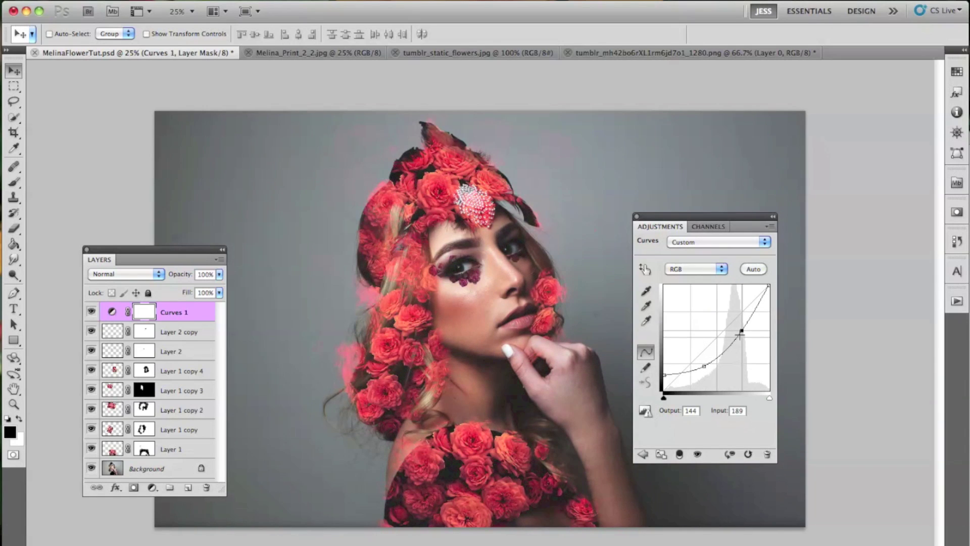
drag(739, 334, 740, 328)
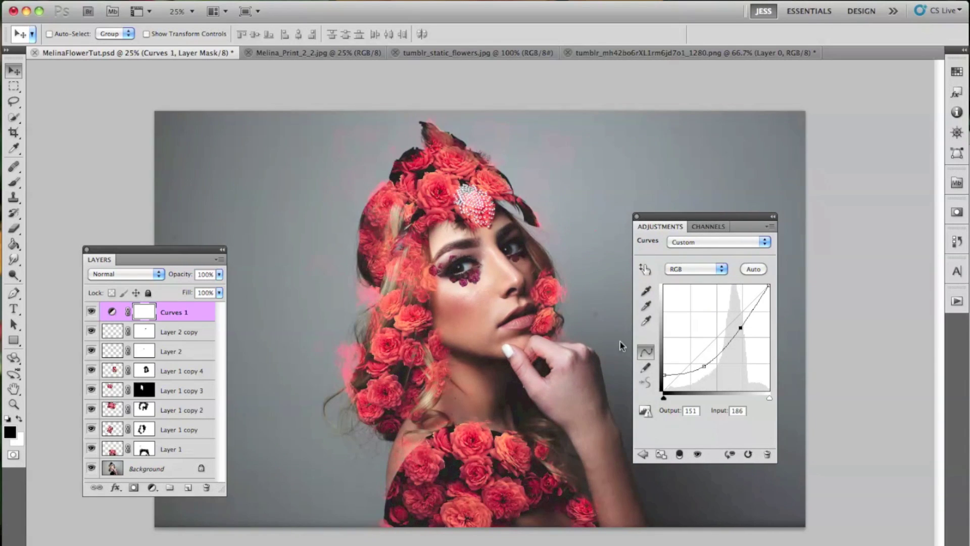
- Lower Curves 1 opacity to 26% and toggle it on and off to compare
click(183, 277)
drag(183, 277, 135, 278)
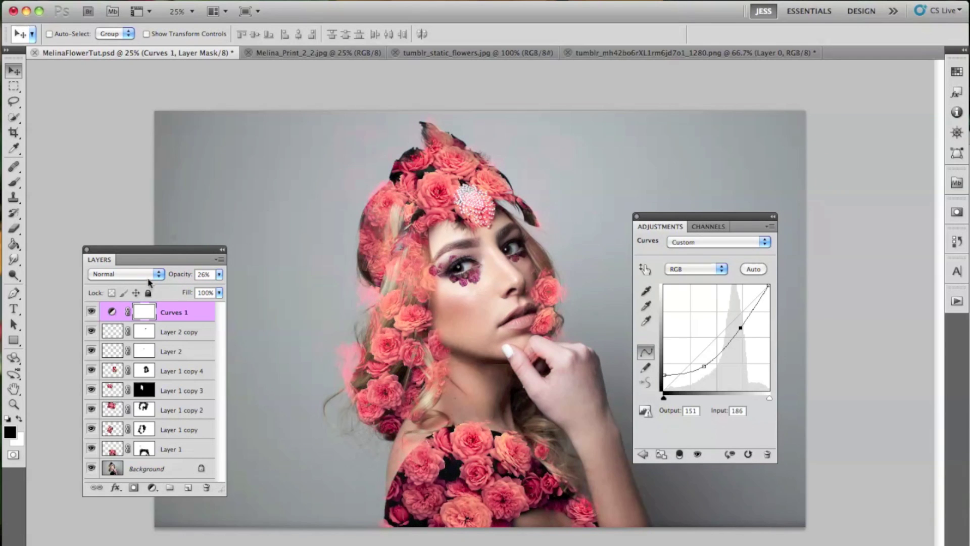
click(91, 318)
click(91, 318)
click(91, 318)
click(91, 318)
- Add a Black & White adjustment layer with Tint enabled, blended in Soft Light
click(214, 2)
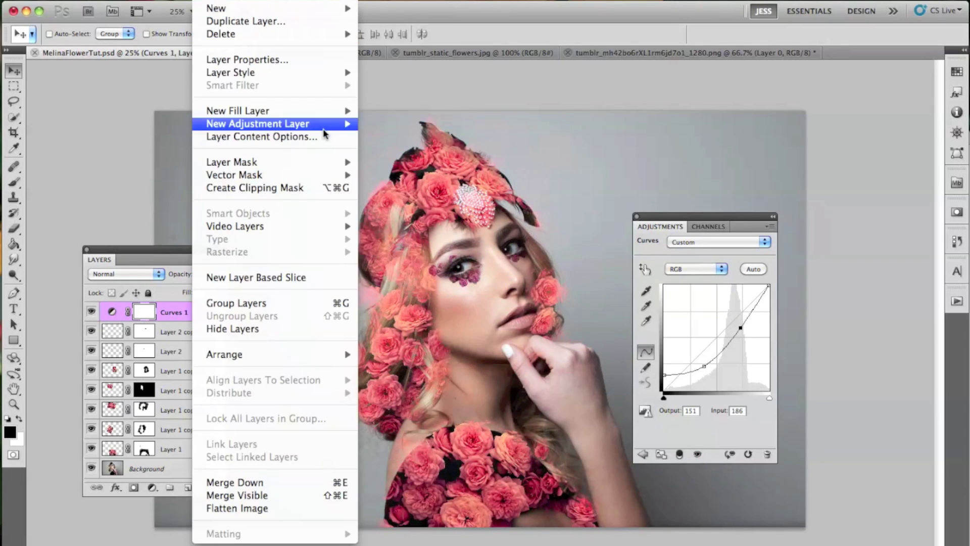
mouse_move(325, 134)
click(437, 225)
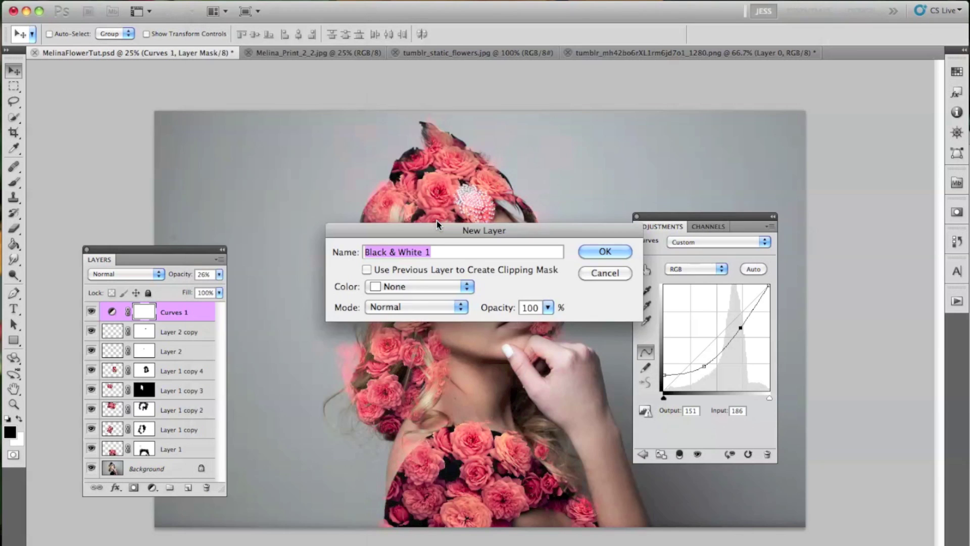
click(605, 251)
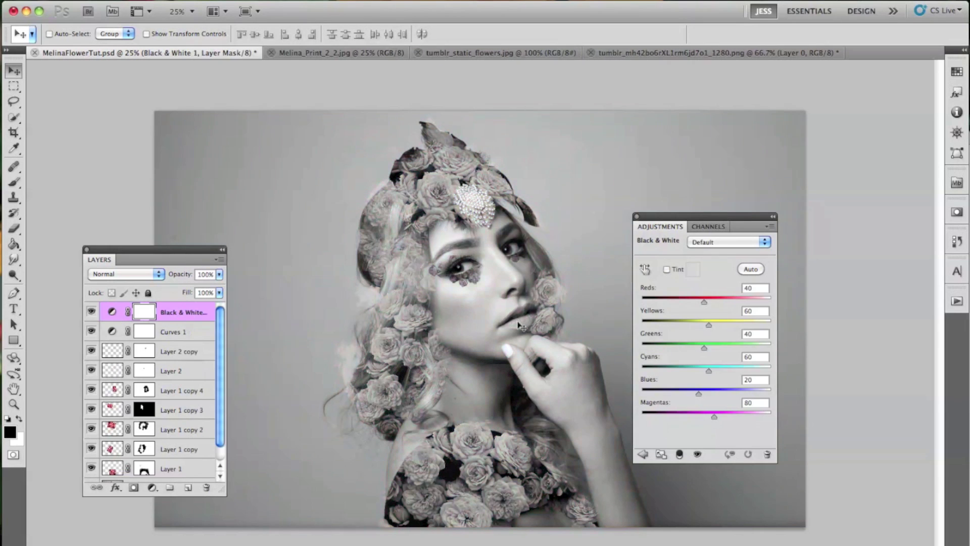
click(667, 269)
drag(180, 256, 281, 195)
click(232, 214)
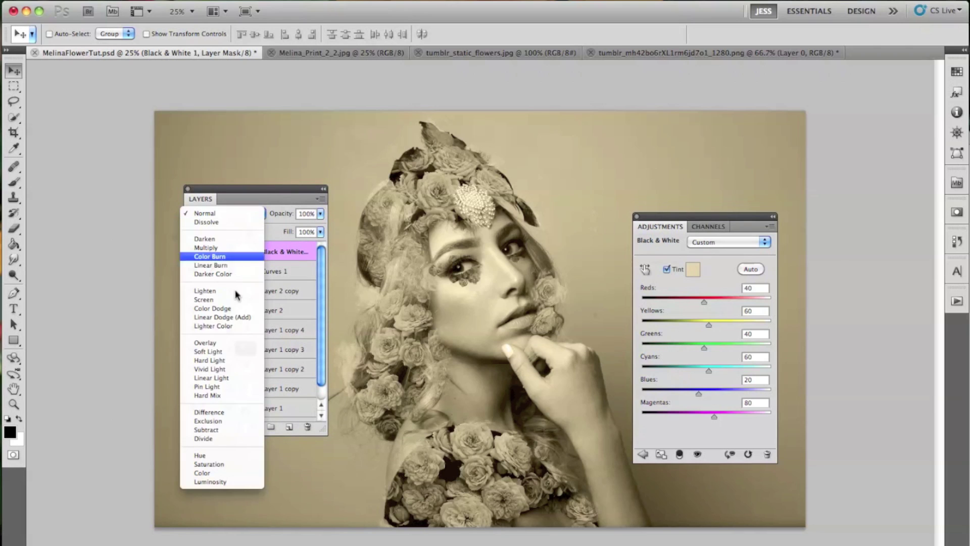
click(230, 356)
drag(269, 199, 224, 228)
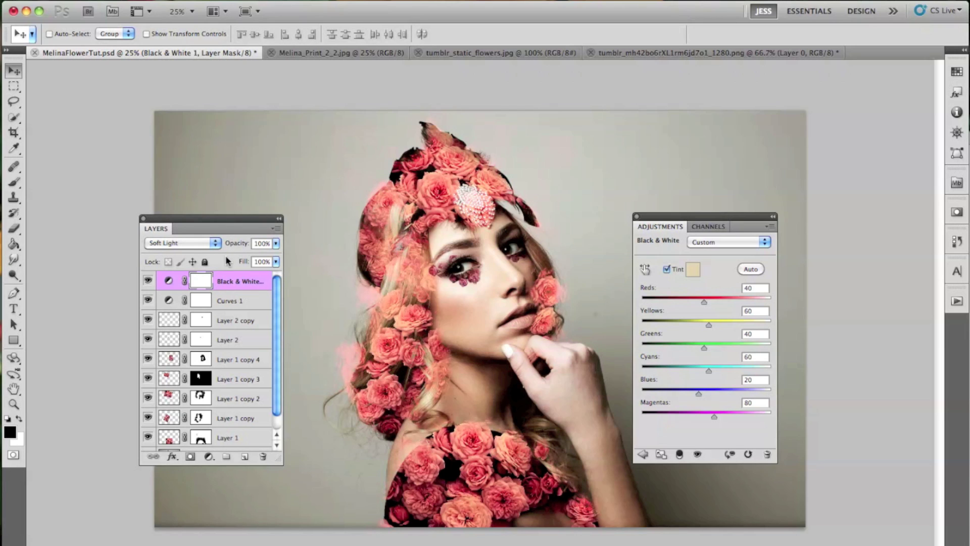
- Add a Curves 2 layer and bend its RGB curve into a contrast S-curve
click(210, 1)
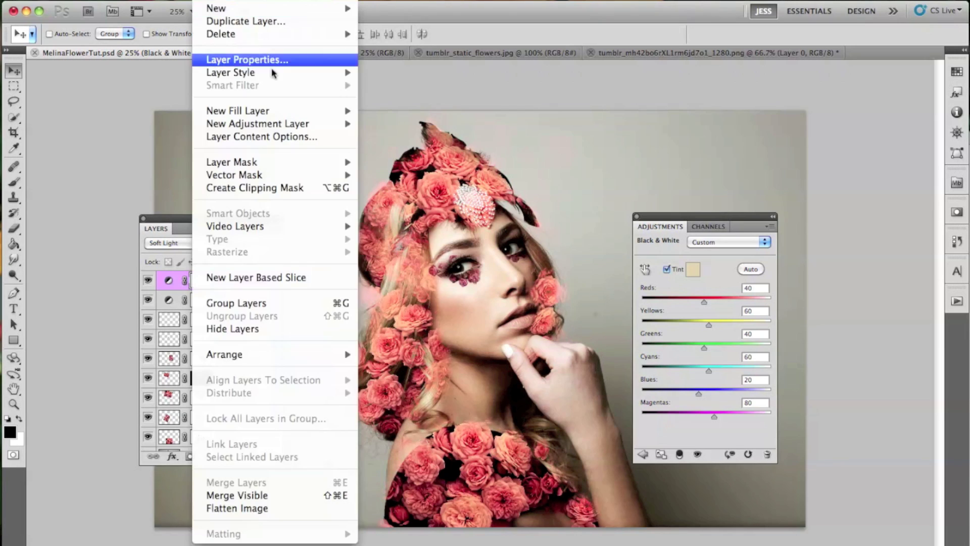
mouse_move(320, 123)
click(415, 152)
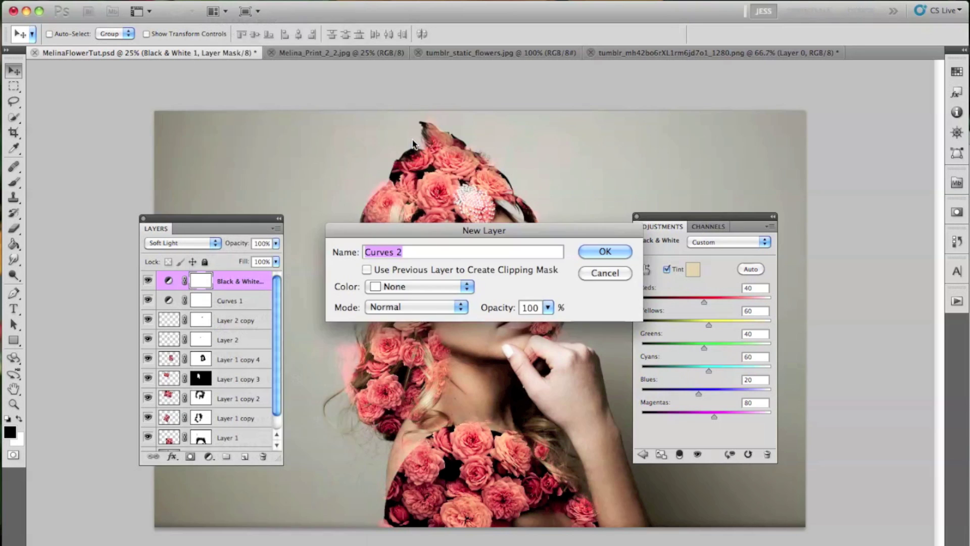
click(609, 250)
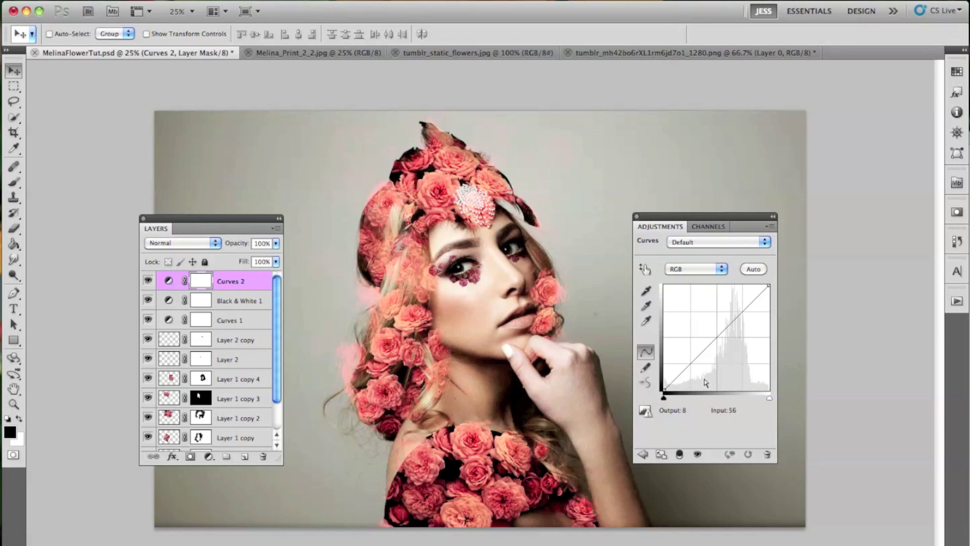
drag(696, 360, 700, 362)
drag(729, 329, 723, 333)
- Lift the Blue channel curve in the shadows and set Curves 2 opacity to 71%
click(695, 270)
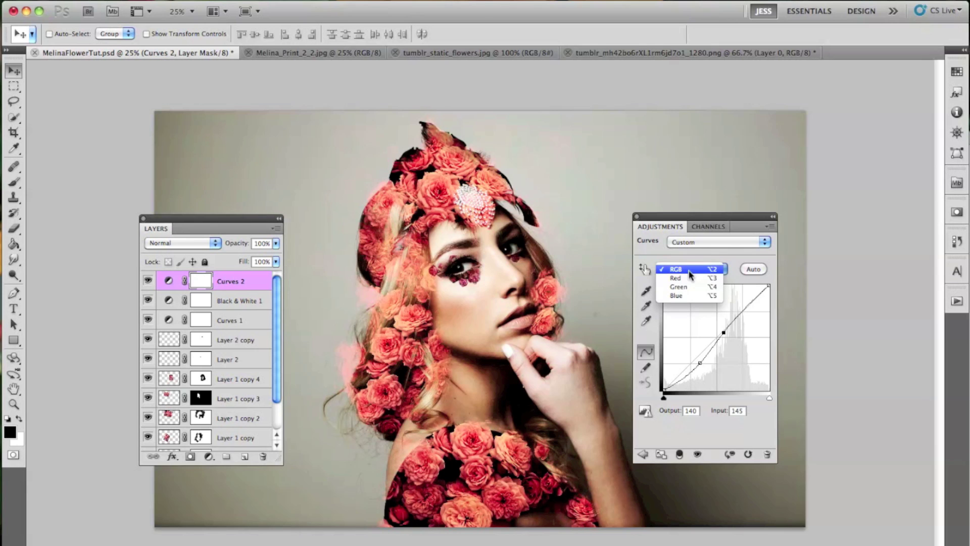
click(690, 296)
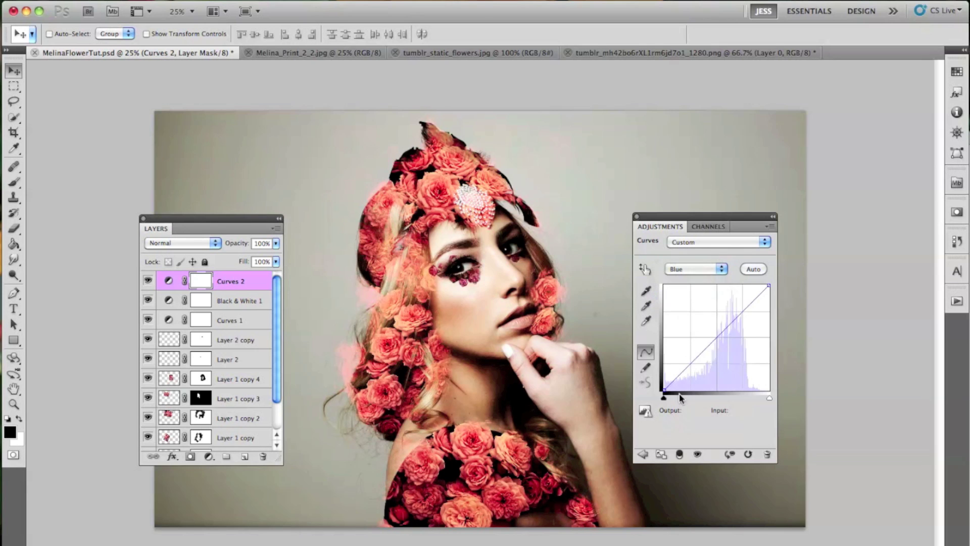
drag(663, 391, 691, 343)
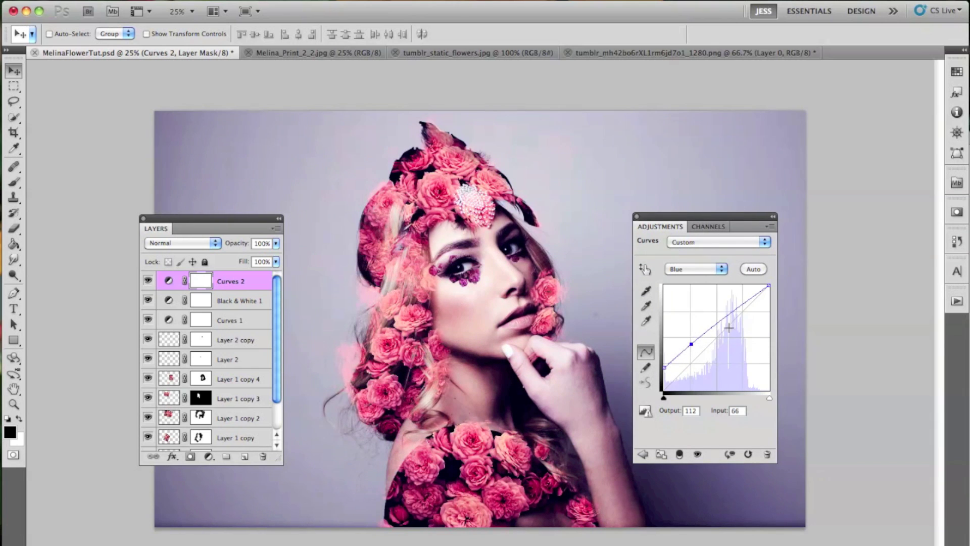
drag(726, 316, 728, 329)
drag(663, 368, 658, 364)
drag(239, 247, 222, 248)
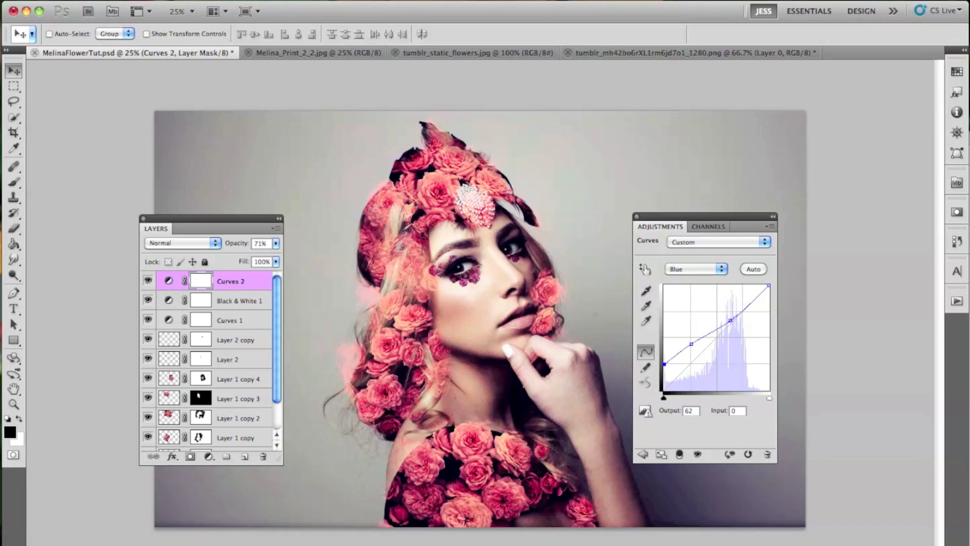
- Add a Selective Color layer and set its Reds to Yellow +10 and Black -35
click(222, 3)
mouse_move(324, 129)
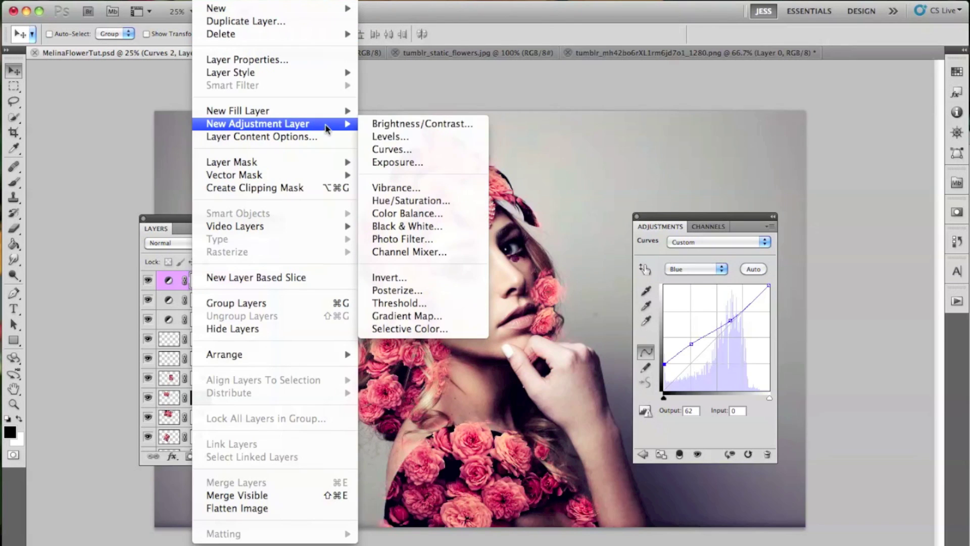
click(399, 329)
key(Return)
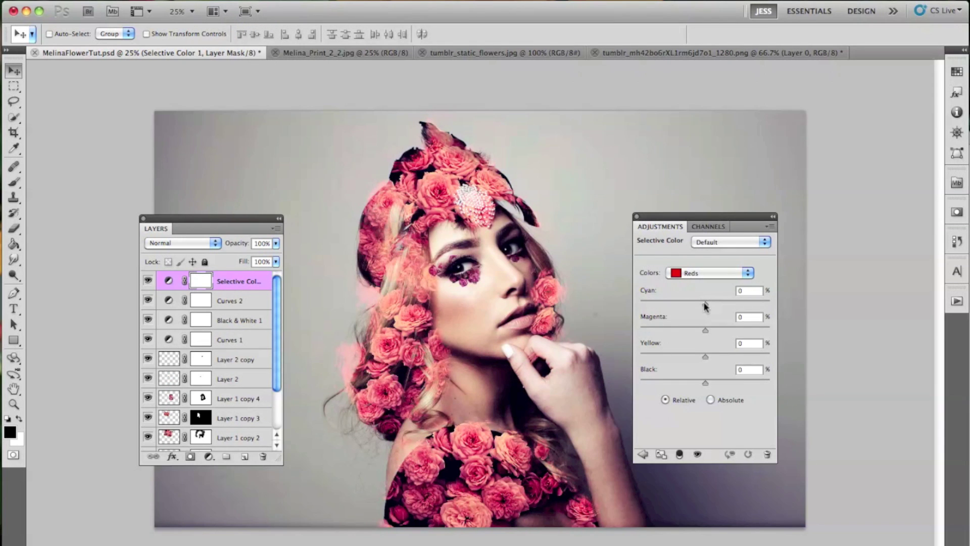
click(749, 343)
text(10)
text(-35)
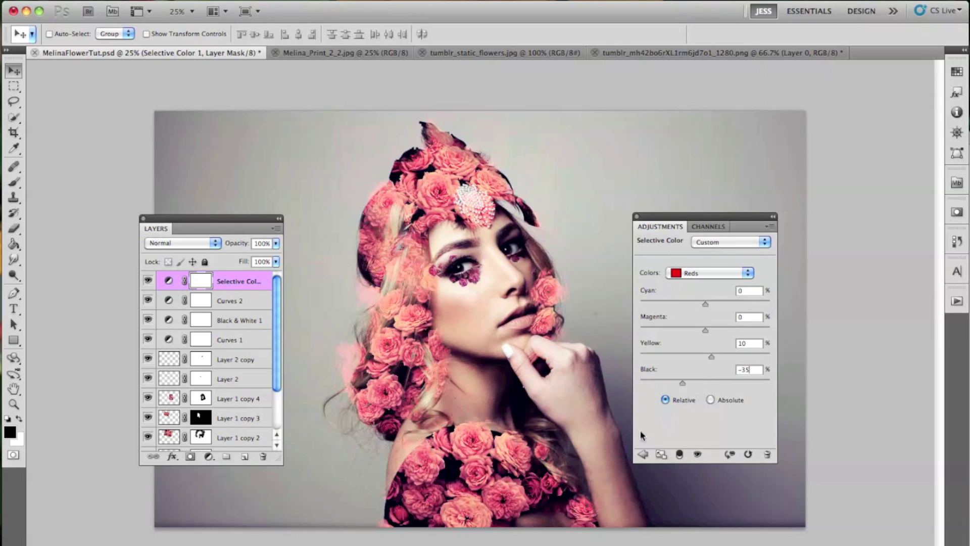
key(Return)
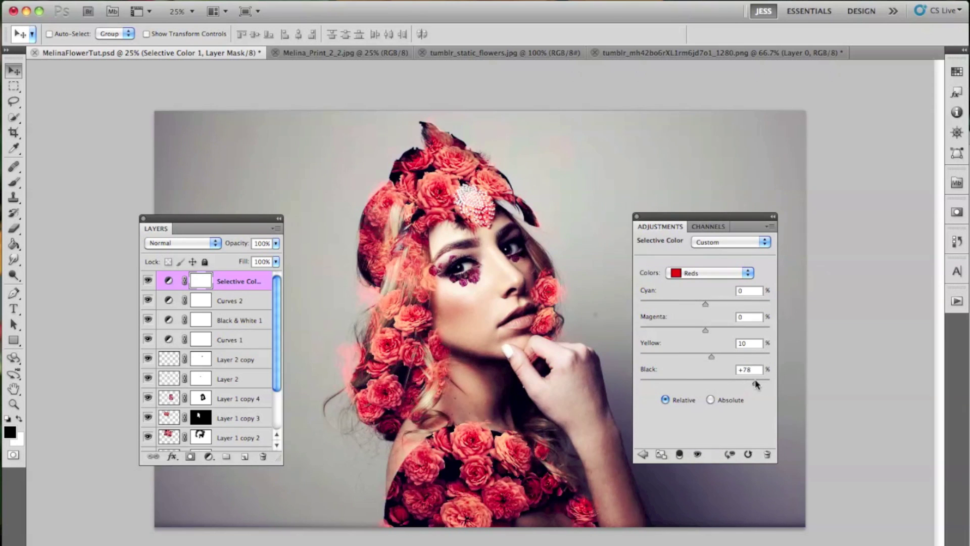
drag(682, 382, 762, 380)
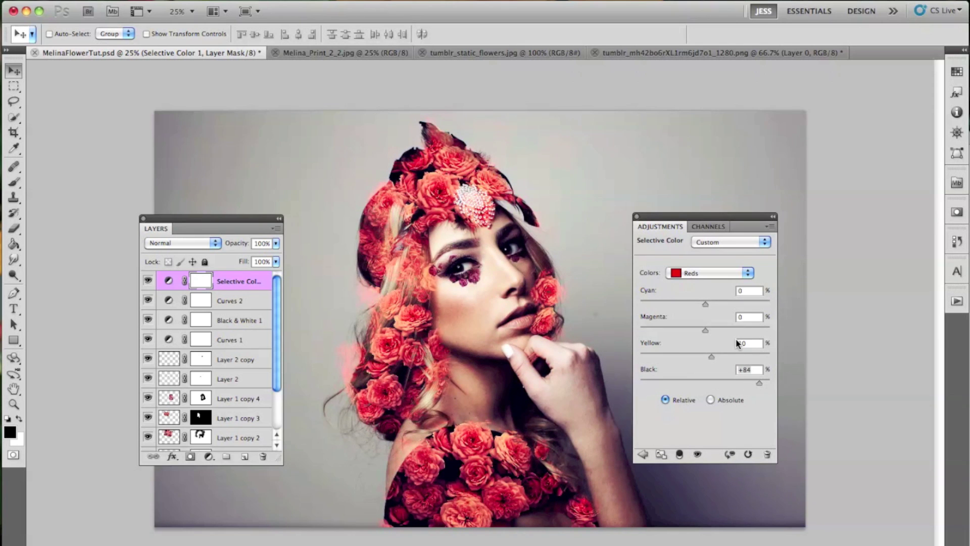
- Set the Selective Color layer to 35% opacity and re-enter Reds Black as -35
key(3)
key(5)
click(751, 370)
text(-35)
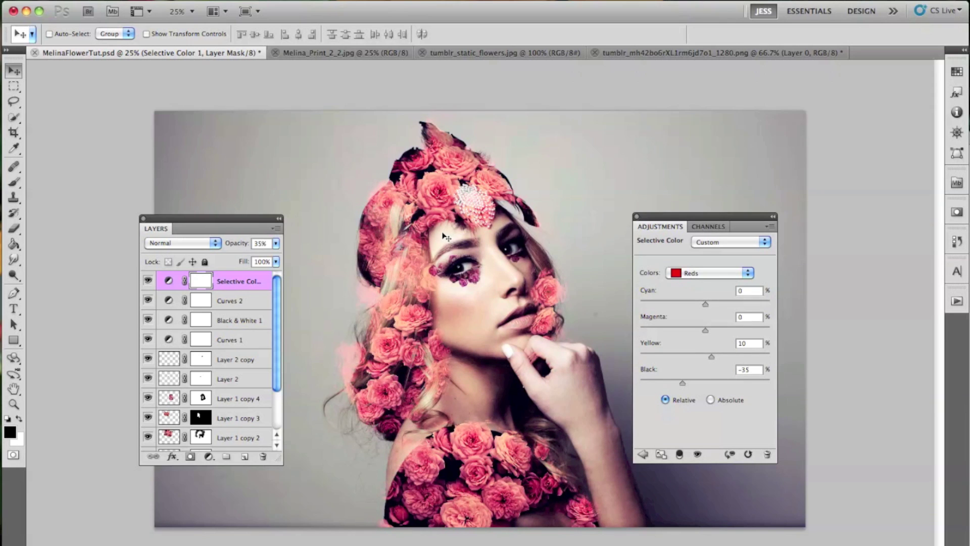
- Adjust the Neutrals, then set Blacks to Cyan -5, Magenta 7, Yellow -11
click(679, 276)
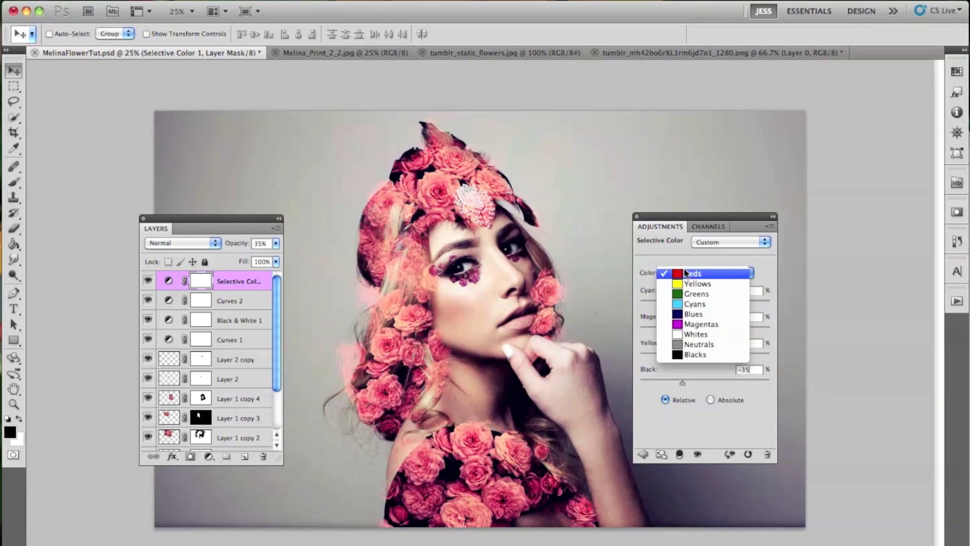
click(695, 347)
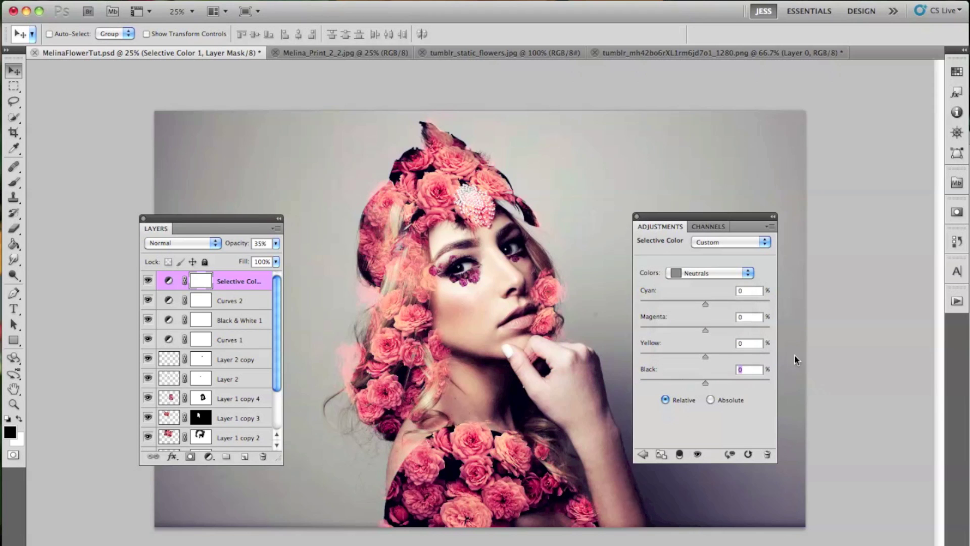
click(749, 291)
text(6)
text(3)
text(-12)
key(Tab)
text(11)
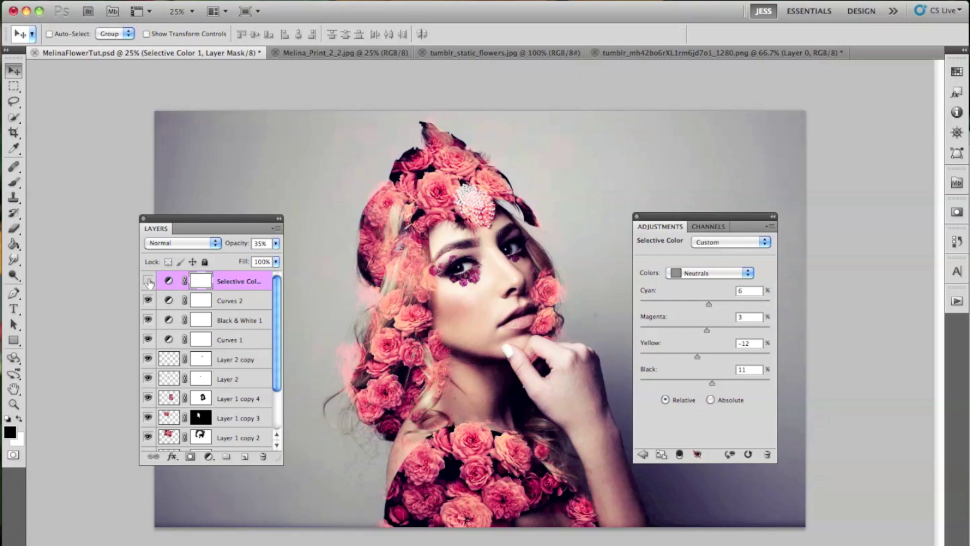
click(732, 273)
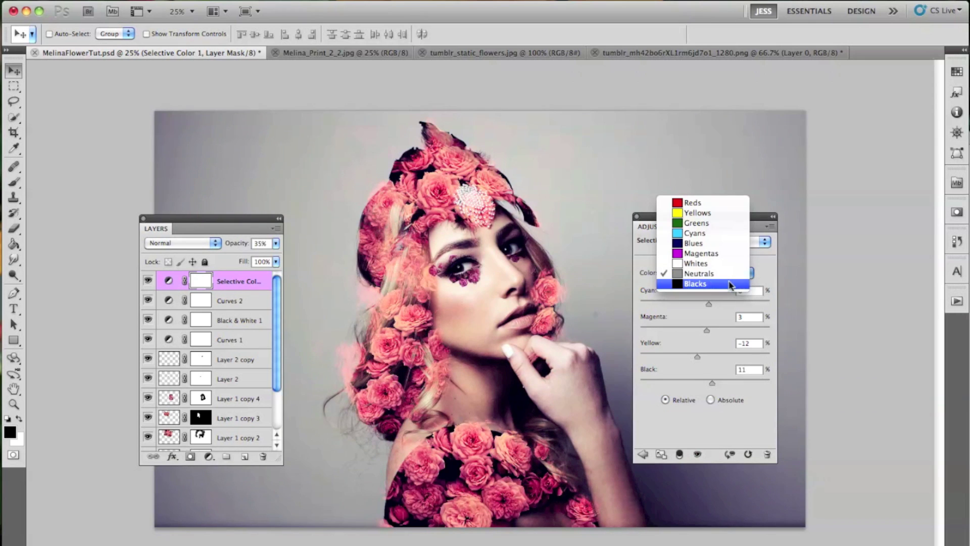
click(737, 284)
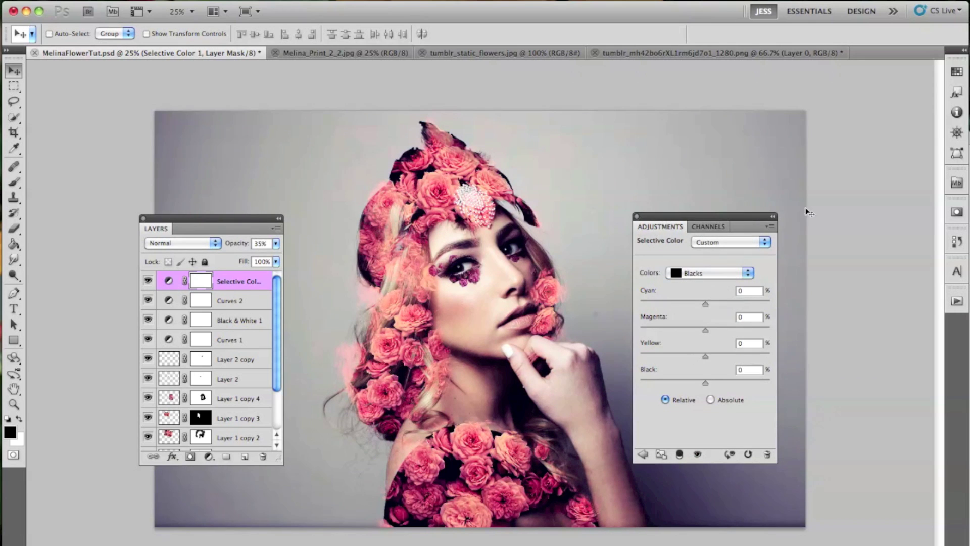
text(-5)
text(7)
text(-11)
- Raise Selective Color 1 to 100% opacity and toggle it on and off to compare
click(147, 281)
click(147, 281)
drag(238, 250, 340, 253)
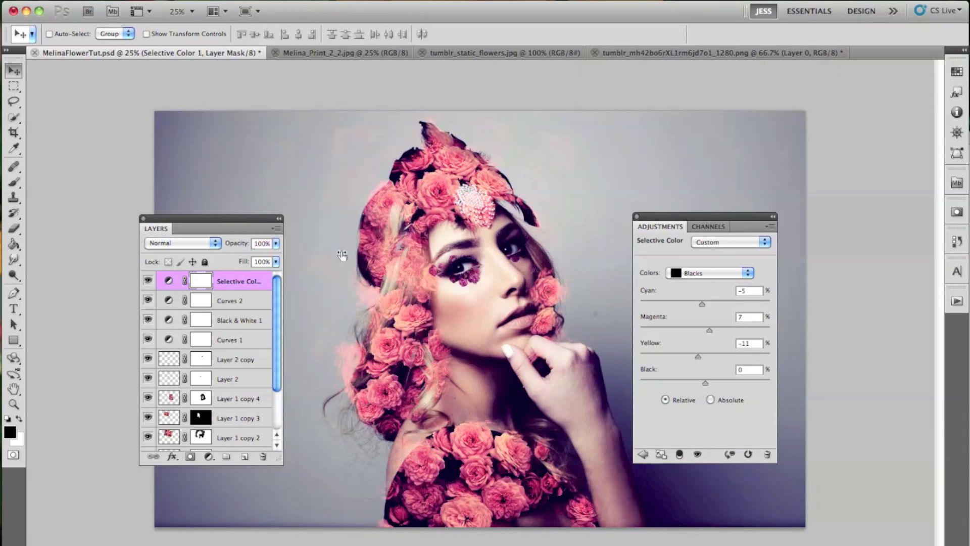
click(146, 284)
click(146, 284)
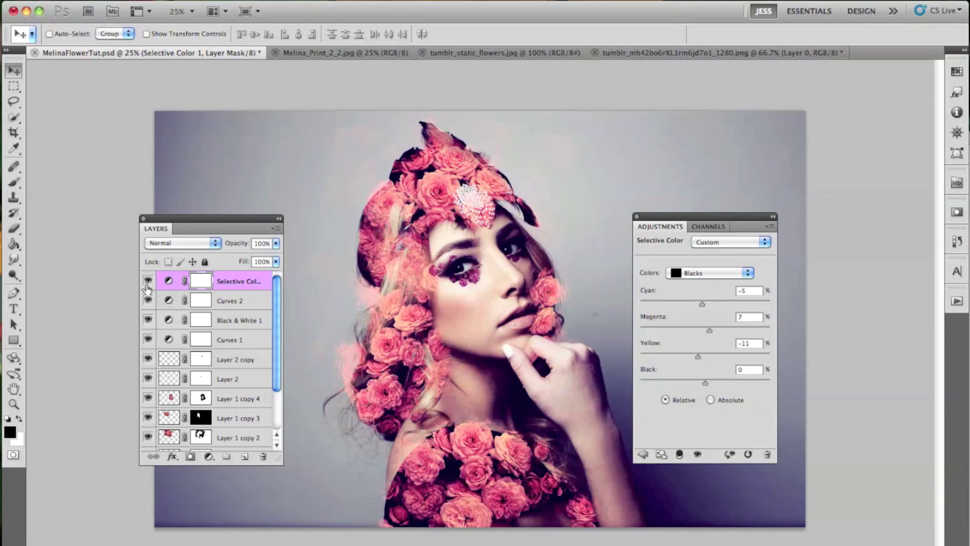
click(235, 302)
click(239, 282)
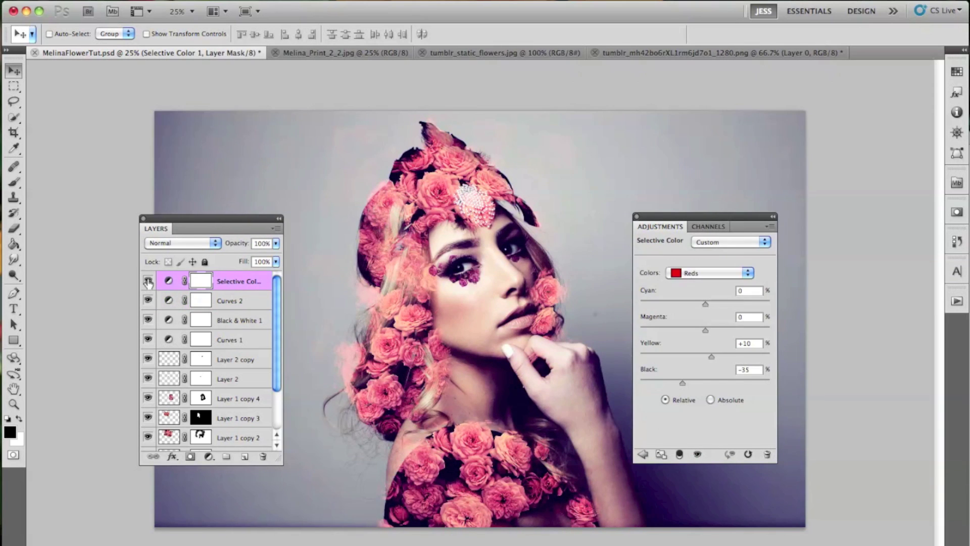
click(147, 282)
click(147, 282)
click(222, 1)
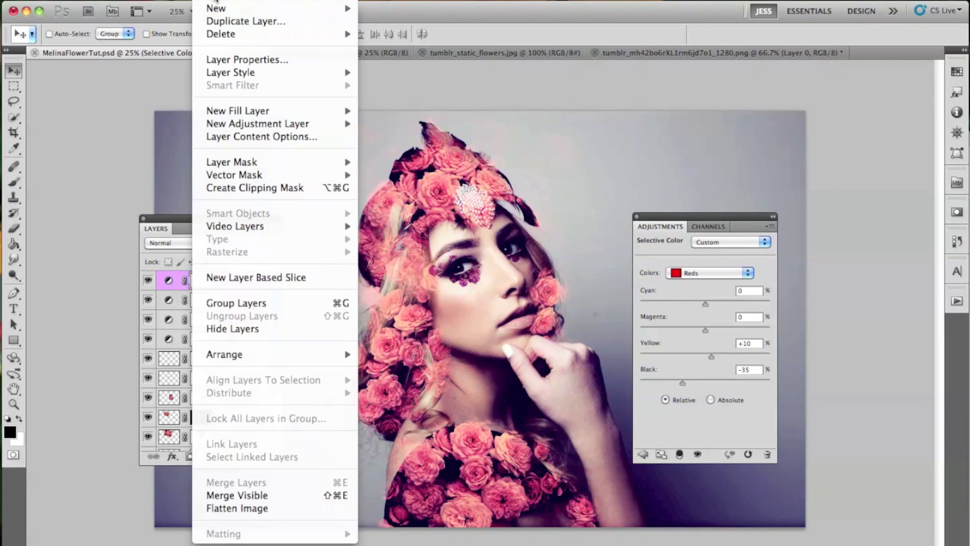
- Add a Solid Color fill layer in warm yellow eee155
mouse_move(322, 115)
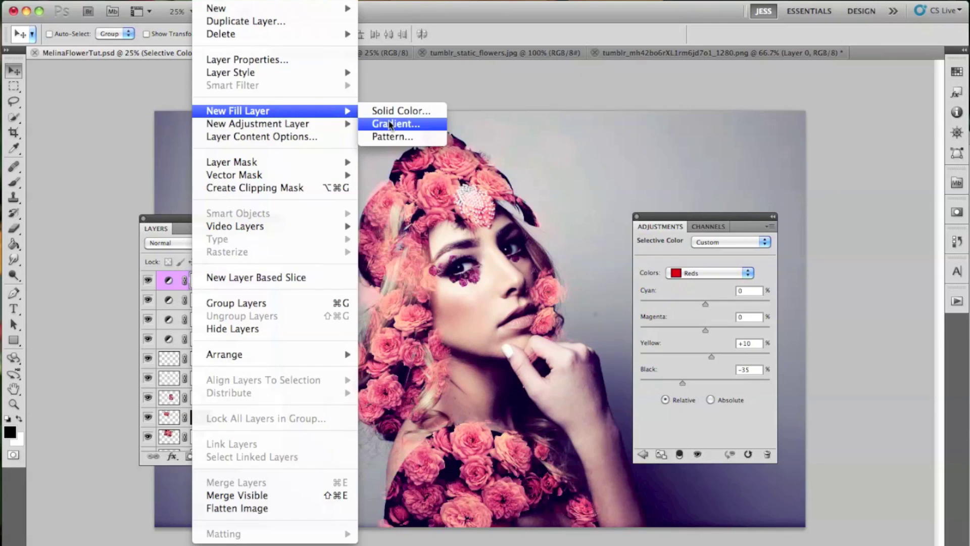
click(401, 111)
click(602, 311)
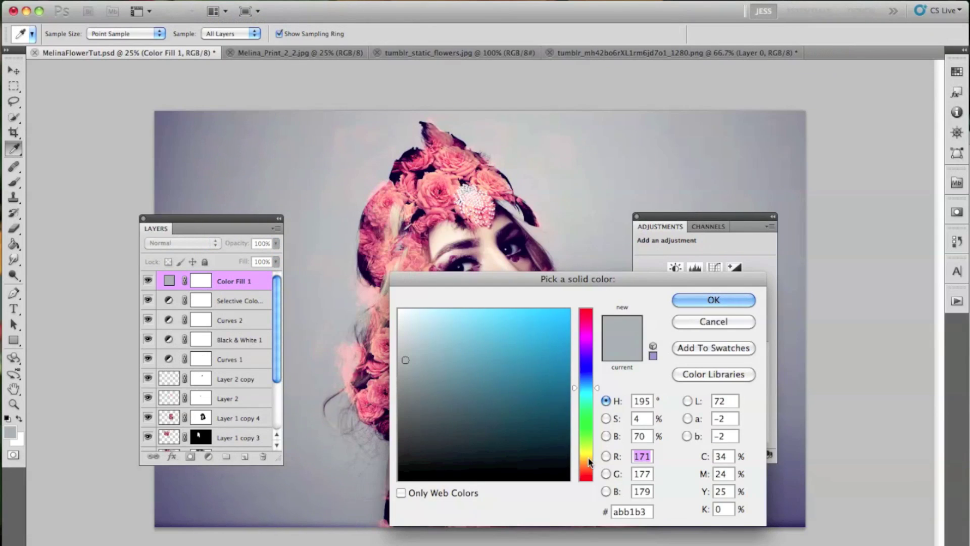
drag(588, 458, 586, 449)
drag(521, 347, 524, 325)
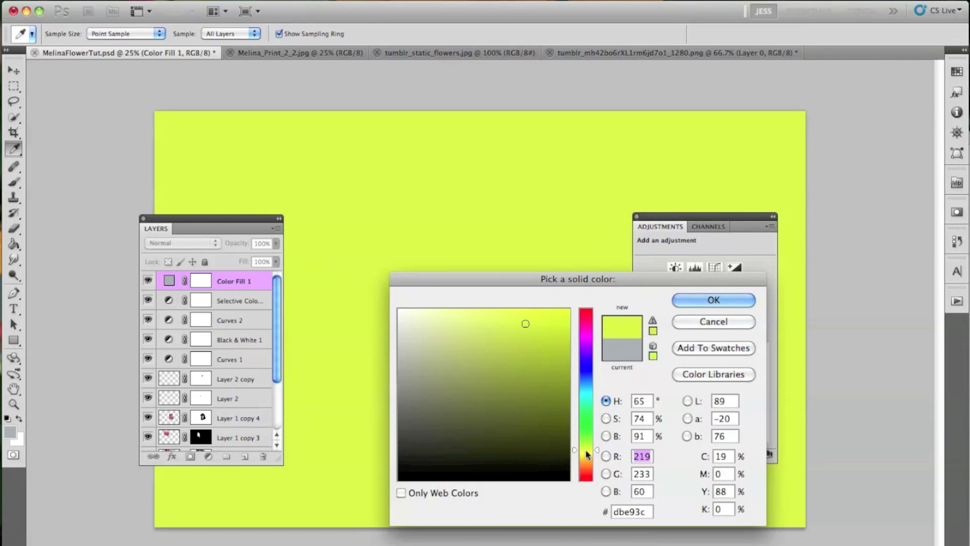
drag(587, 451, 586, 455)
drag(525, 324, 509, 320)
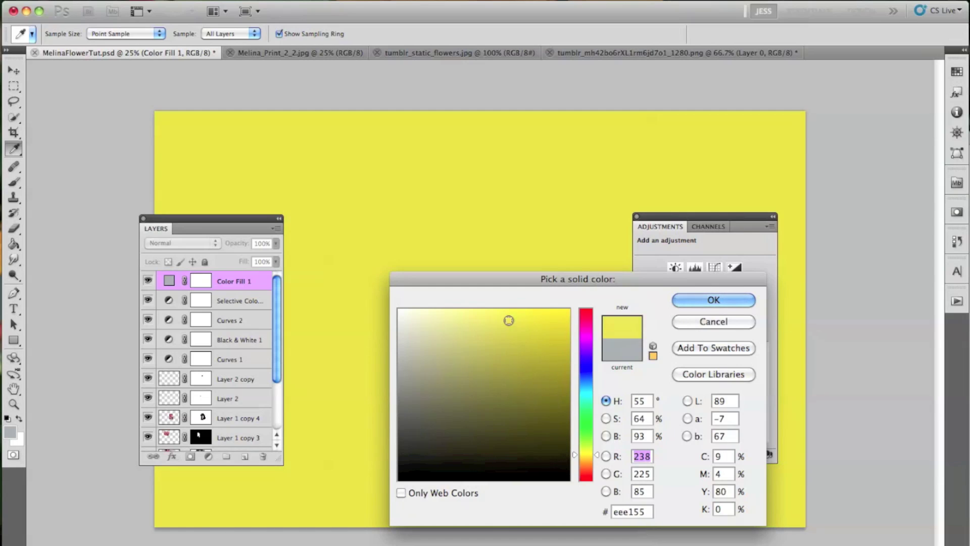
click(702, 298)
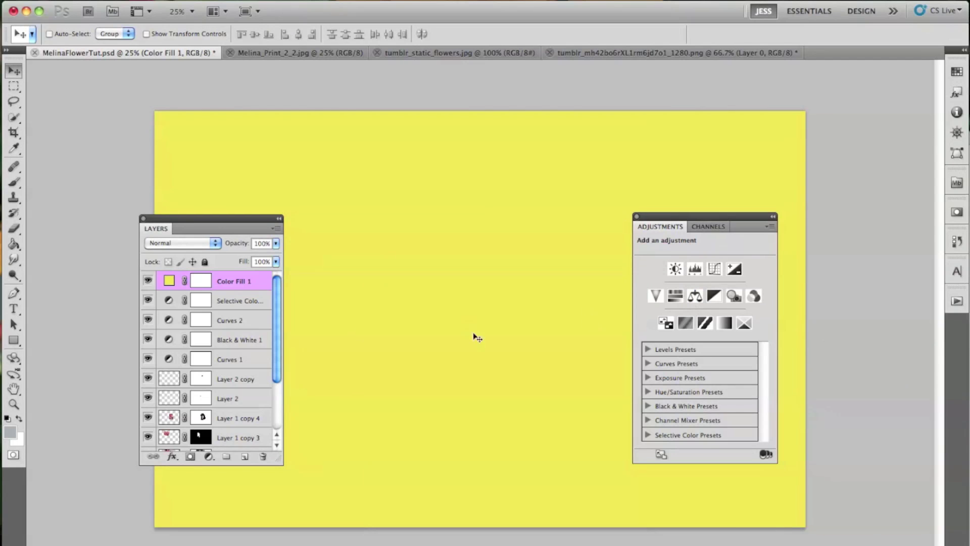
- Blend the yellow Color Fill 1 in Multiply at 15% opacity
click(213, 244)
click(205, 278)
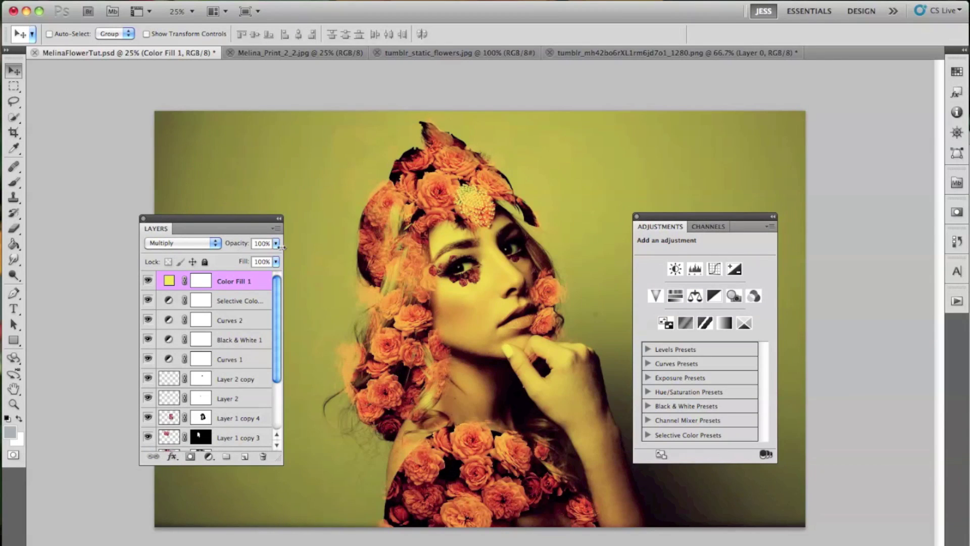
drag(236, 243, 193, 251)
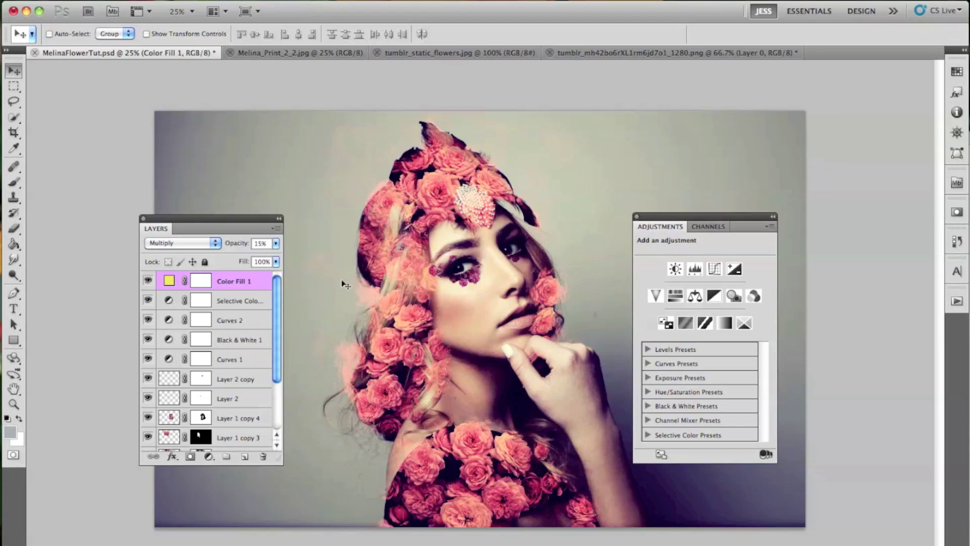
double_click(169, 281)
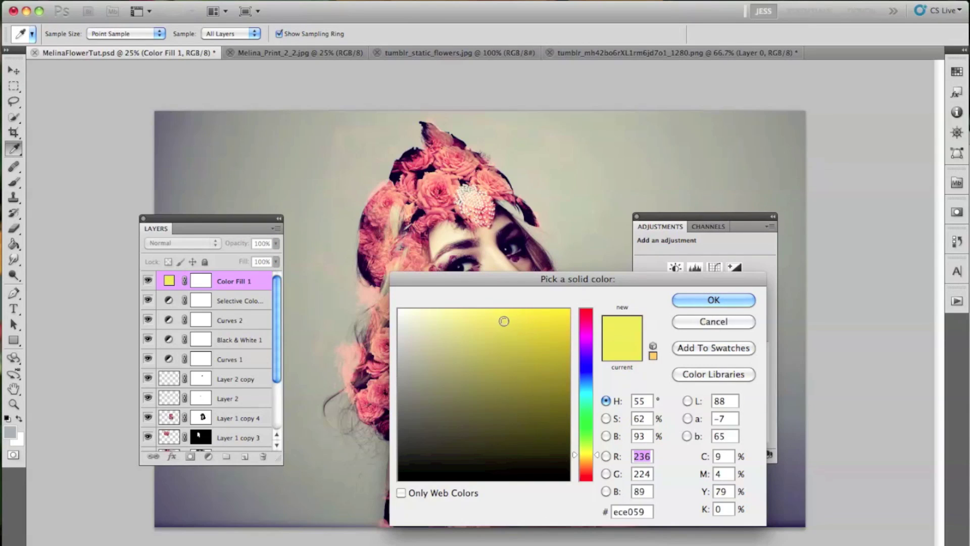
click(727, 302)
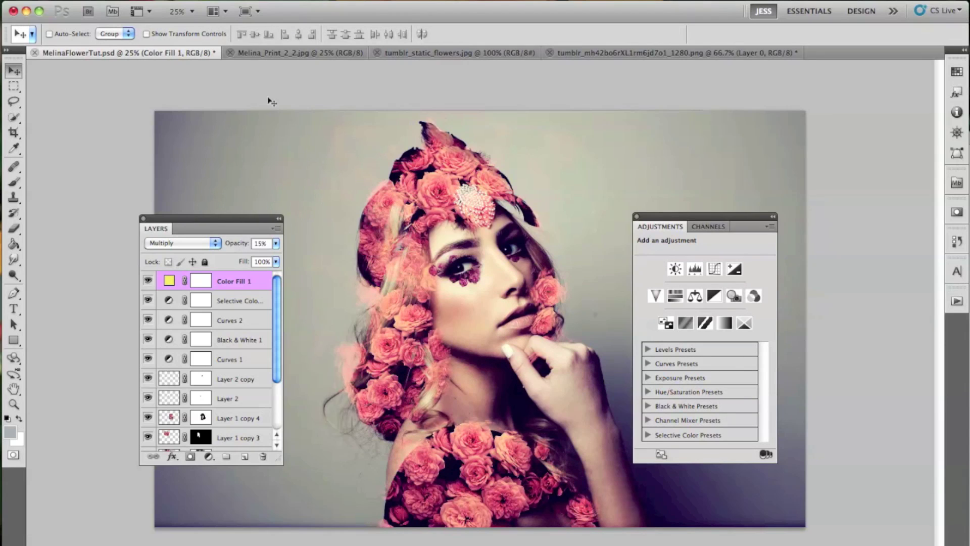
- Add a Curves 3 layer with a lifted black point and an S-shaped contrast curve
click(214, 1)
mouse_move(307, 124)
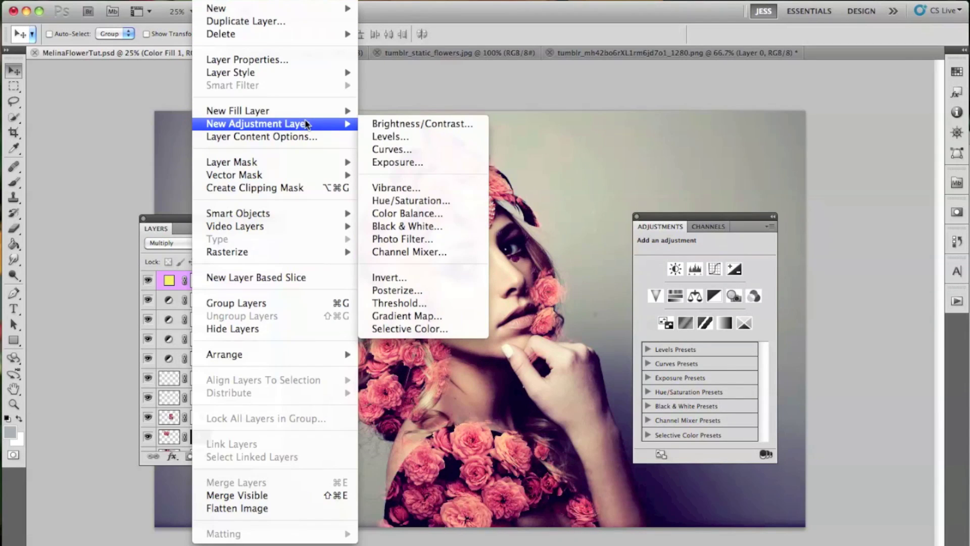
click(392, 149)
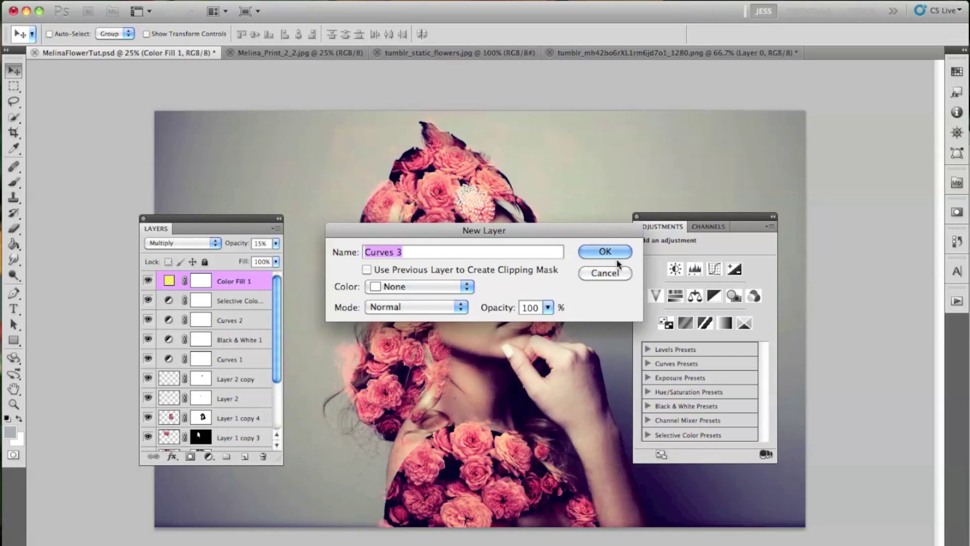
click(604, 252)
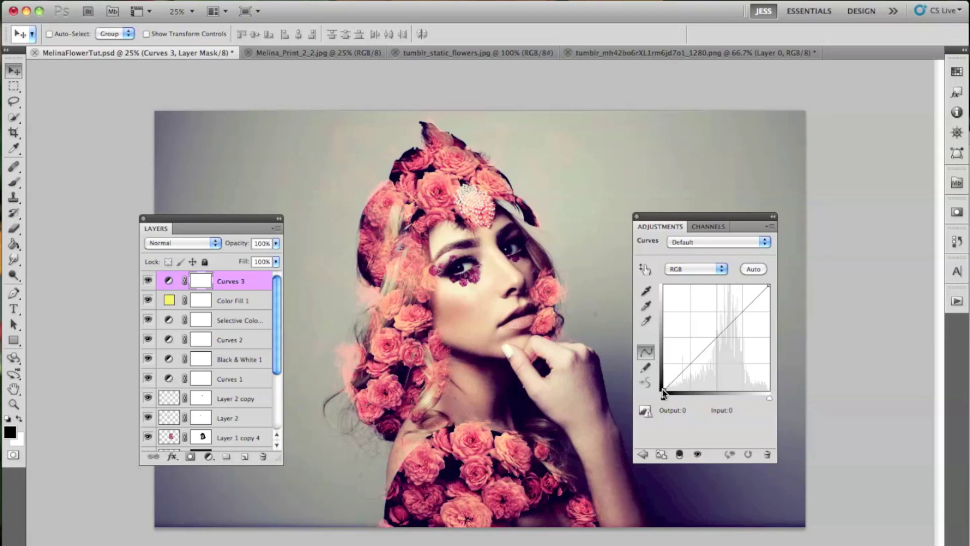
drag(664, 389, 663, 383)
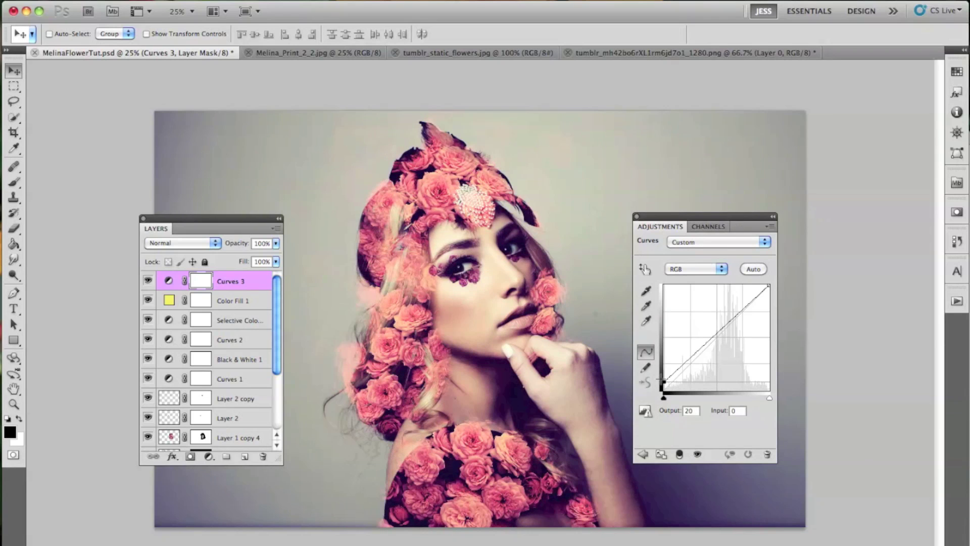
drag(695, 353, 697, 361)
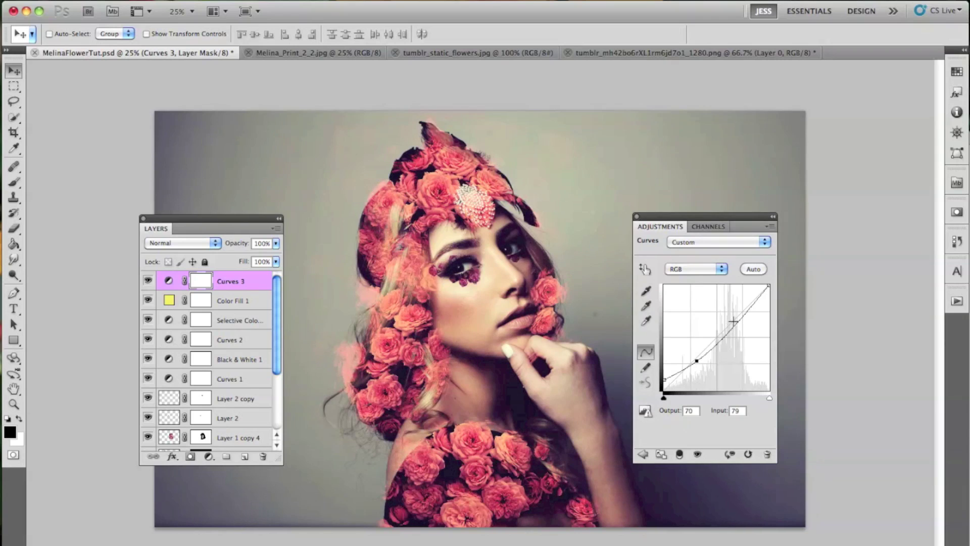
mouse_move(733, 321)
mouse_down()
mouse_move(731, 304)
mouse_move(730, 316)
mouse_up()
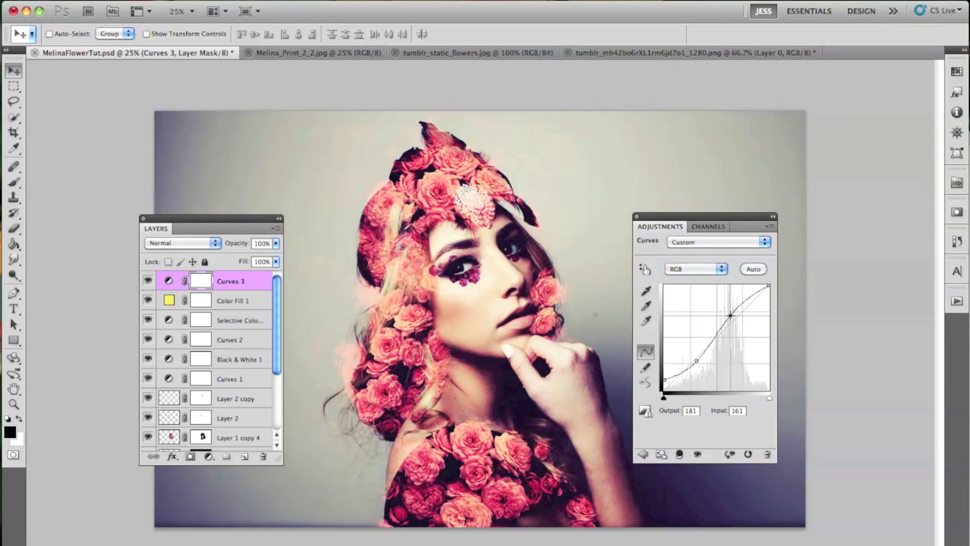
- Set Curves 3 to Luminosity blend mode and compare it on and off
click(193, 244)
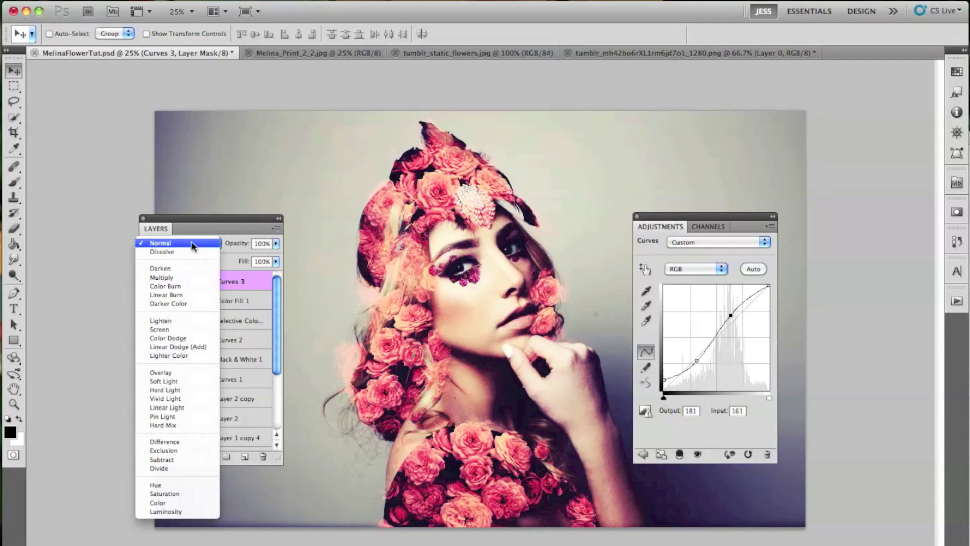
click(161, 512)
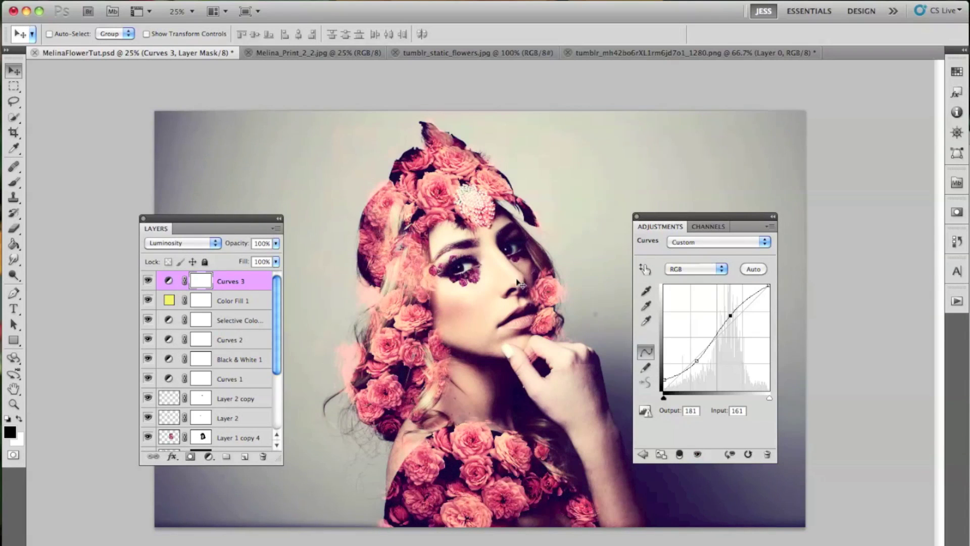
click(149, 281)
click(213, 2)
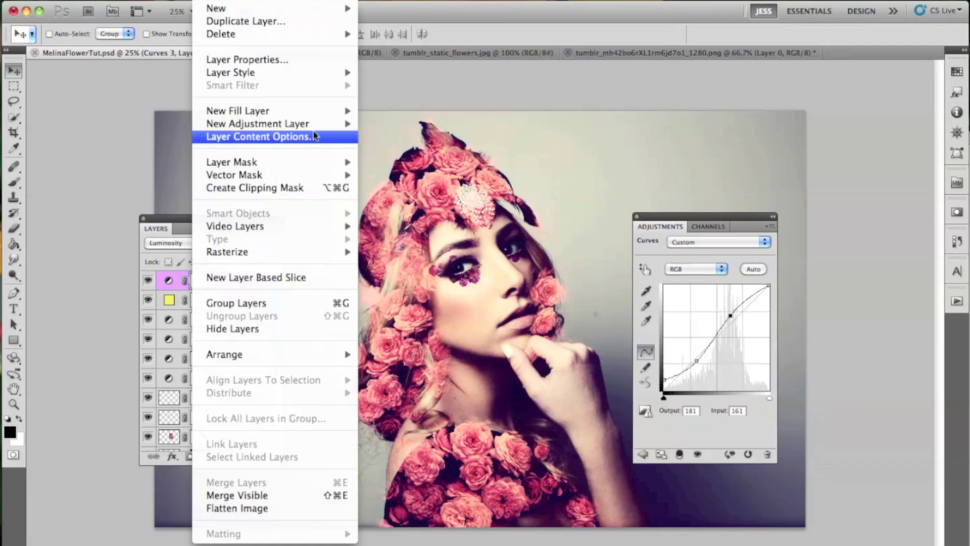
- Add Curves 4 lifting the Blue channel's shadows to output 41, then add an empty Layer 3
mouse_move(325, 123)
click(417, 151)
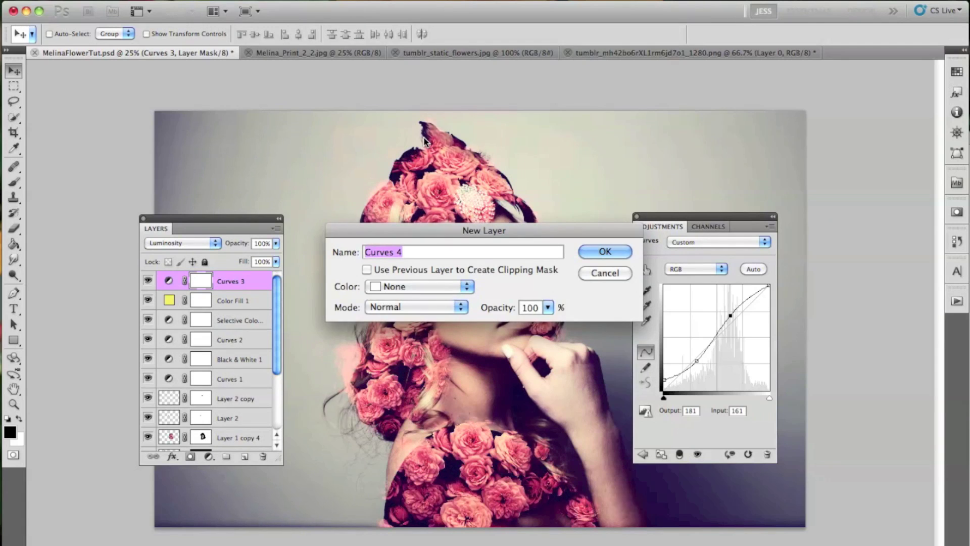
key(Return)
click(707, 269)
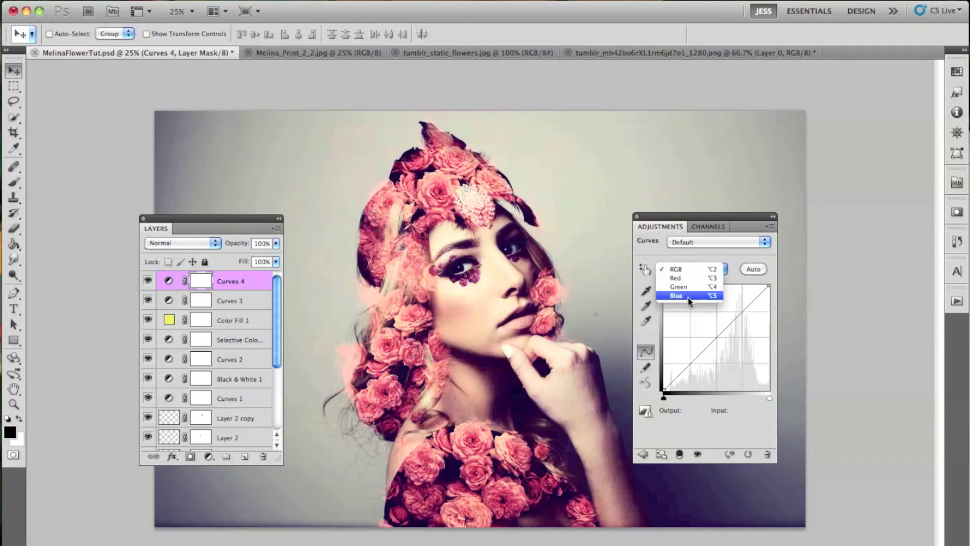
click(692, 296)
drag(666, 397, 629, 379)
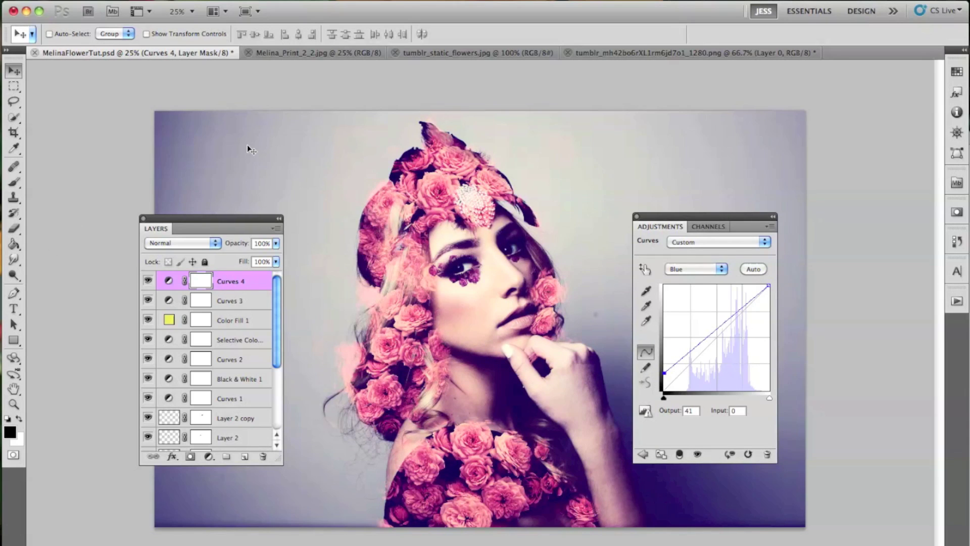
key(ctrl+shift+n)
key(Return)
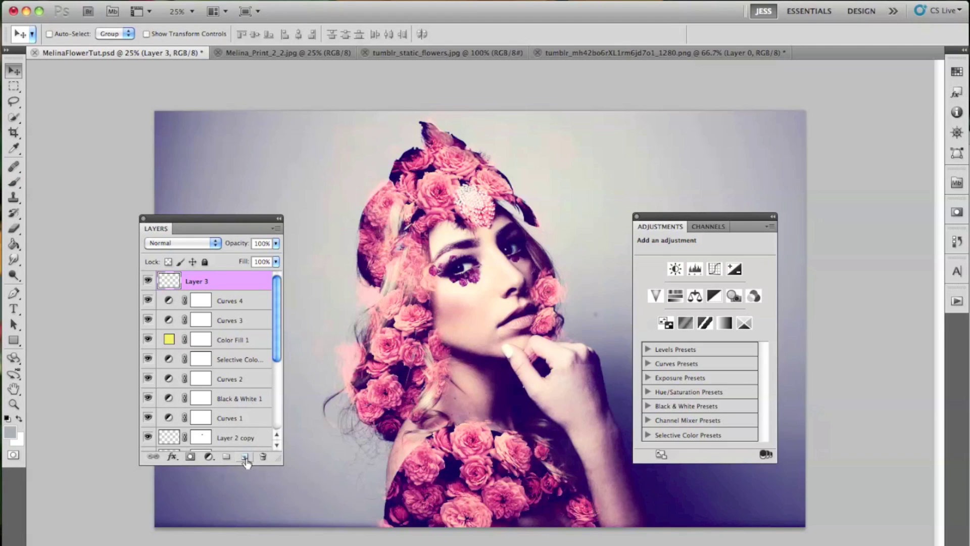
- Set up a 700 px brush with rose pink and set Layer 3 to Screen blending
click(15, 183)
click(67, 34)
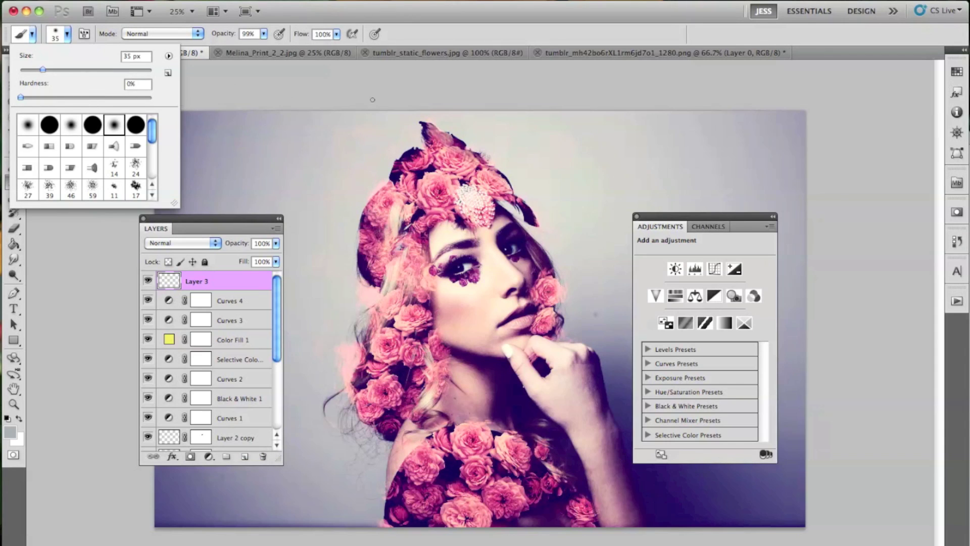
click(402, 246)
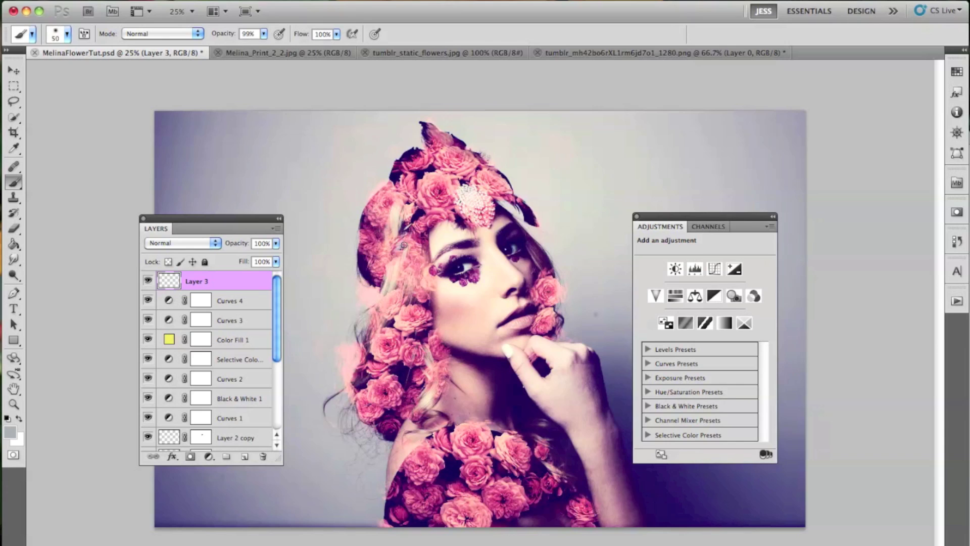
key(bracketright)
key(bracketright)
key(bracketright)
key(bracketright)
key(bracketright)
key(bracketright)
key(bracketright)
key(bracketright)
key(bracketright)
alt+click(432, 171)
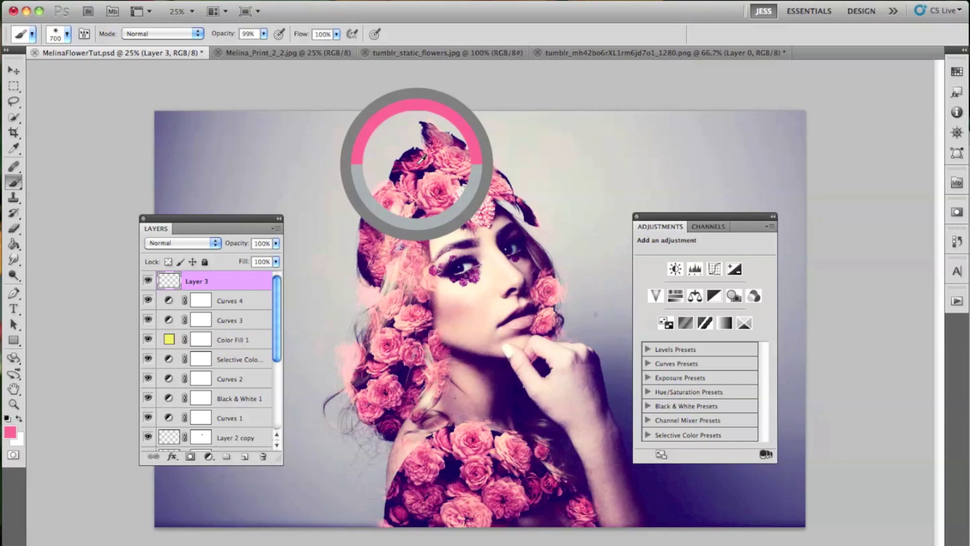
click(165, 244)
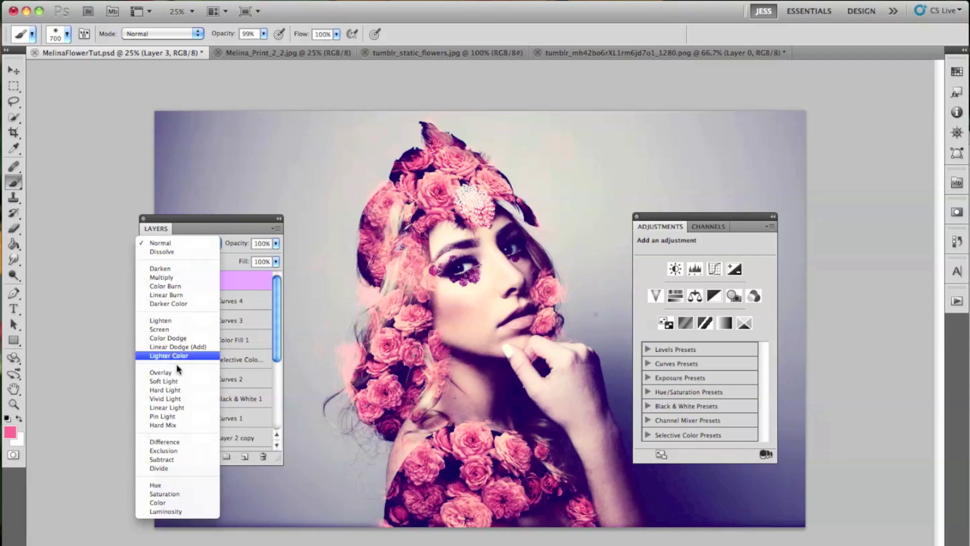
click(164, 330)
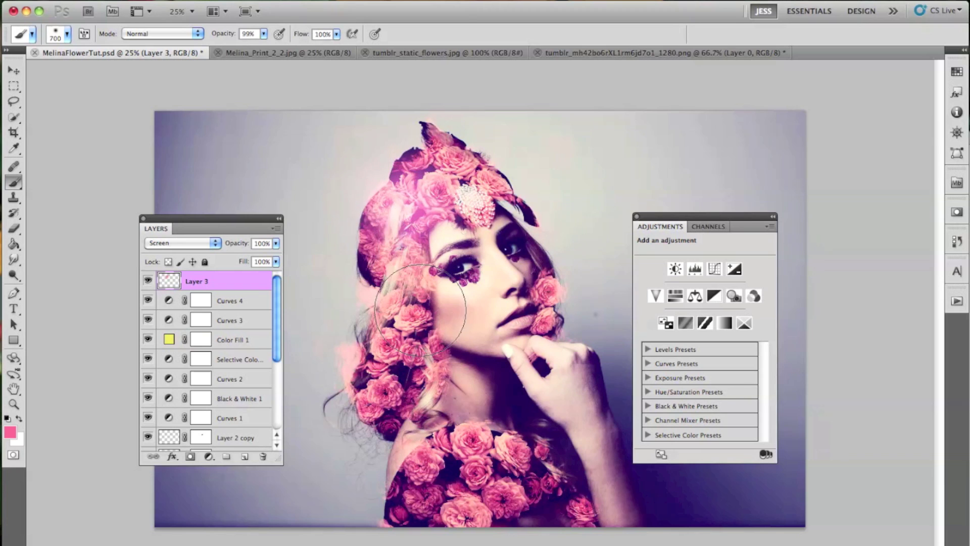
- Paint a pink glow over the flower headpiece, hair and shoulder flowers
mouse_move(412, 201)
mouse_down()
mouse_move(400, 182)
mouse_move(424, 176)
mouse_move(384, 202)
mouse_move(420, 203)
mouse_up()
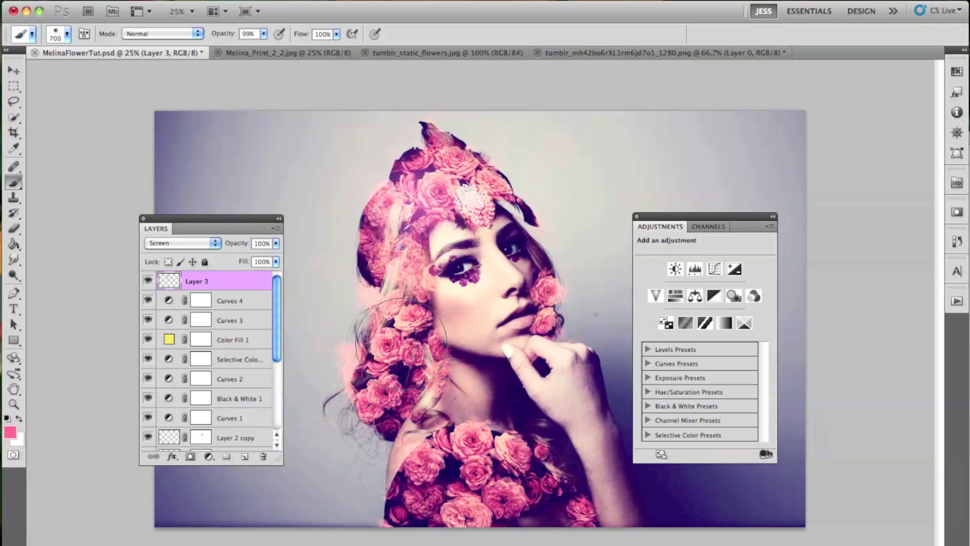
click(402, 371)
drag(501, 470, 581, 485)
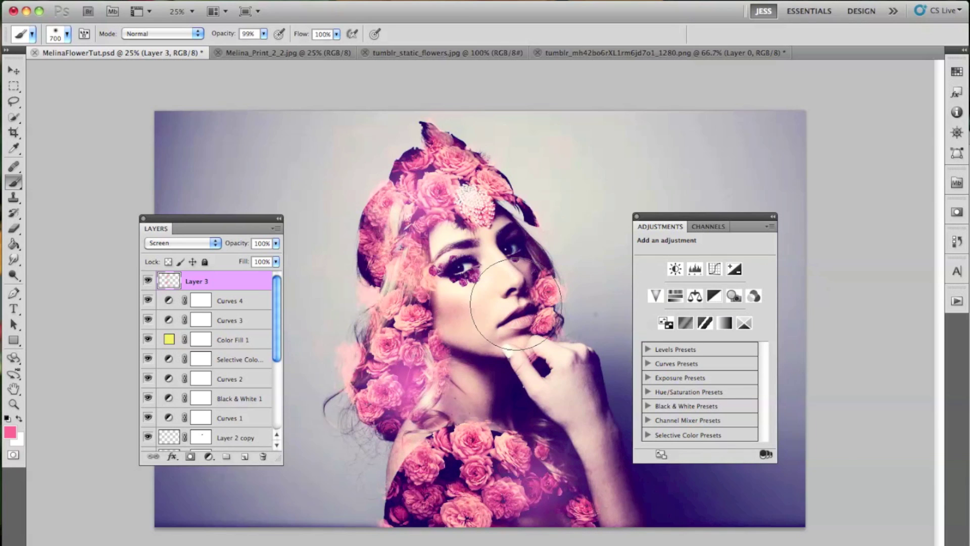
- Make a deeper pink the paint colour and lower brush opacity to 44%
click(10, 432)
click(536, 325)
click(704, 299)
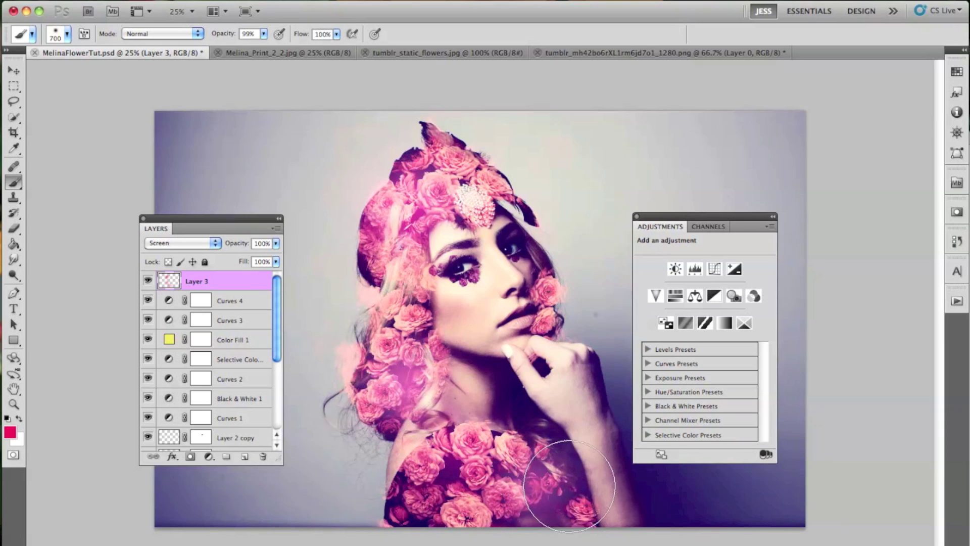
key(4)
key(4)
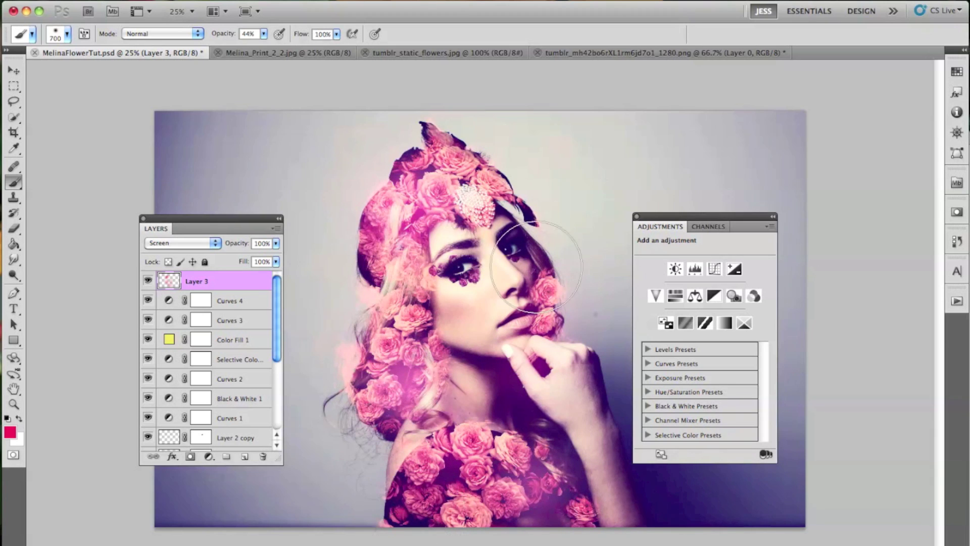
- Compare Layer 3 hidden and shown, then dim its opacity to 64%
click(147, 281)
click(147, 281)
drag(253, 245, 223, 248)
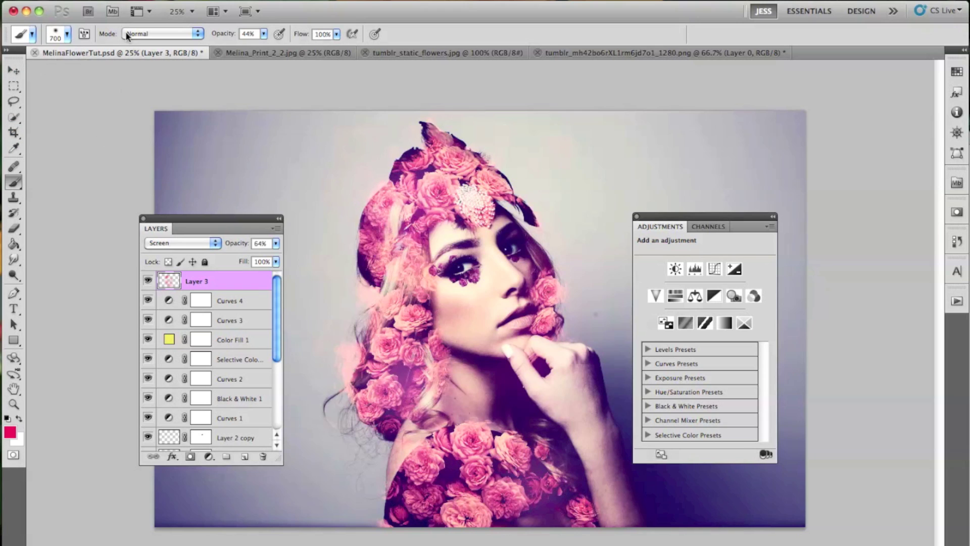
- Crop to a narrower, slightly tilted portrait frame over the face, trimming the dark edges
click(14, 133)
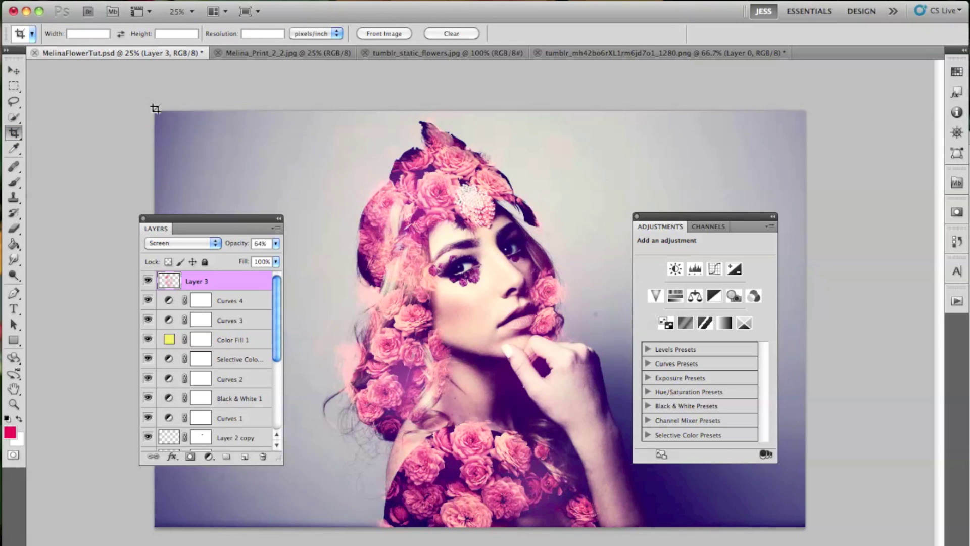
drag(155, 108, 563, 372)
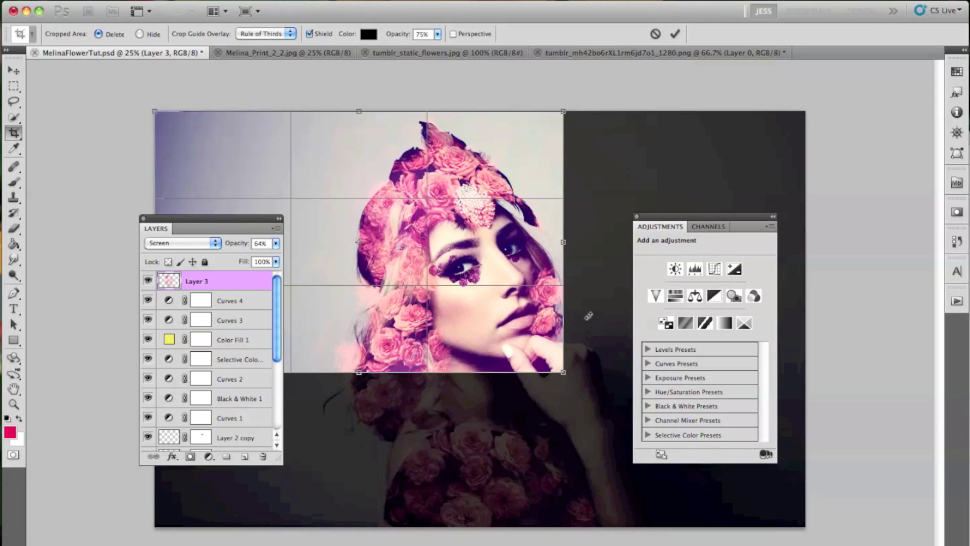
drag(586, 319, 400, 97)
drag(511, 161, 516, 202)
drag(455, 209, 566, 269)
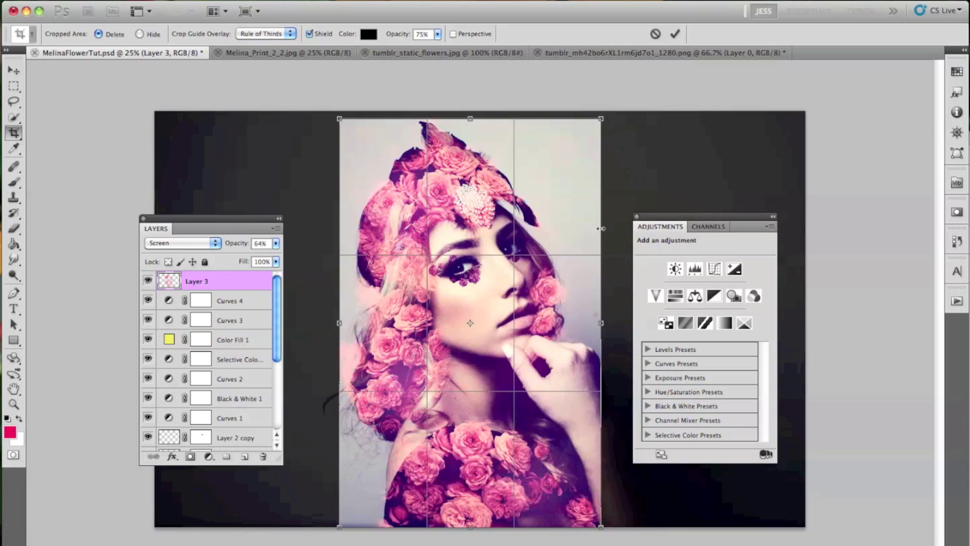
drag(617, 205, 568, 225)
drag(599, 109, 591, 125)
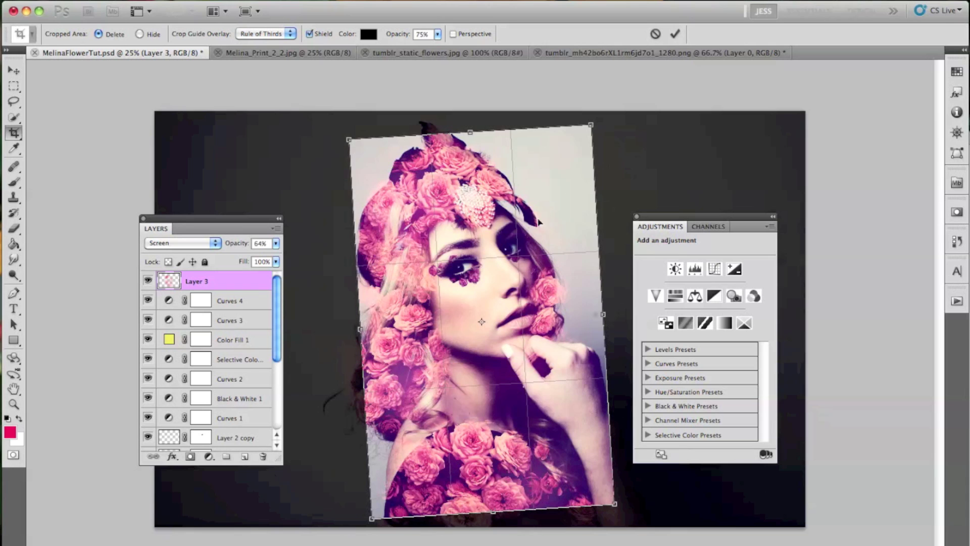
drag(540, 218, 532, 220)
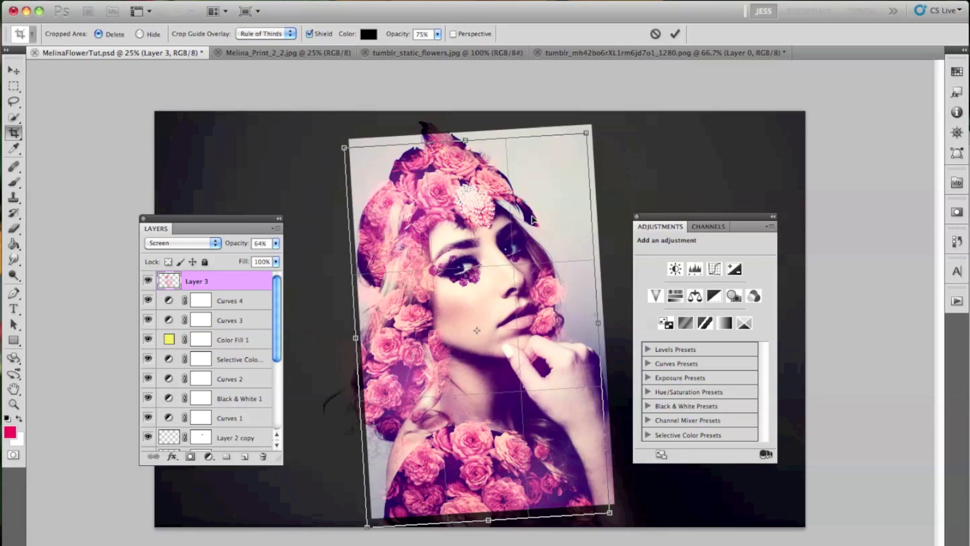
drag(609, 183, 606, 194)
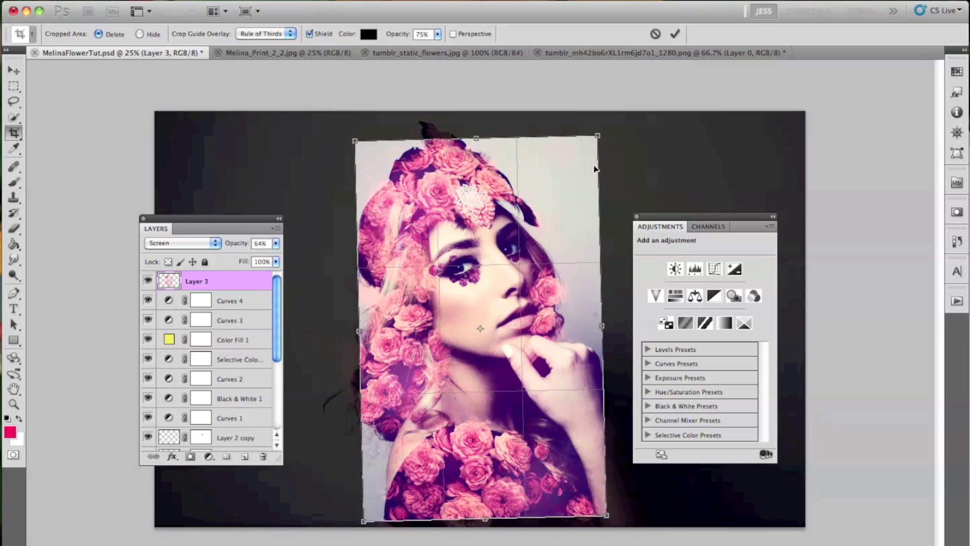
key(Escape)
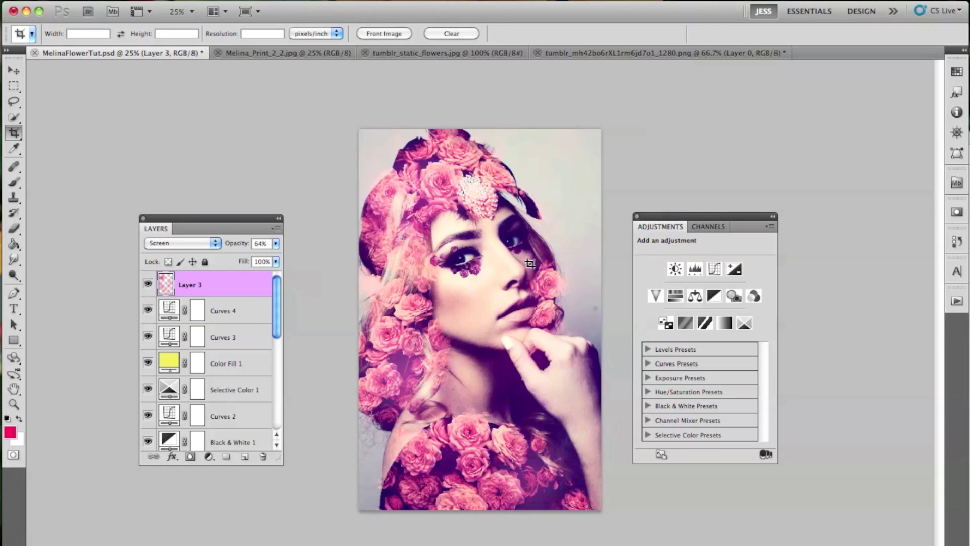
- Add Layer 4, sample rose pink from the flowers, and enlarge the brush to 900
key(ctrl+shift+n)
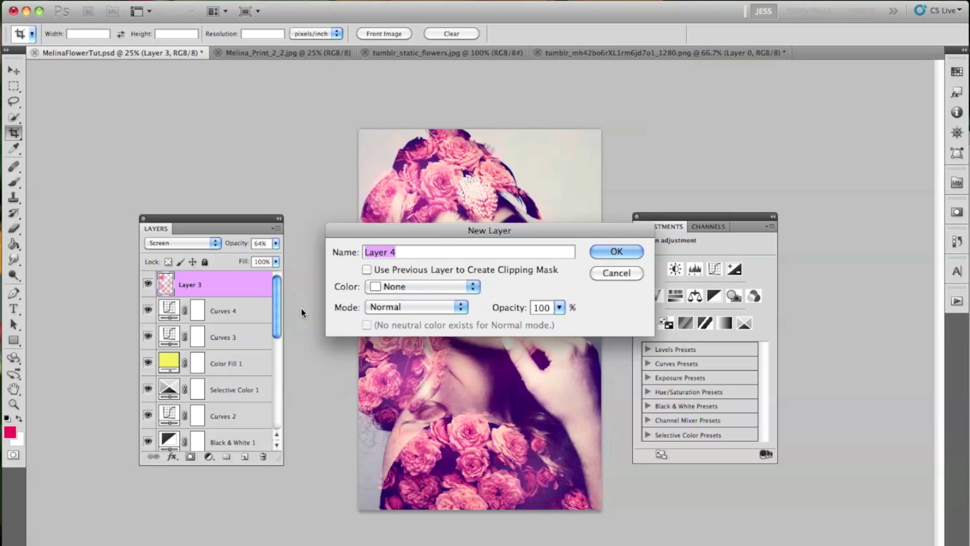
key(Return)
click(21, 183)
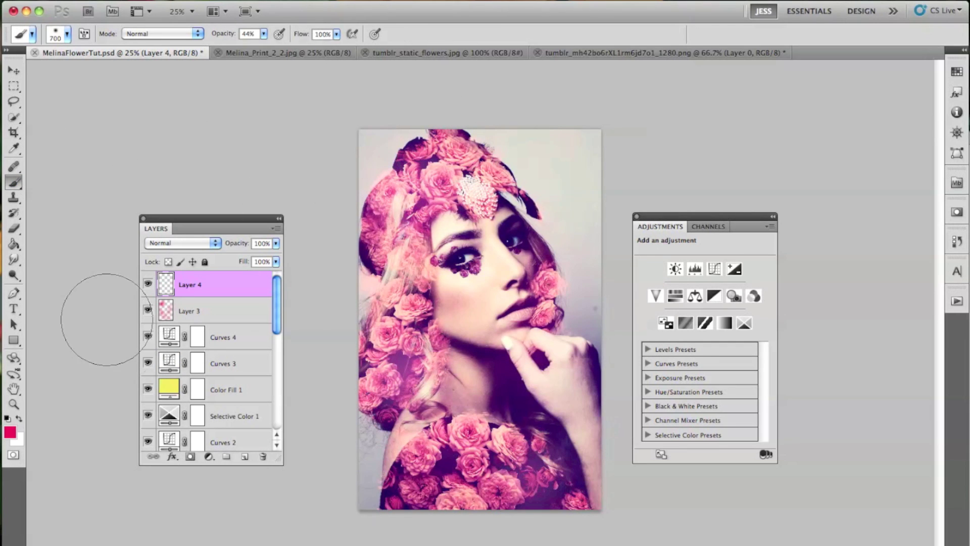
alt+click(440, 178)
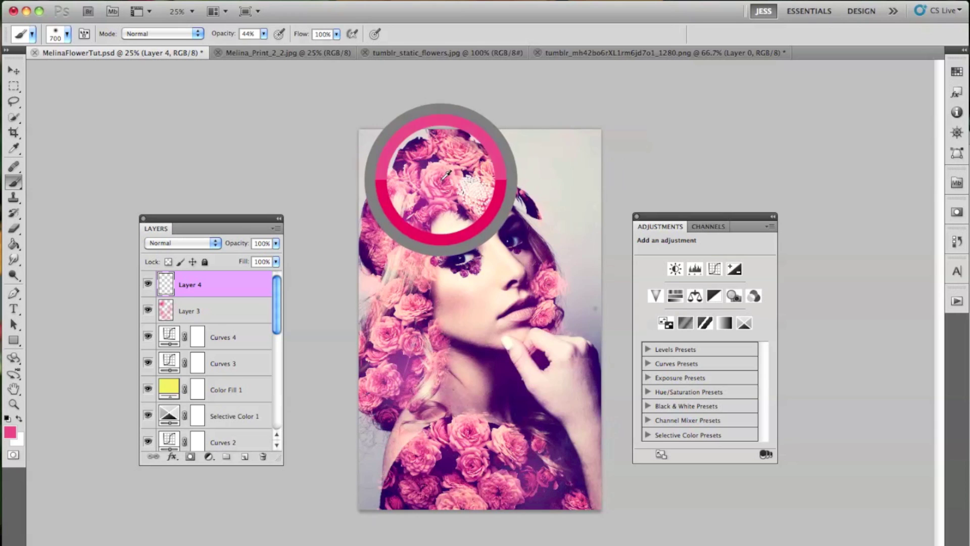
alt+click(440, 177)
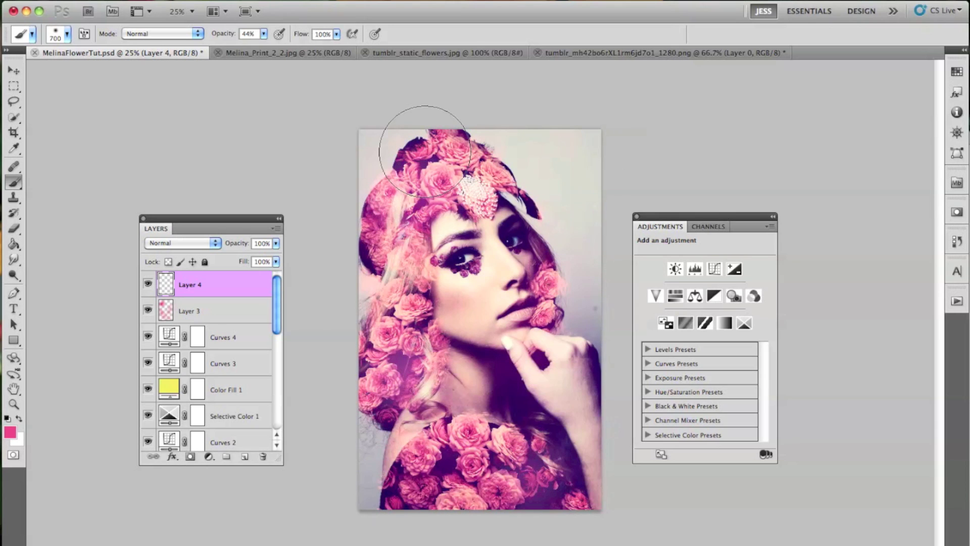
key(bracketleft)
key(bracketleft)
key(bracketright)
- Brush soft pink along the top-right, top, left and bottom edges of the portrait
drag(565, 80, 695, 260)
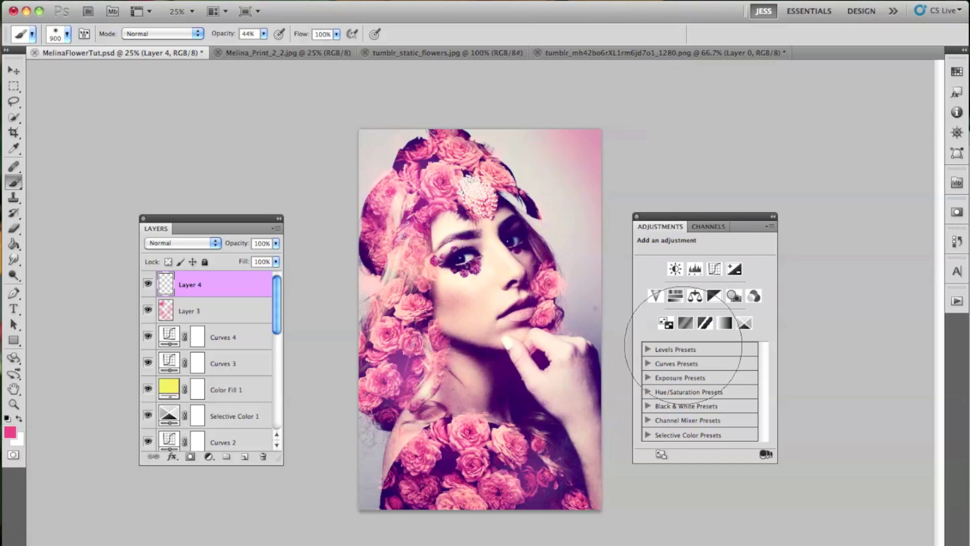
mouse_move(281, 162)
mouse_down()
mouse_move(362, 114)
mouse_move(450, 65)
mouse_up()
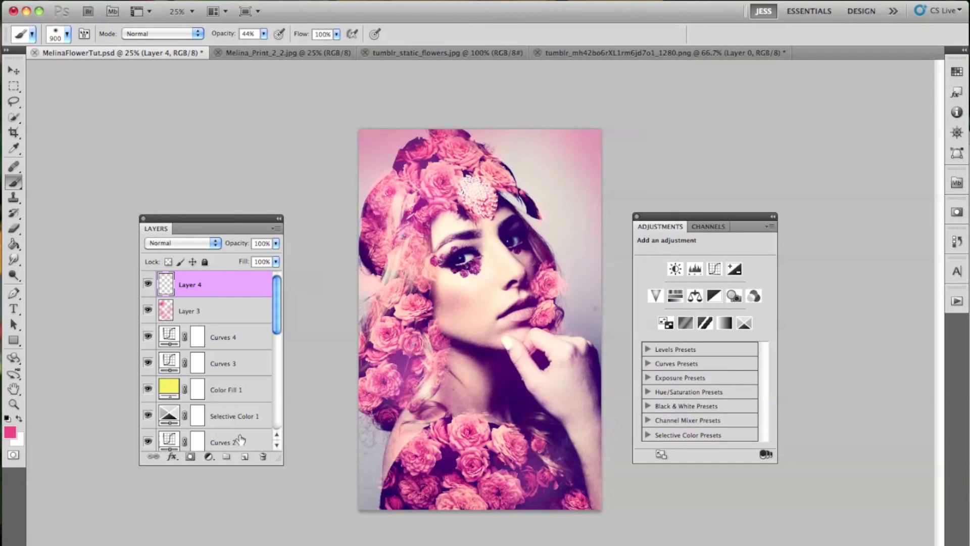
mouse_move(314, 435)
mouse_down()
mouse_move(566, 543)
mouse_move(448, 543)
mouse_move(839, 304)
mouse_up()
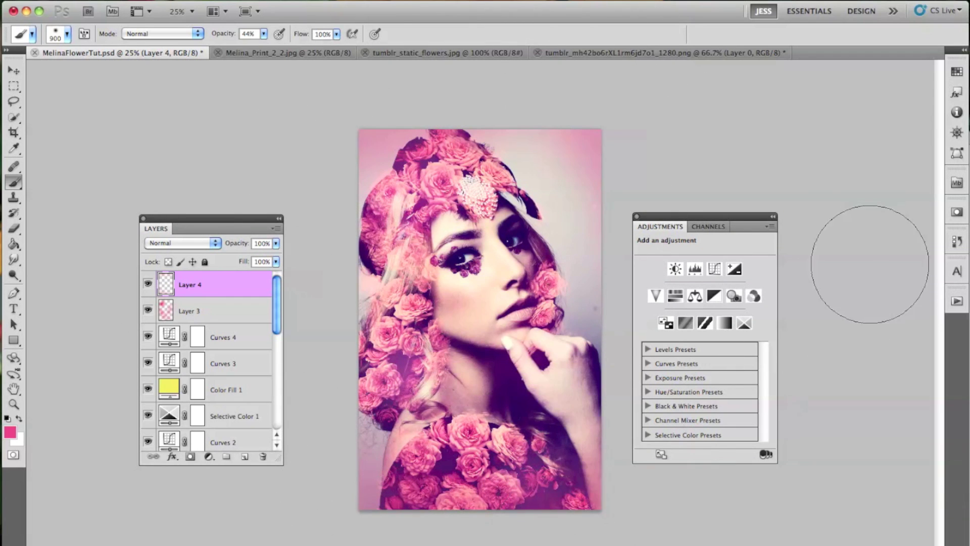
mouse_move(333, 455)
mouse_down()
mouse_move(342, 480)
mouse_move(314, 444)
mouse_up()
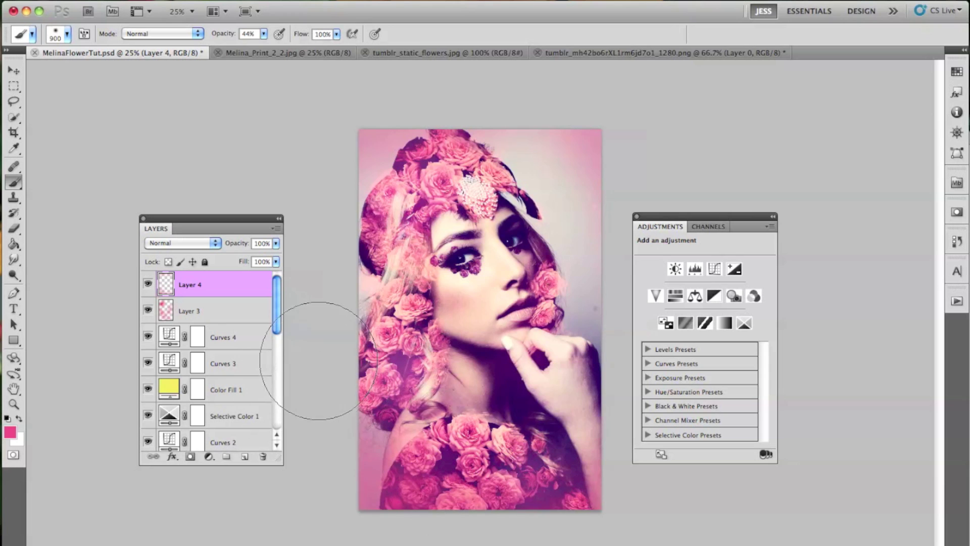
drag(318, 361, 672, 520)
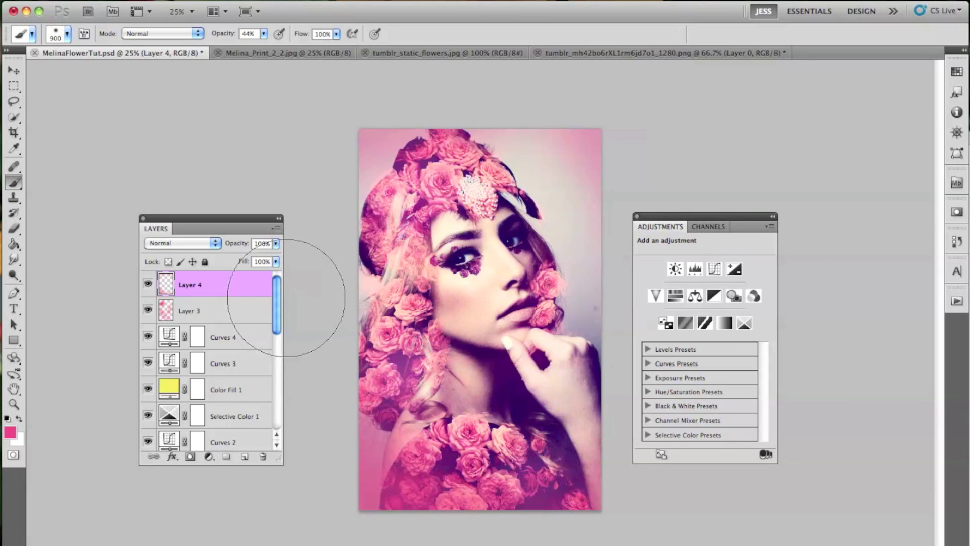
- Lower the yellow Color Fill 1 layer's opacity to 16%
scroll(276, 329, down, 2)
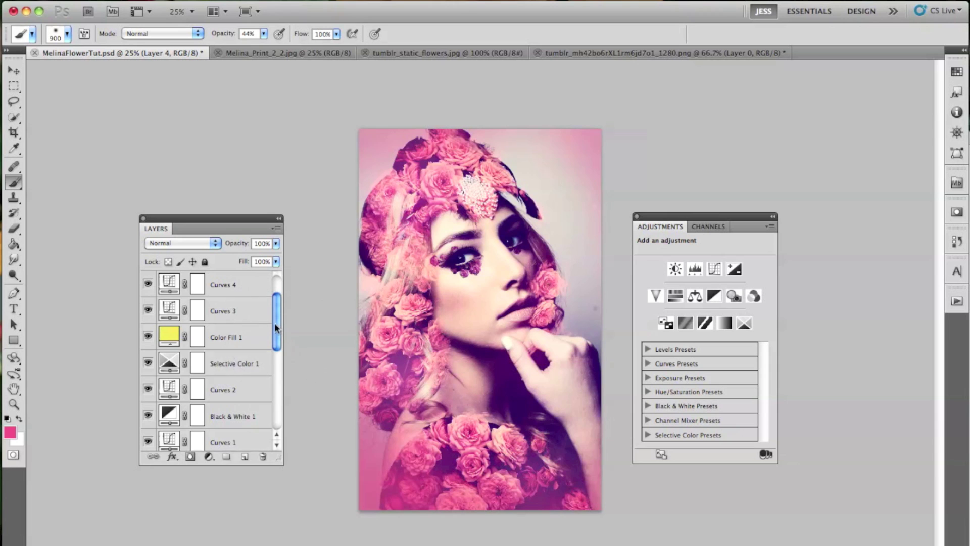
mouse_move(275, 327)
mouse_down()
mouse_move(270, 411)
mouse_move(270, 328)
mouse_up()
click(239, 342)
click(249, 244)
mouse_move(251, 246)
mouse_down()
mouse_move(274, 251)
mouse_move(241, 250)
mouse_up()
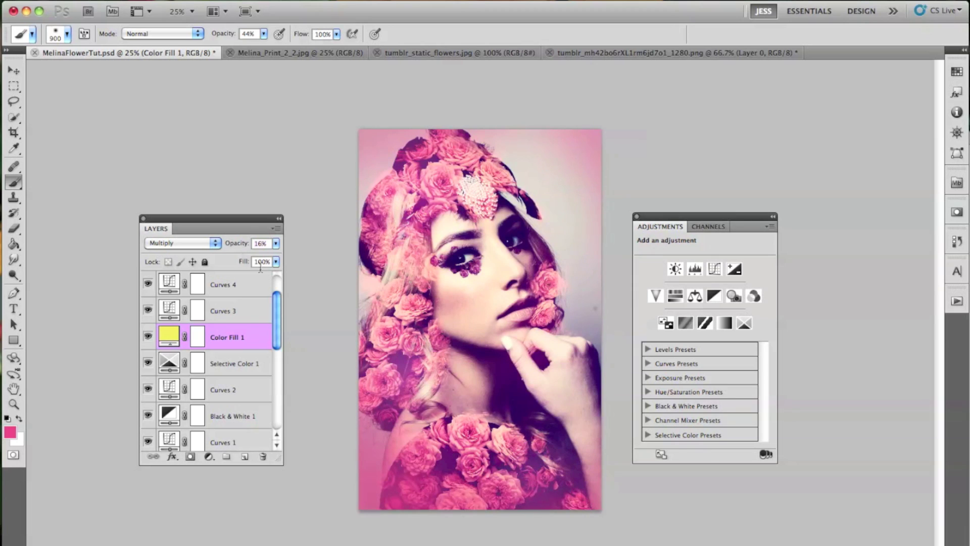
- Switch to the Move tool and select Layer 4 in the Layers panel
click(14, 70)
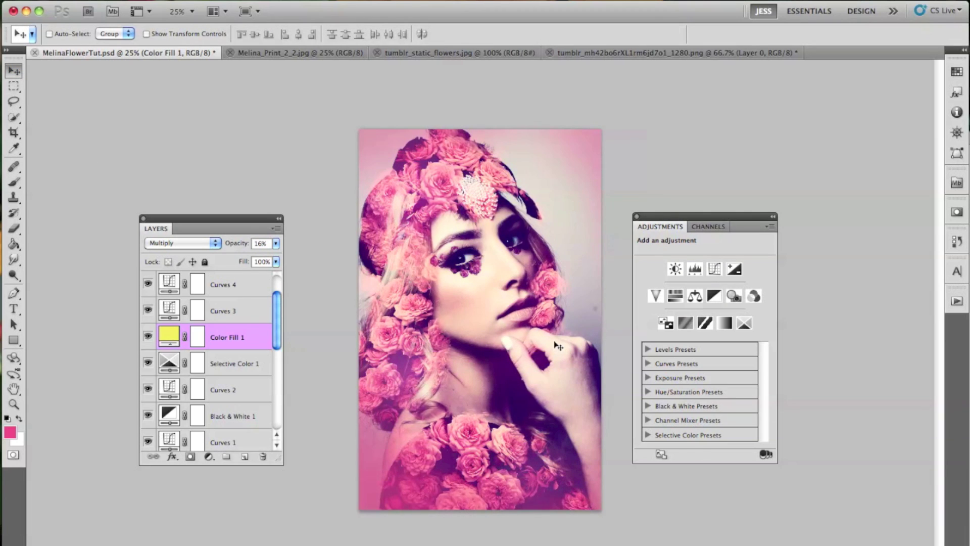
scroll(270, 316, up, 2)
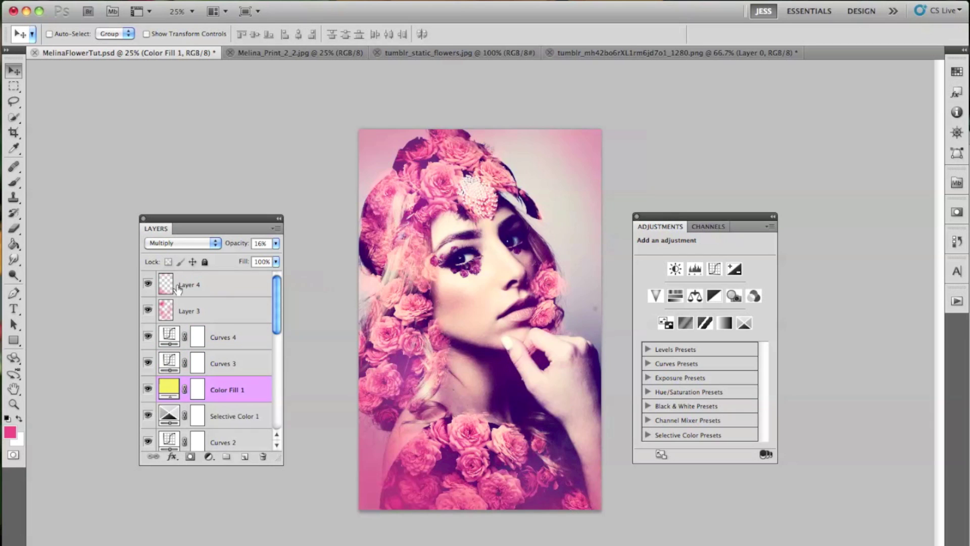
click(252, 286)
drag(278, 286, 273, 410)
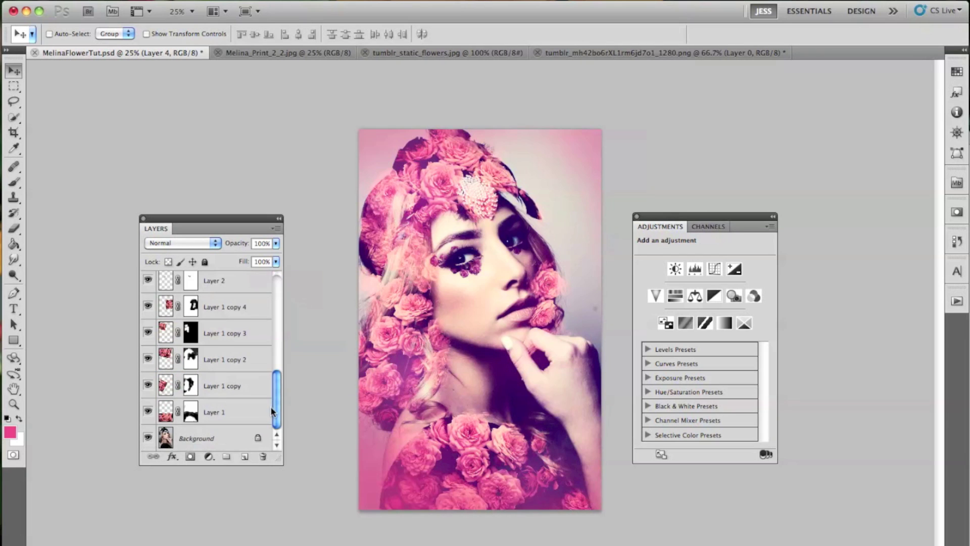
- Group Layer 1 through Layer 4 into Group 1, toggling it to compare before and after
shift+click(229, 414)
key(super+g)
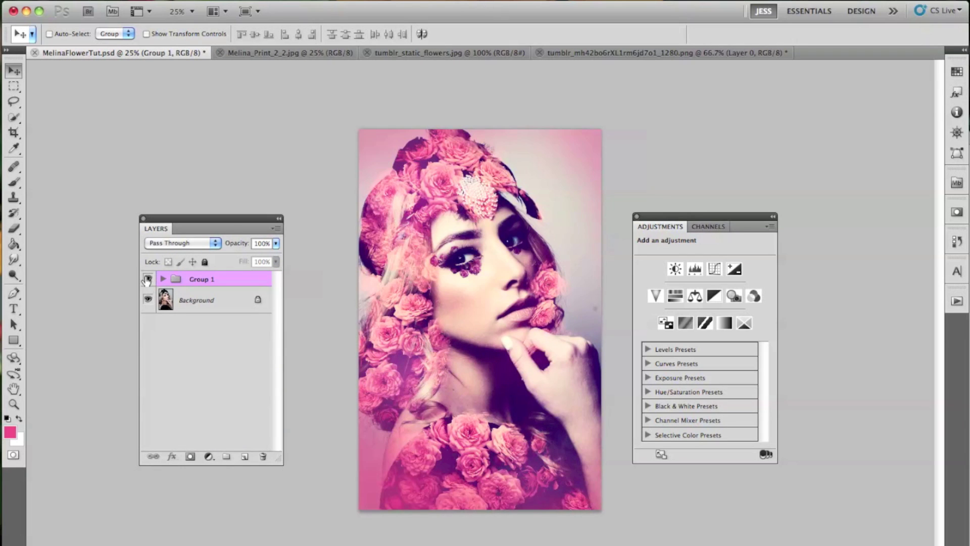
click(148, 279)
click(148, 279)
key(super+equal)
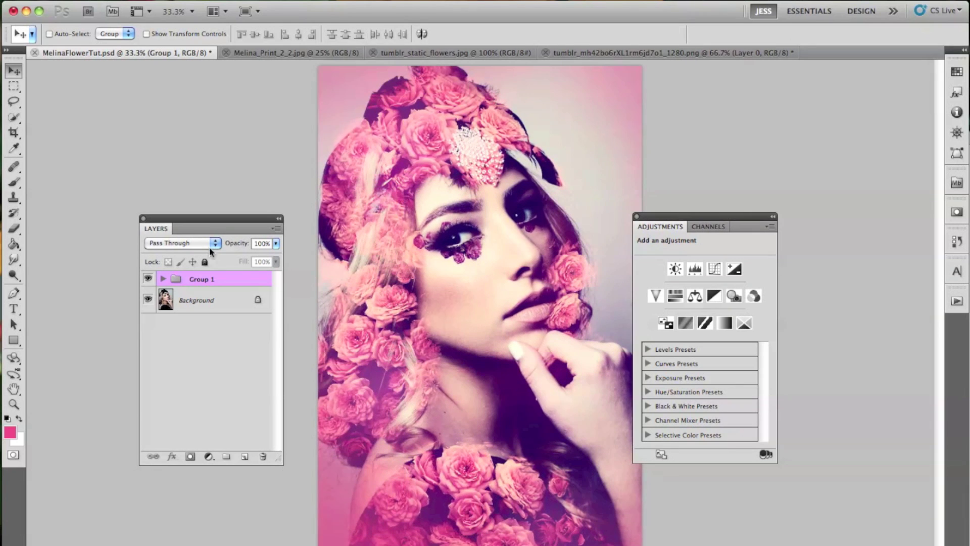
click(147, 278)
click(149, 278)
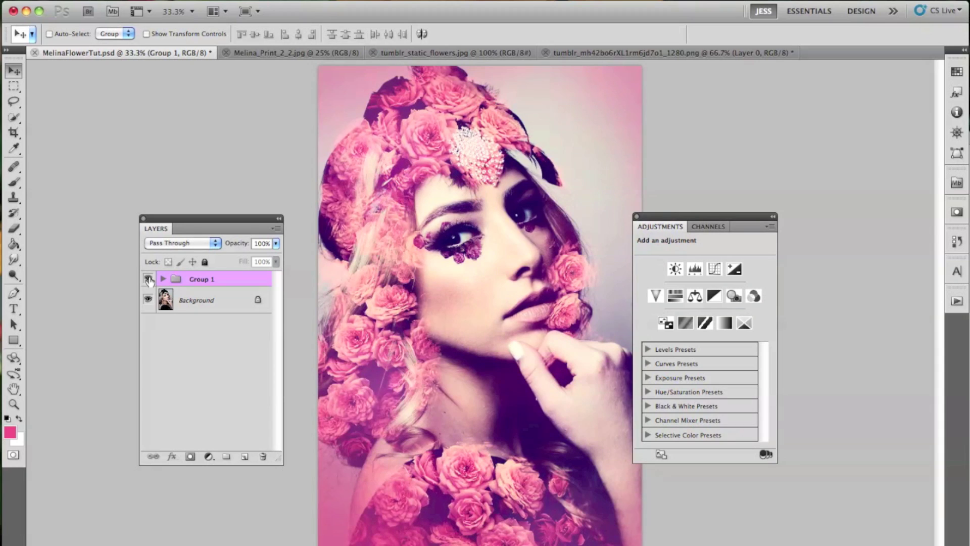